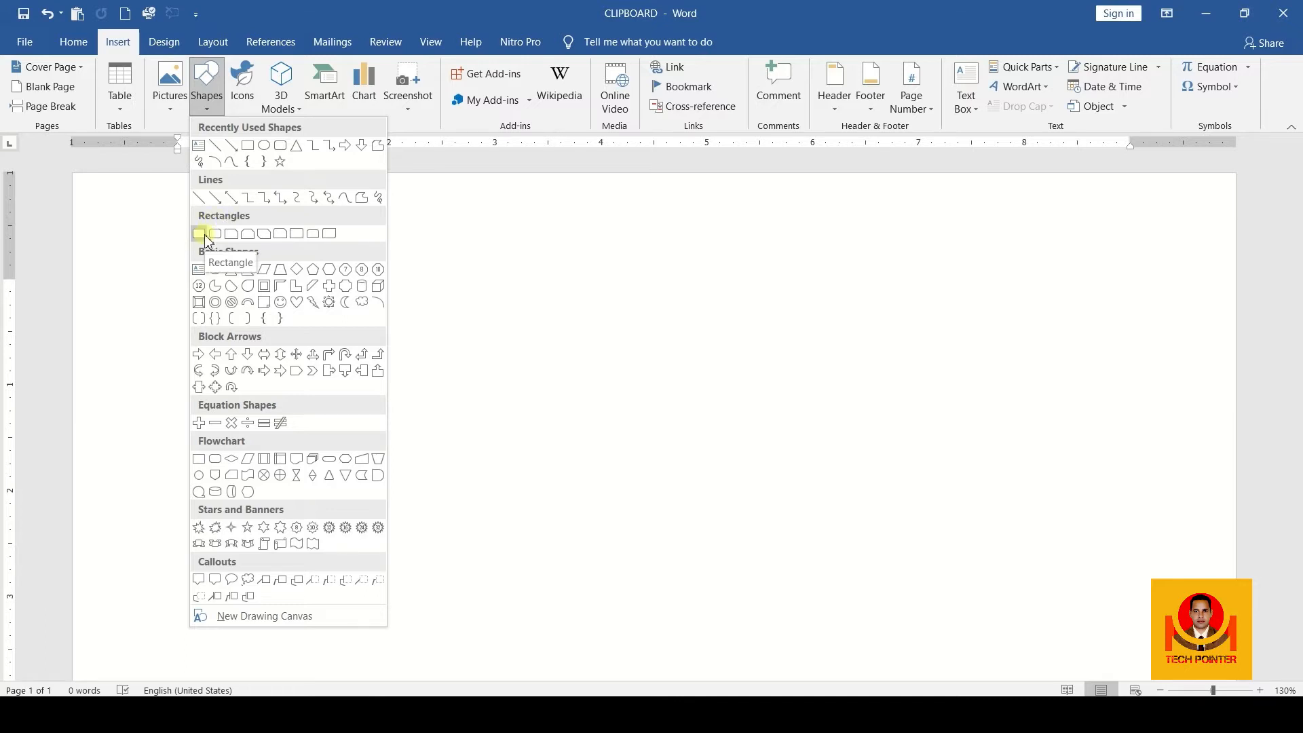
- Draw a rectangle about 8.92 inches wide and 5.17 inches tall across the page and leave it selected
click(204, 235)
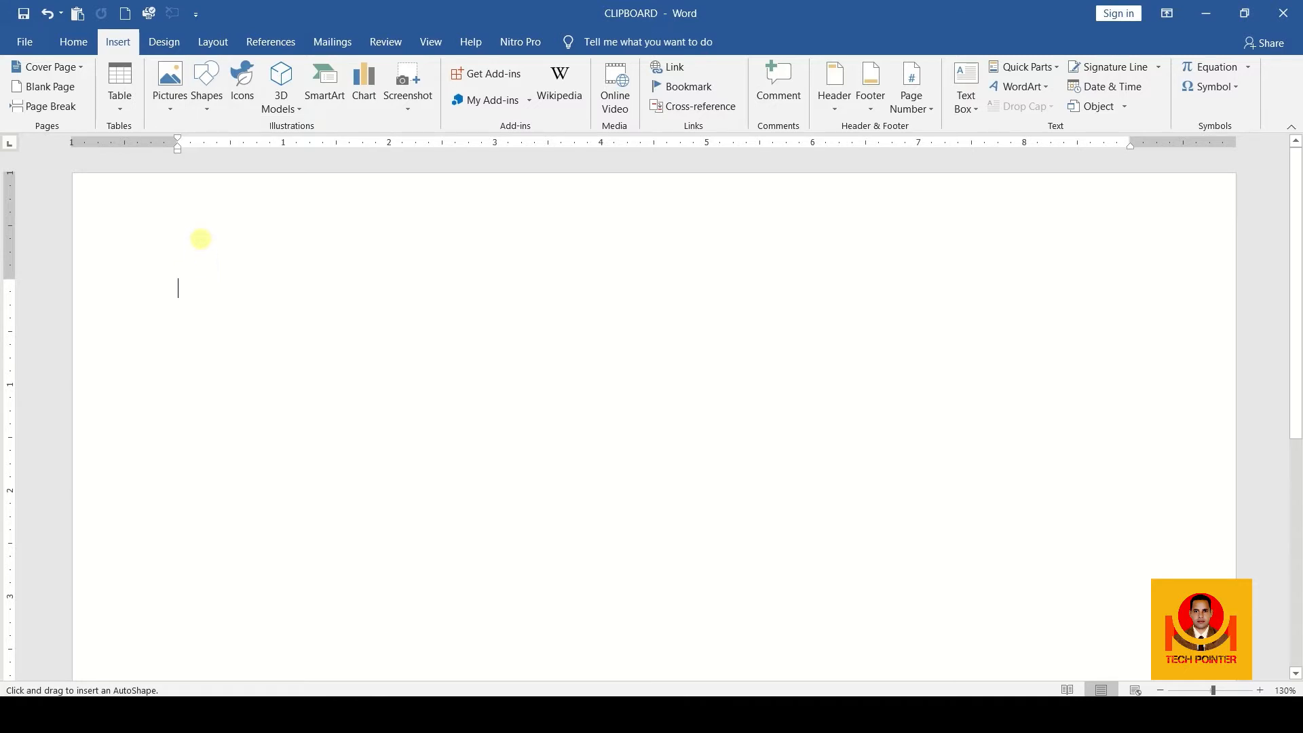
drag(200, 238, 1146, 664)
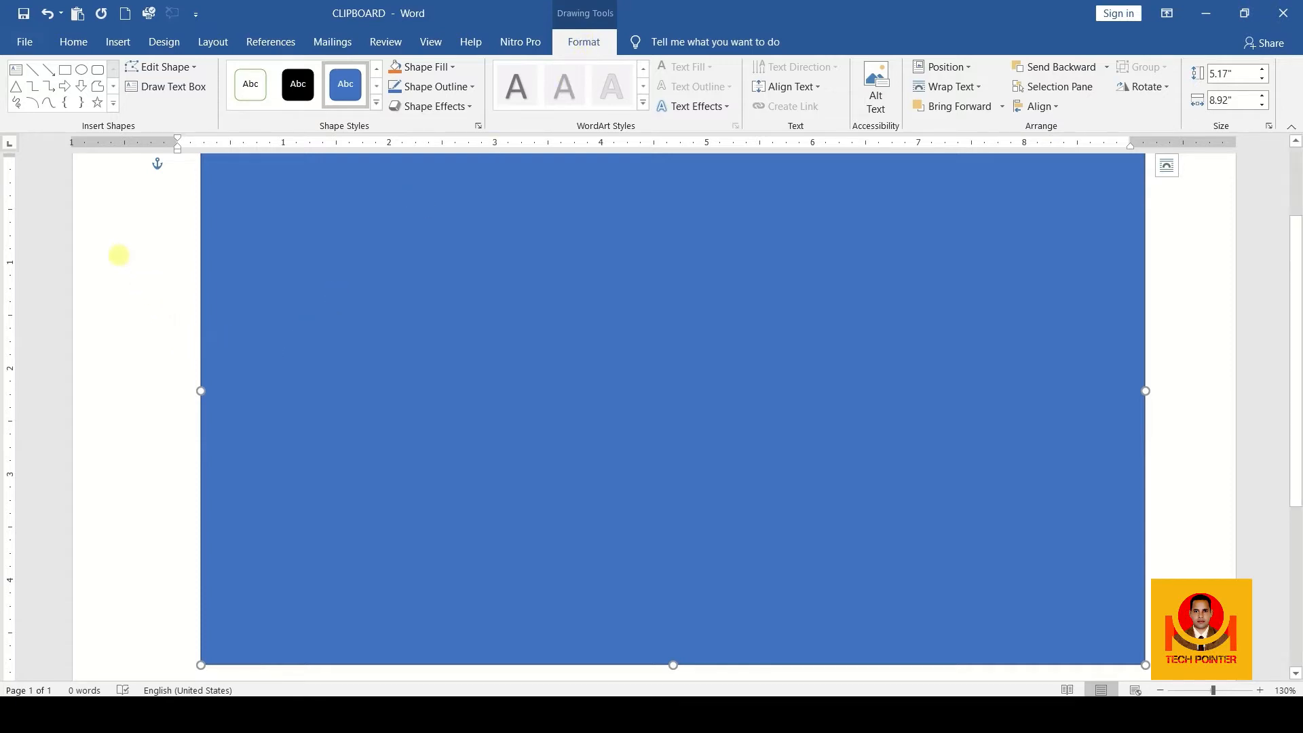
click(118, 255)
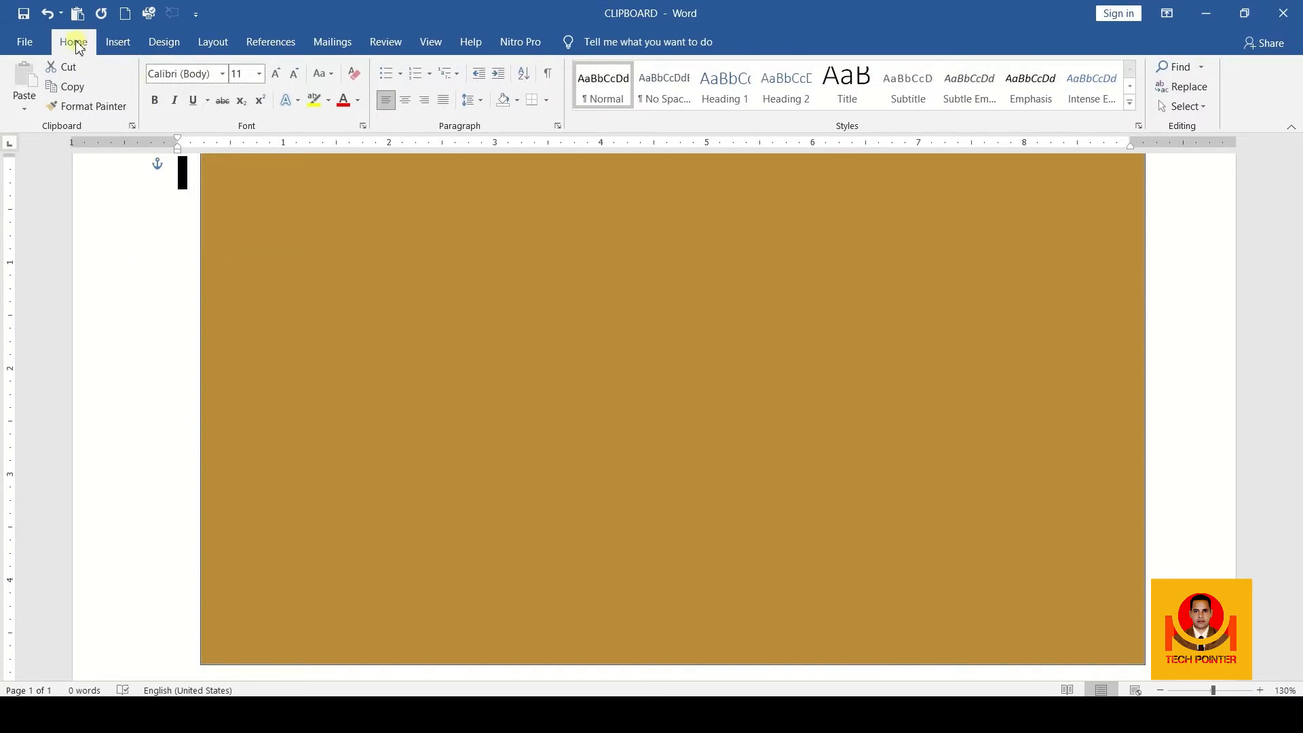
click(395, 266)
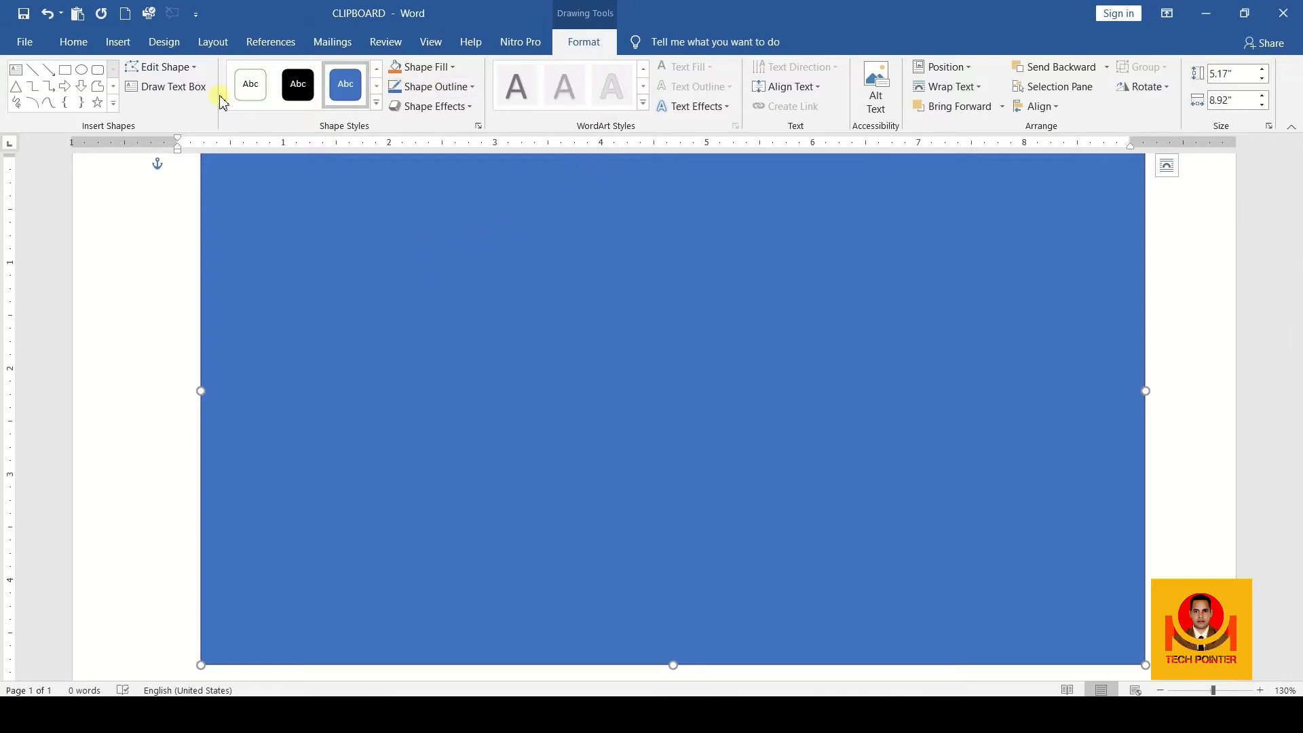
- Draw a rounded rectangle about 1.89 inches wide and 4.65 inches tall inside the blue rectangle's left part
scroll(421, 339, down, 1)
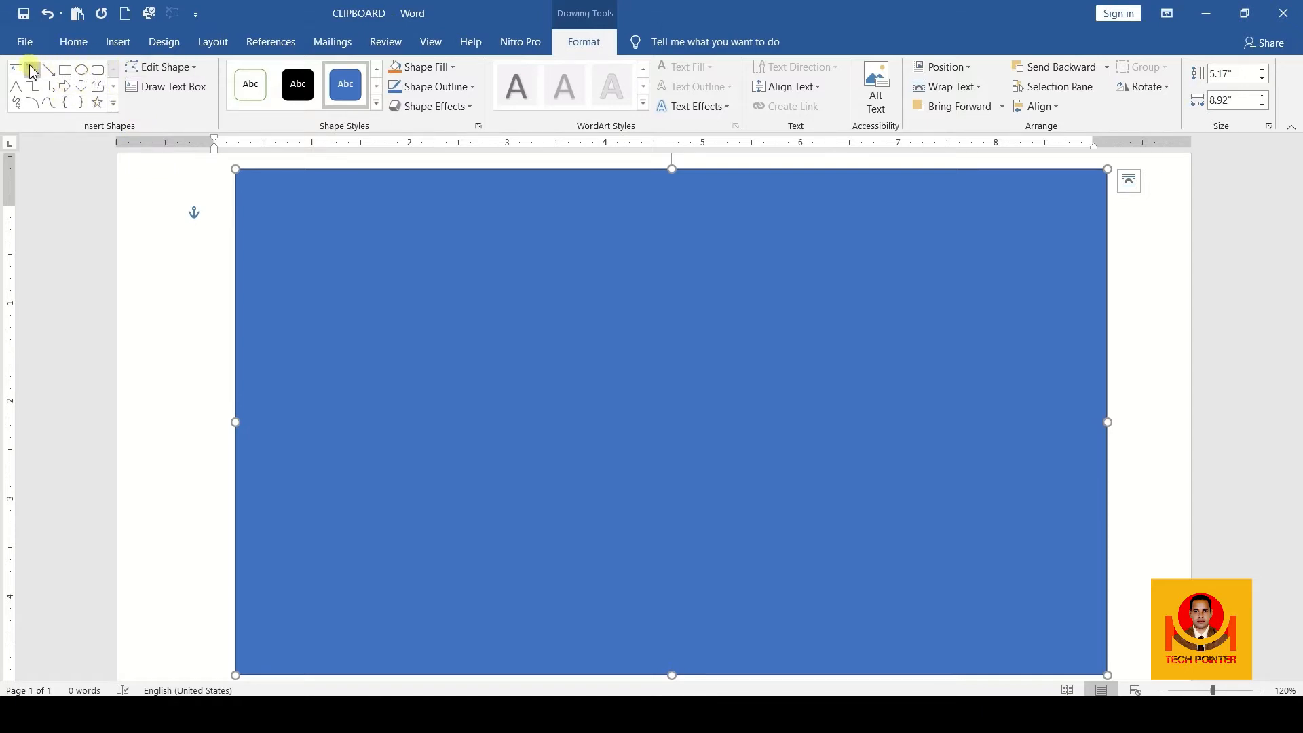
click(96, 81)
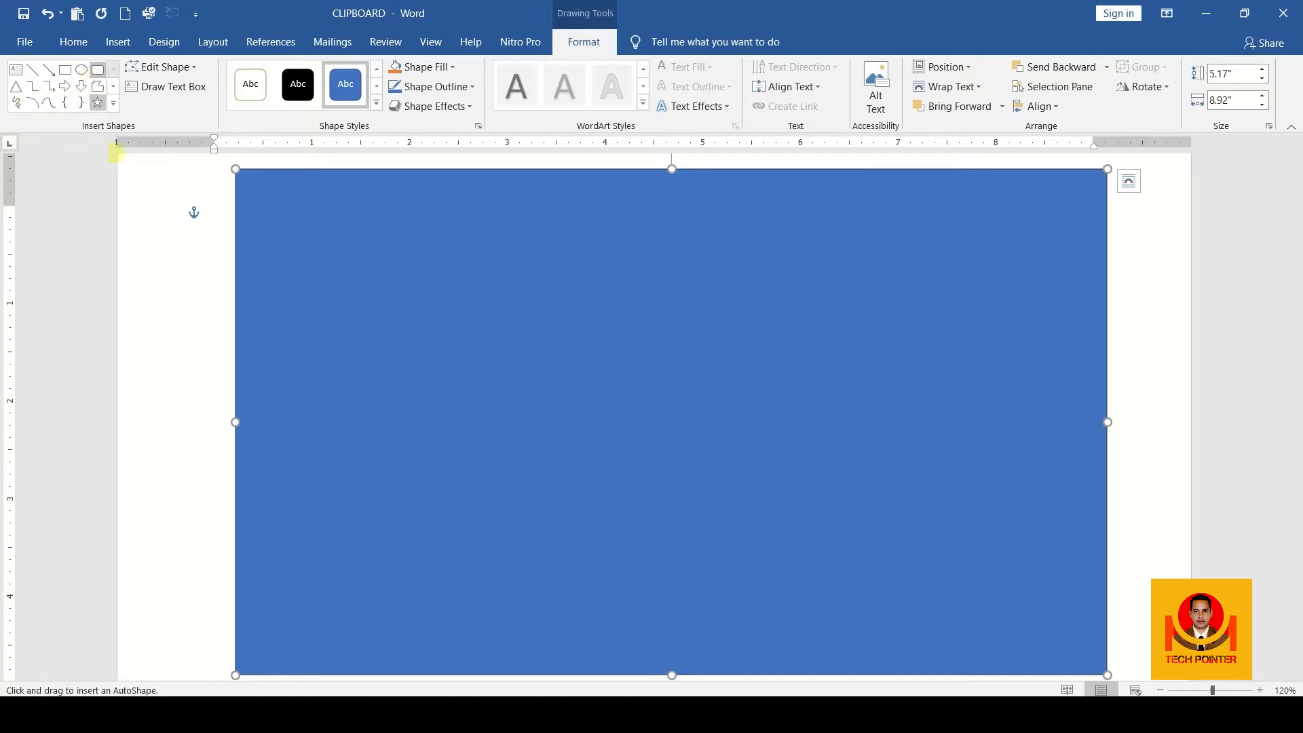
drag(268, 191, 454, 645)
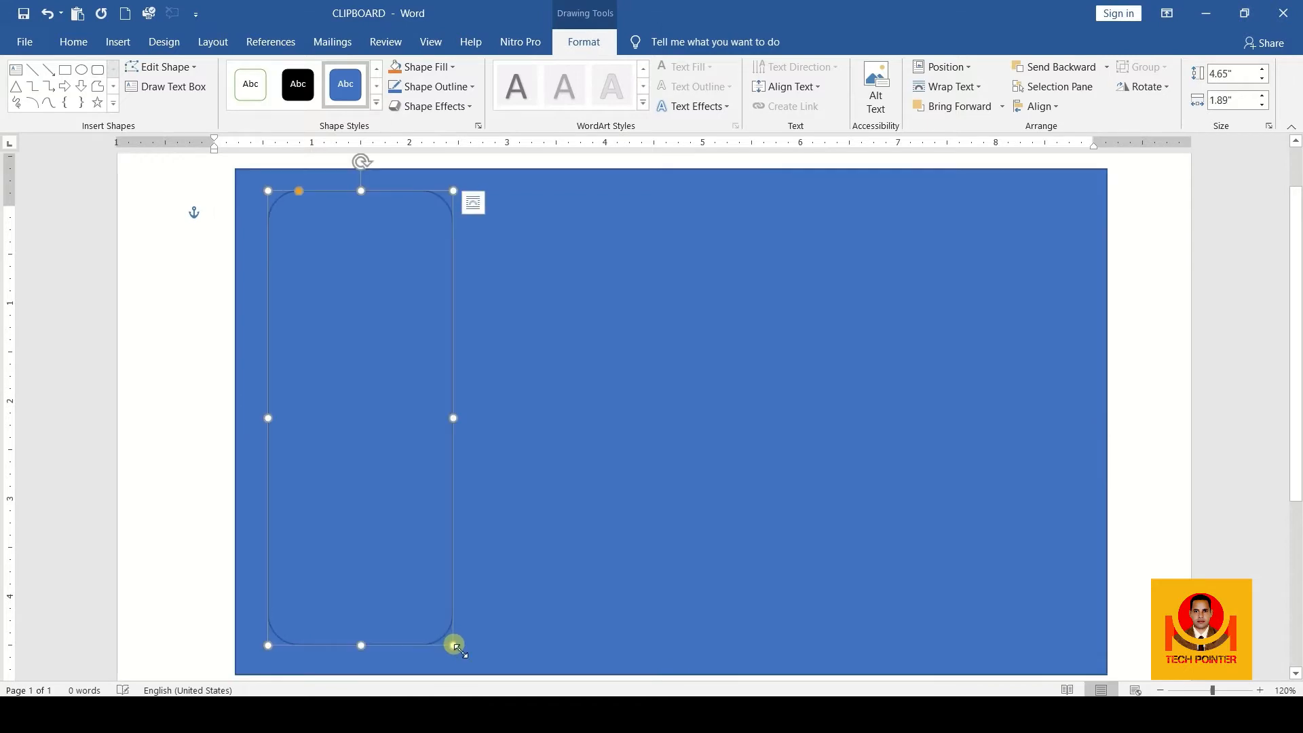
- Change the rounded rectangle's shape to a trapezoid
click(184, 71)
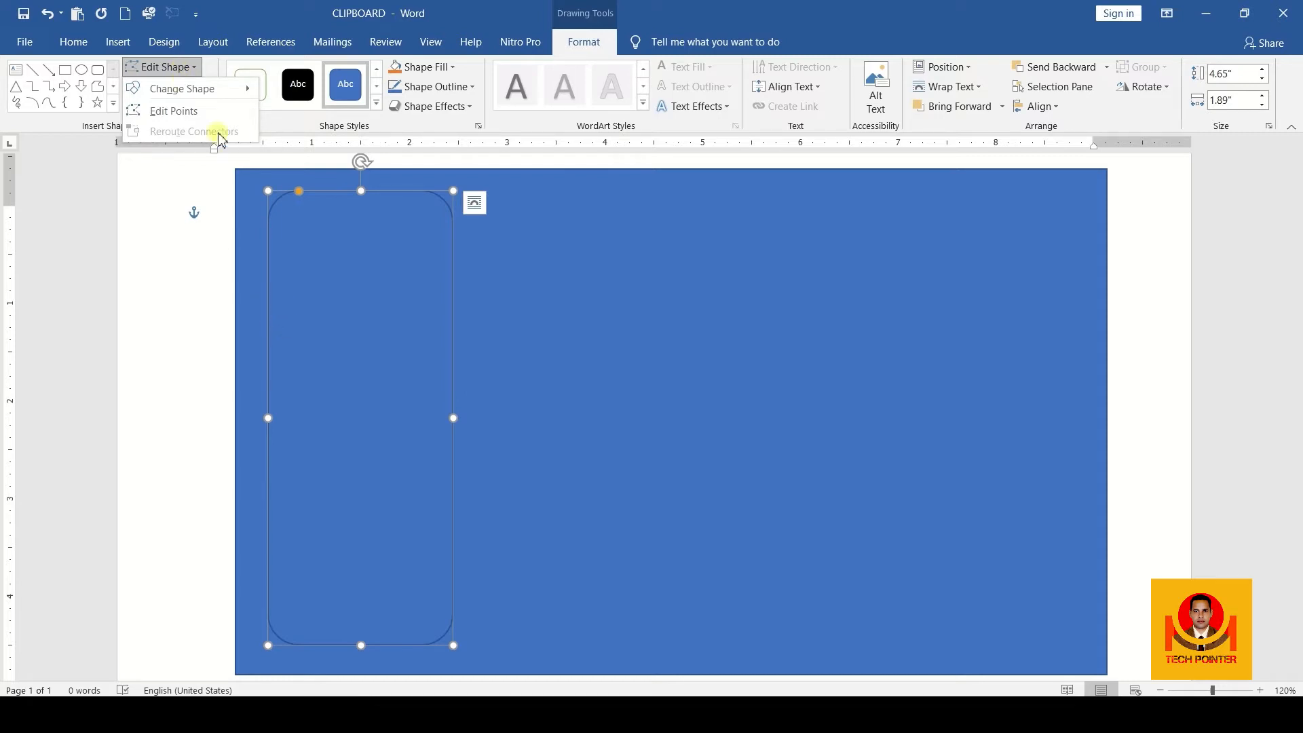
mouse_move(206, 102)
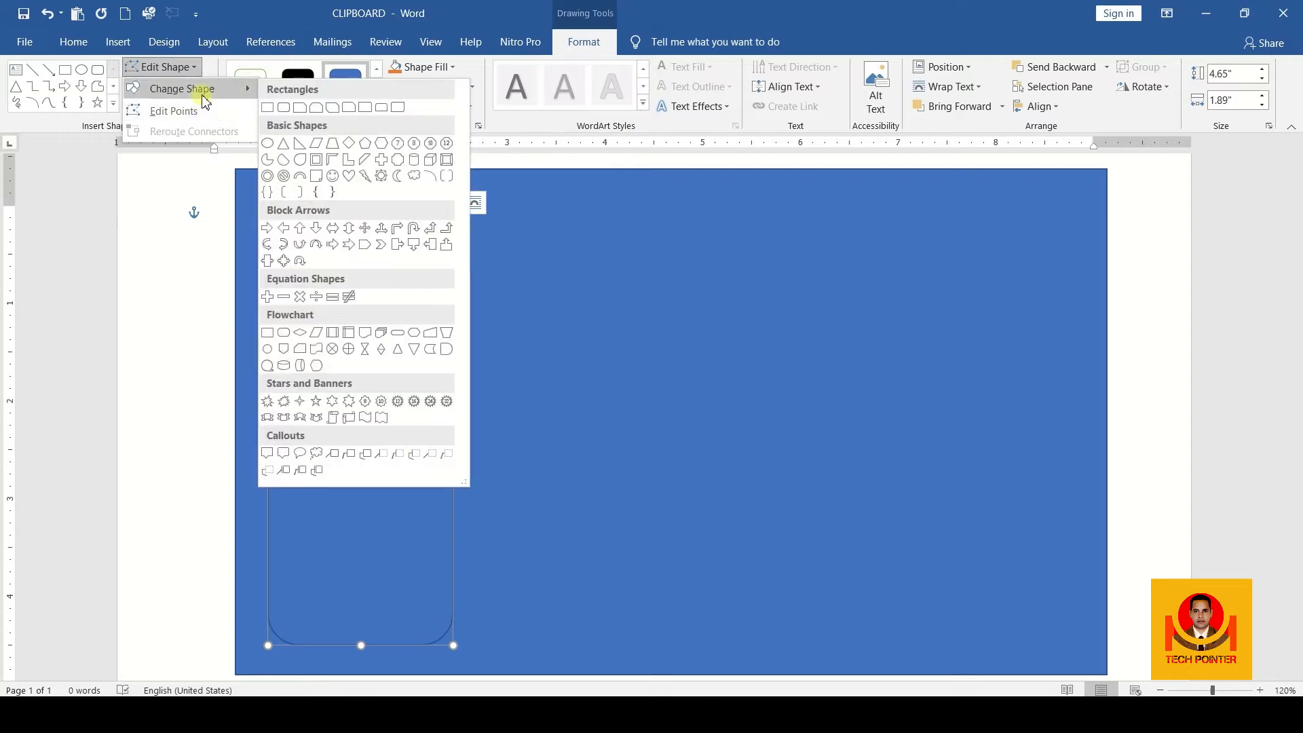
click(332, 145)
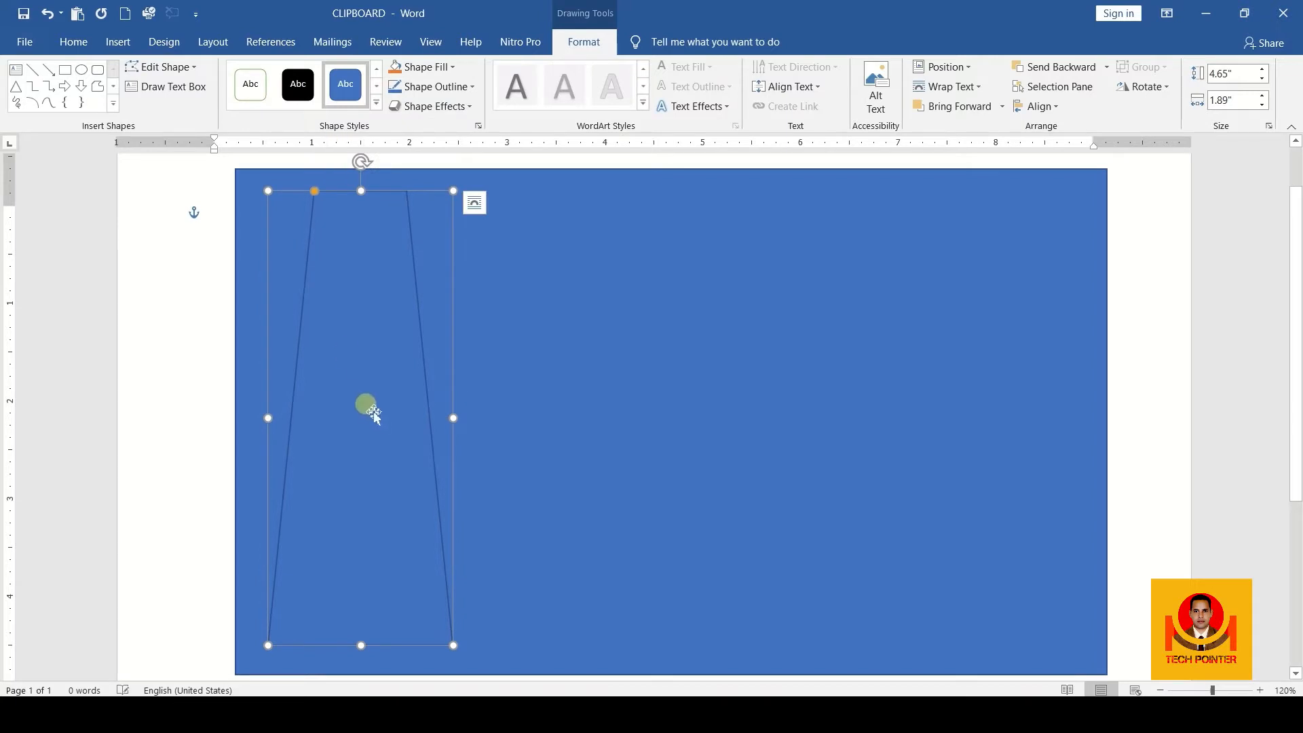
- Edit the trapezoid's points, pulling its upper-right corner out to a shape width of about 4.96 inches and bending both adjoining edges into curves
click(197, 72)
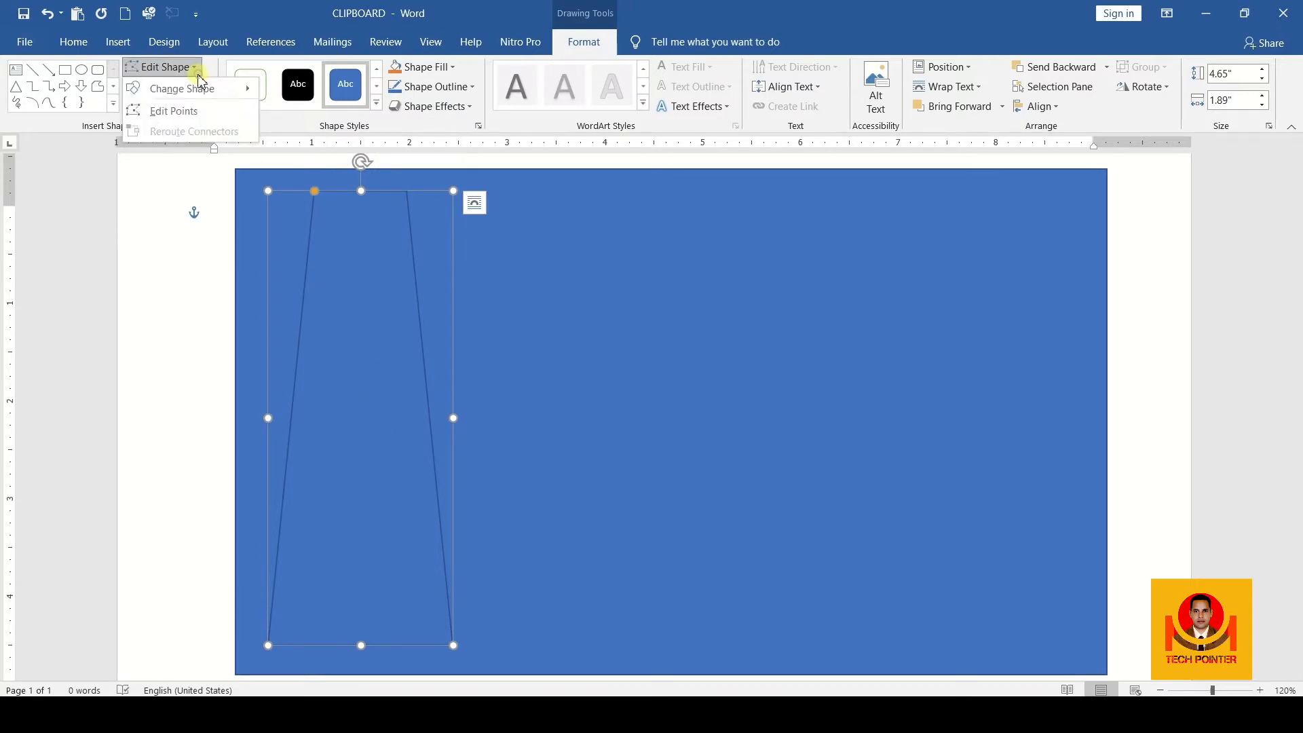
click(200, 112)
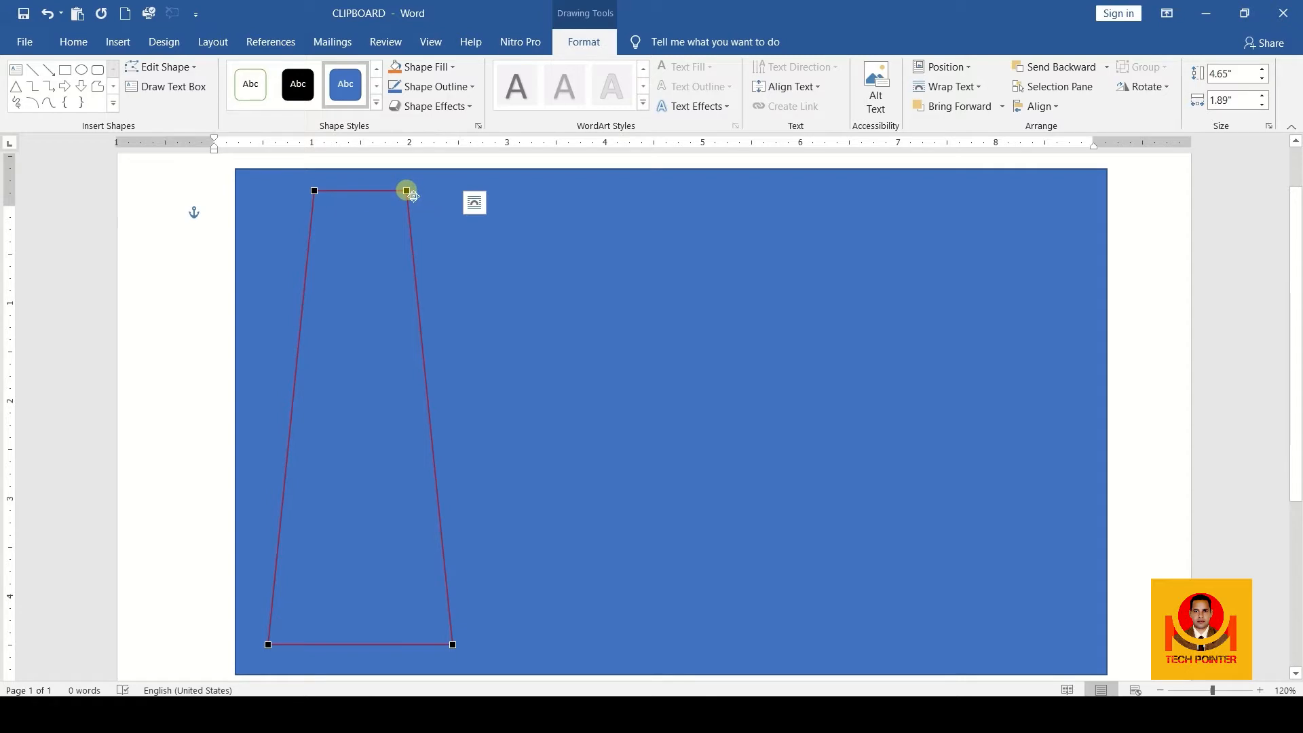
drag(413, 195, 753, 252)
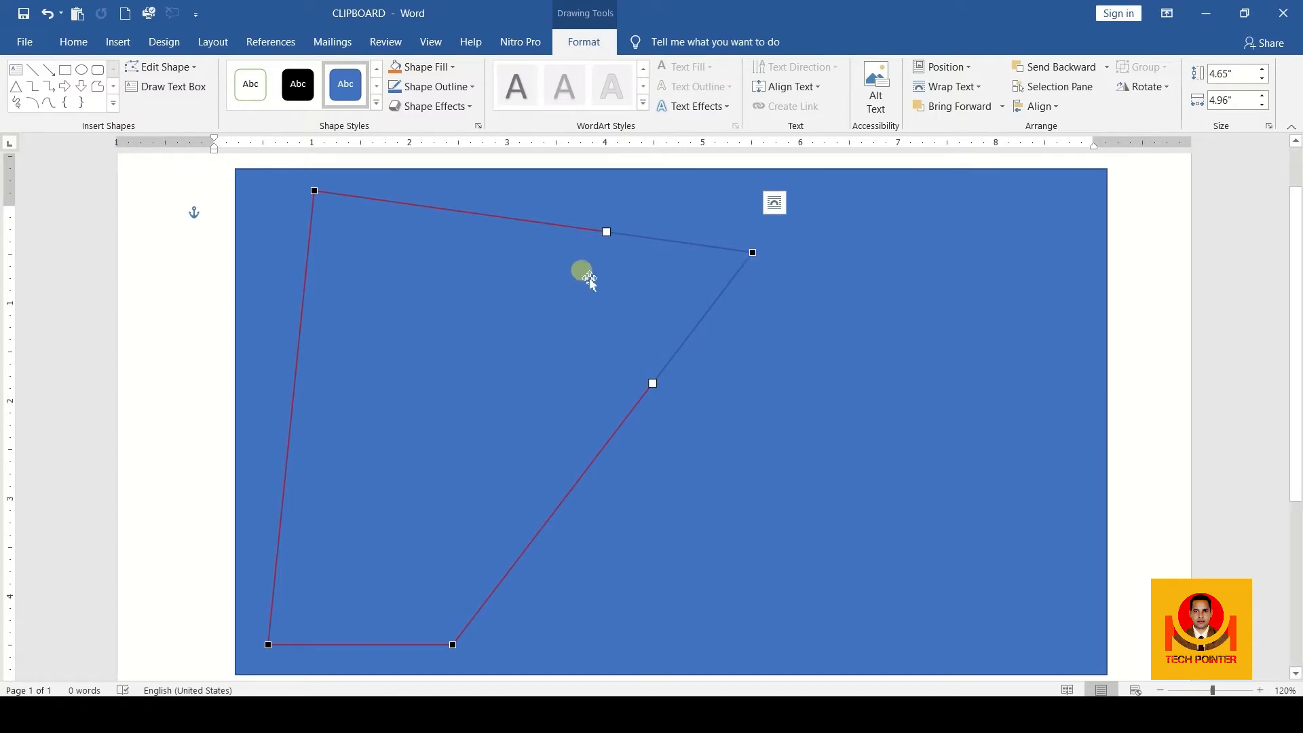
drag(607, 232, 497, 392)
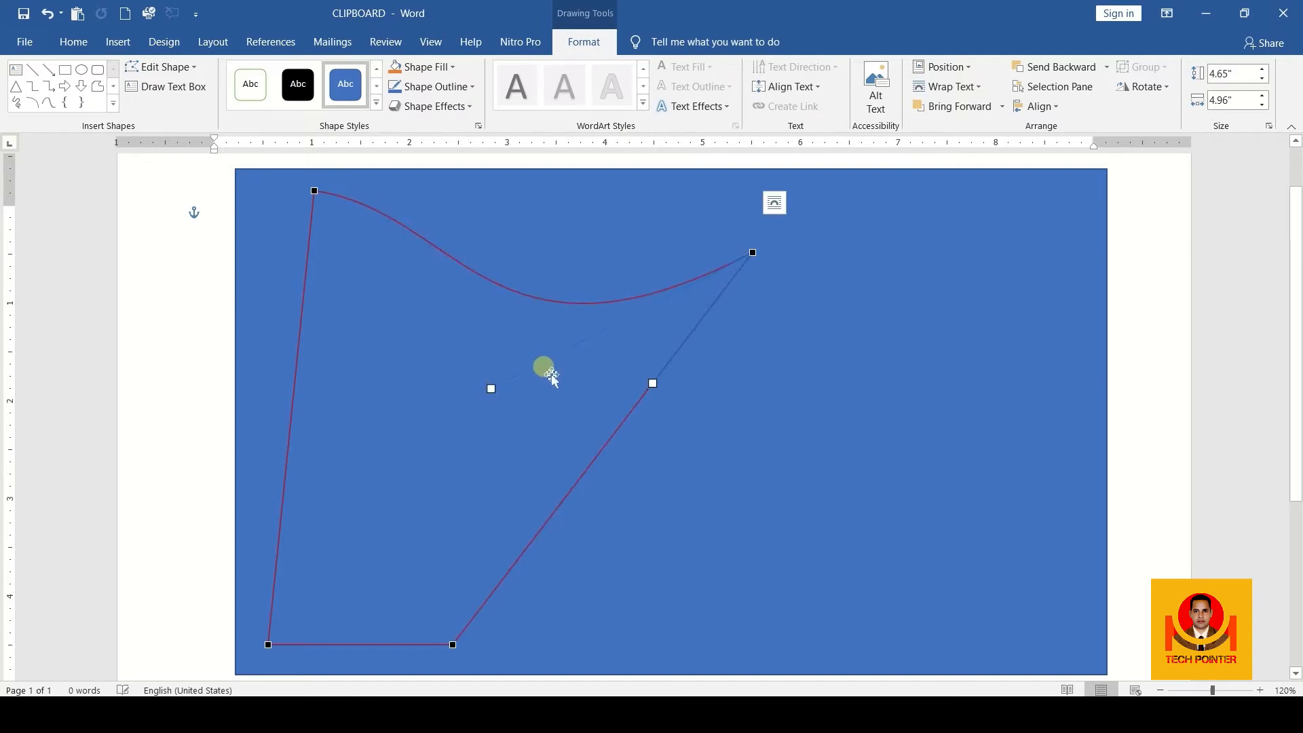
drag(653, 383, 468, 403)
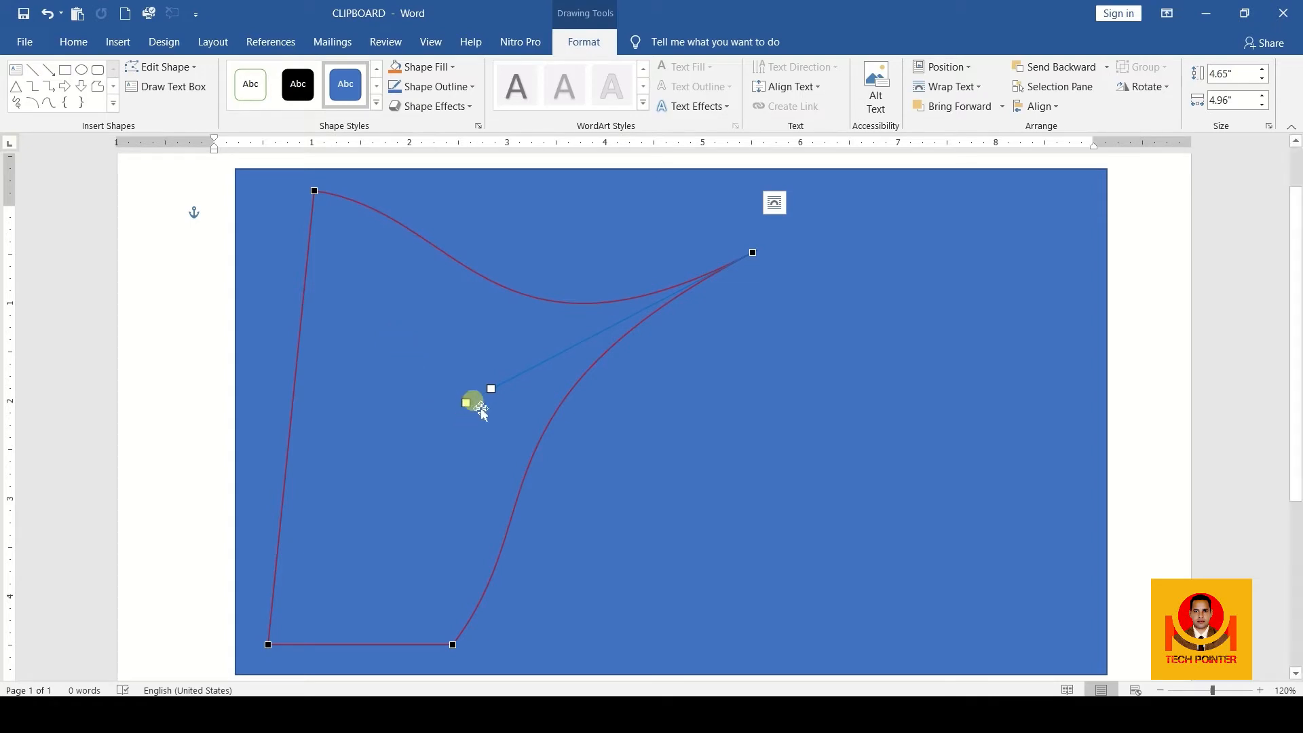
mouse_move(464, 403)
mouse_down()
mouse_move(451, 344)
mouse_move(321, 230)
mouse_up()
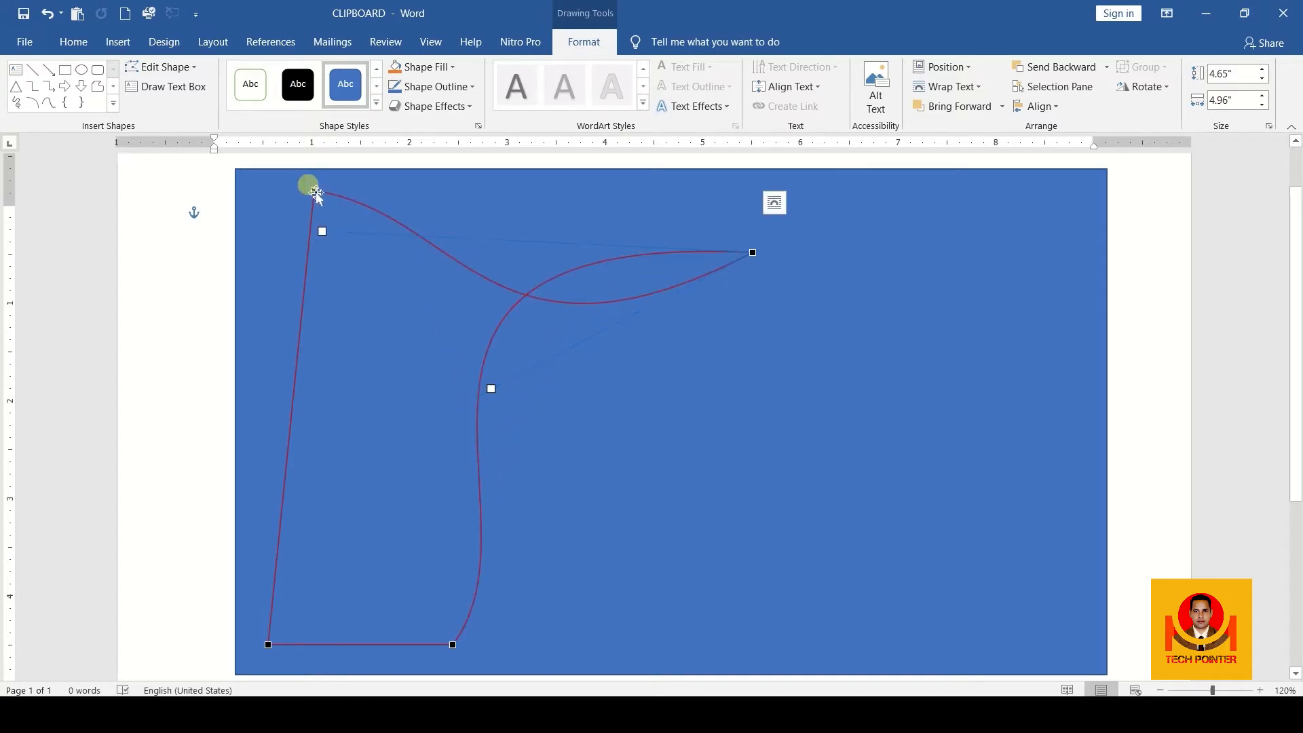
- Draw a text box about 5.27 by 0.83 inches right of the blue rectangle's centre and enter "TECH[PONTER"
click(197, 95)
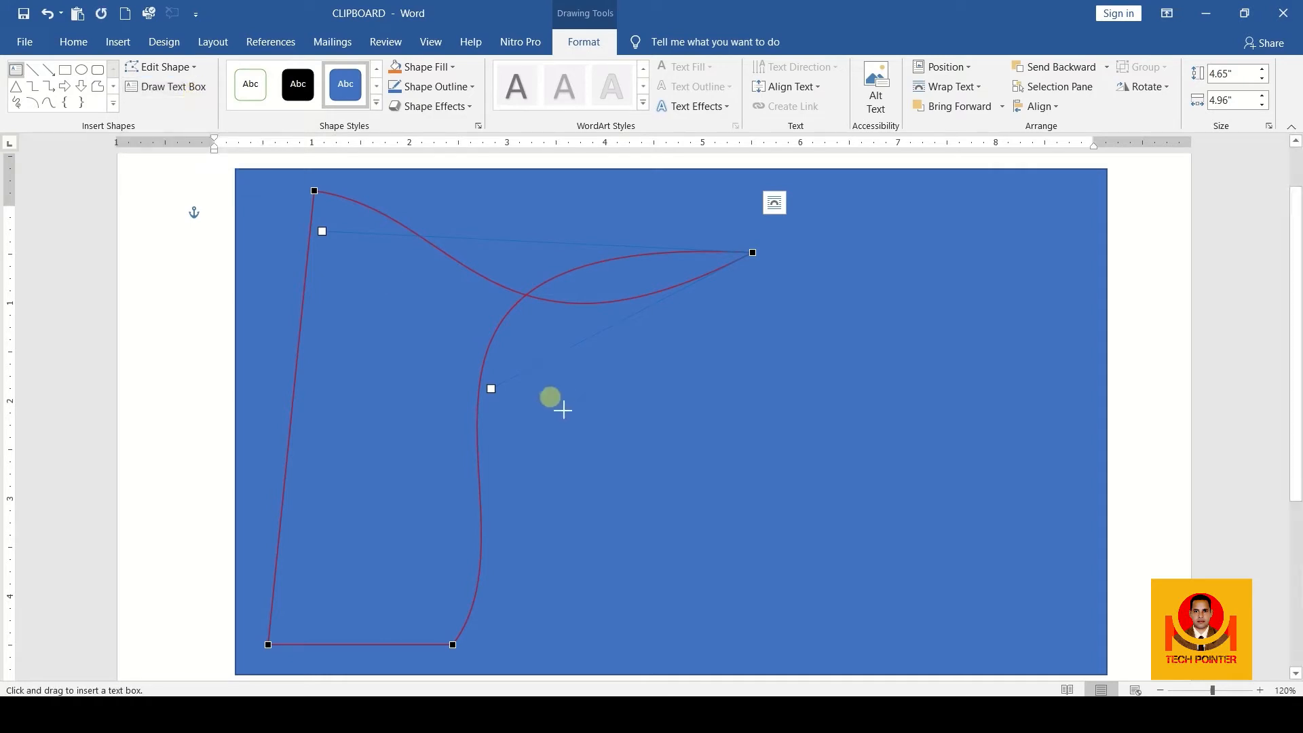
drag(552, 392, 1066, 471)
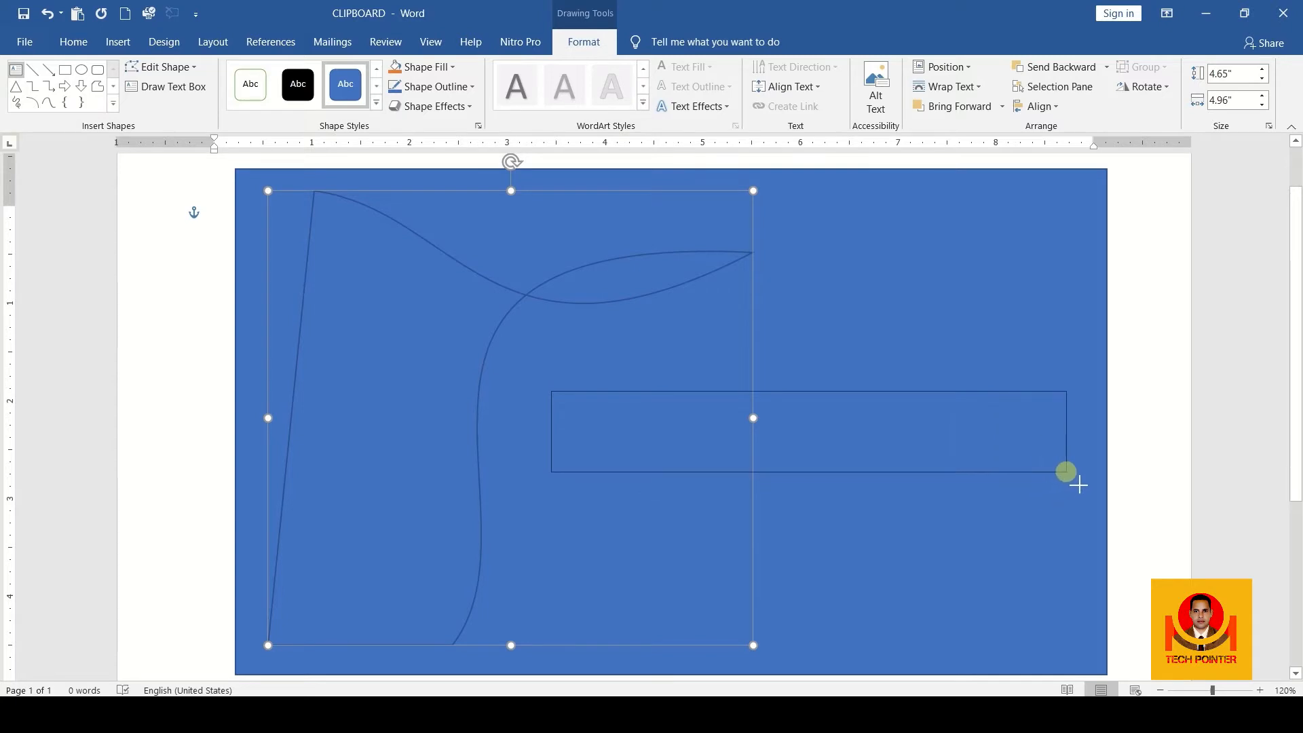
drag(1067, 471, 1068, 472)
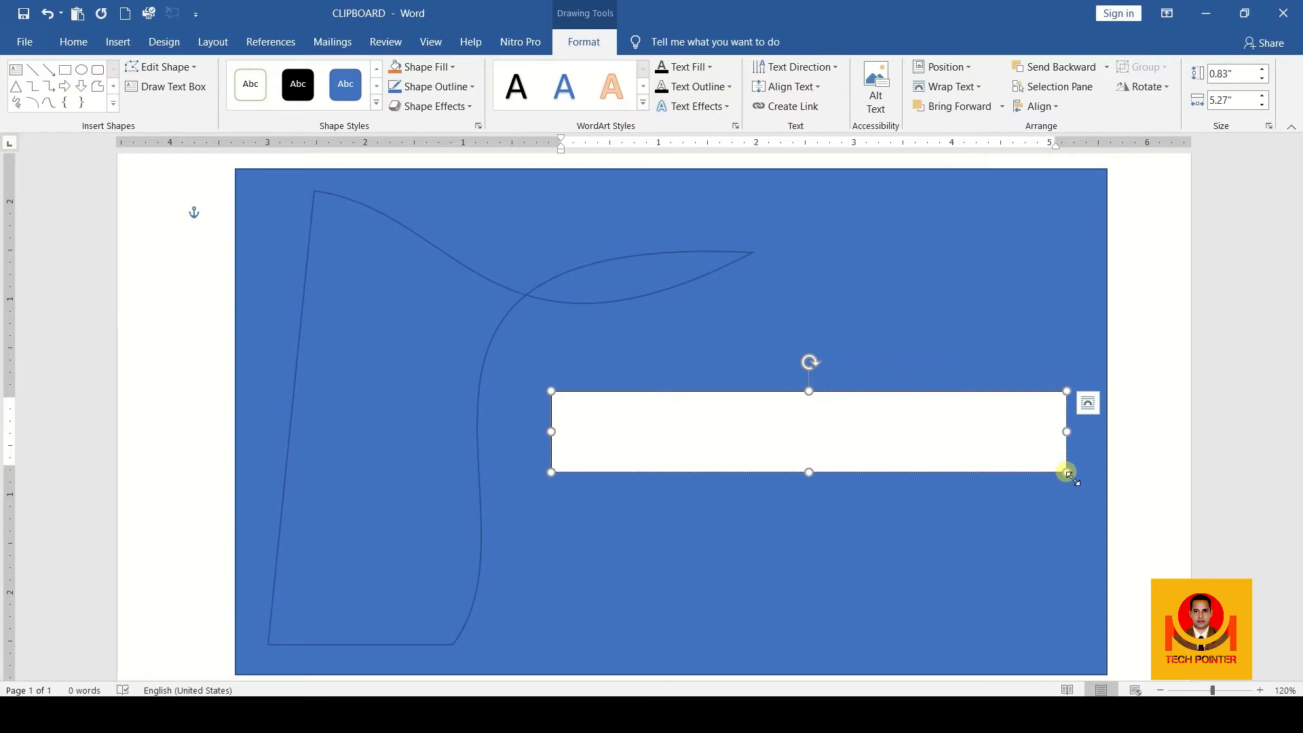
text(TECH[PONTER)
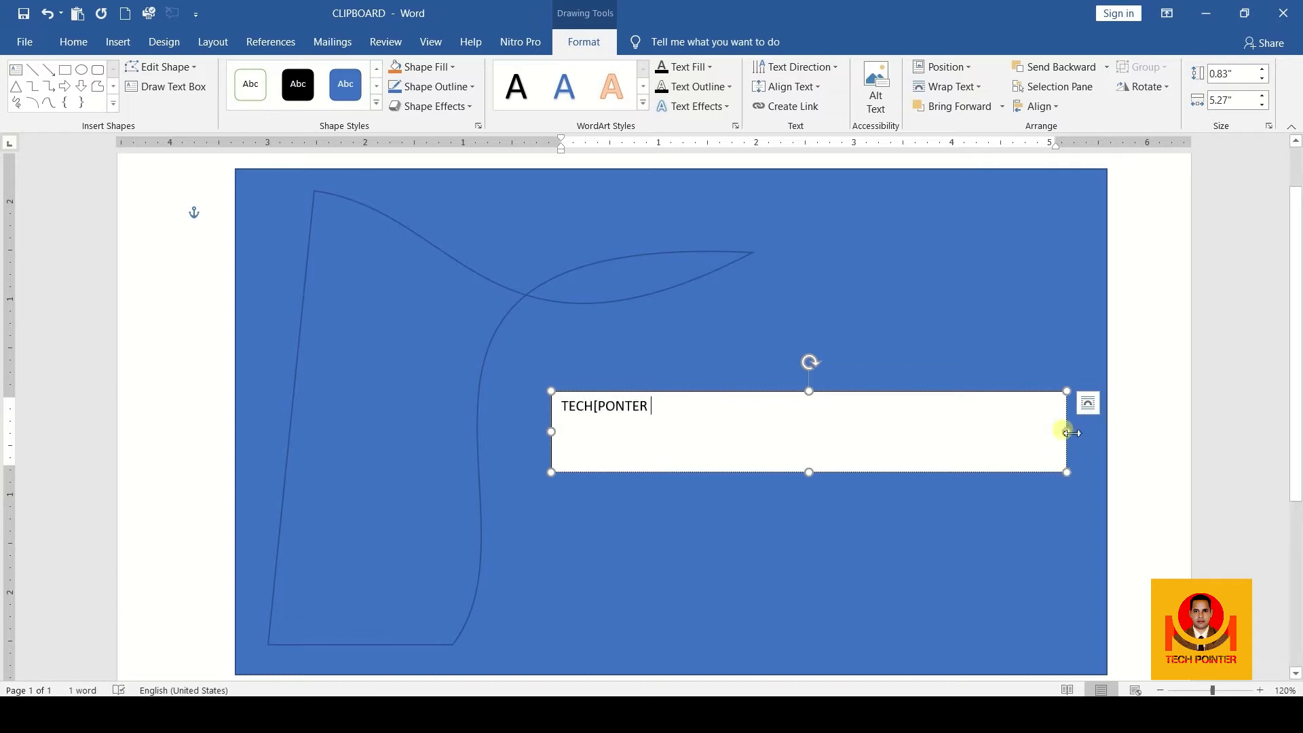
- Shrink the text box to about 2.41 by 0.53 inches and move it to the blue rectangle's upper right area
drag(1067, 432, 788, 438)
drag(685, 480, 676, 444)
drag(700, 392, 921, 206)
click(925, 201)
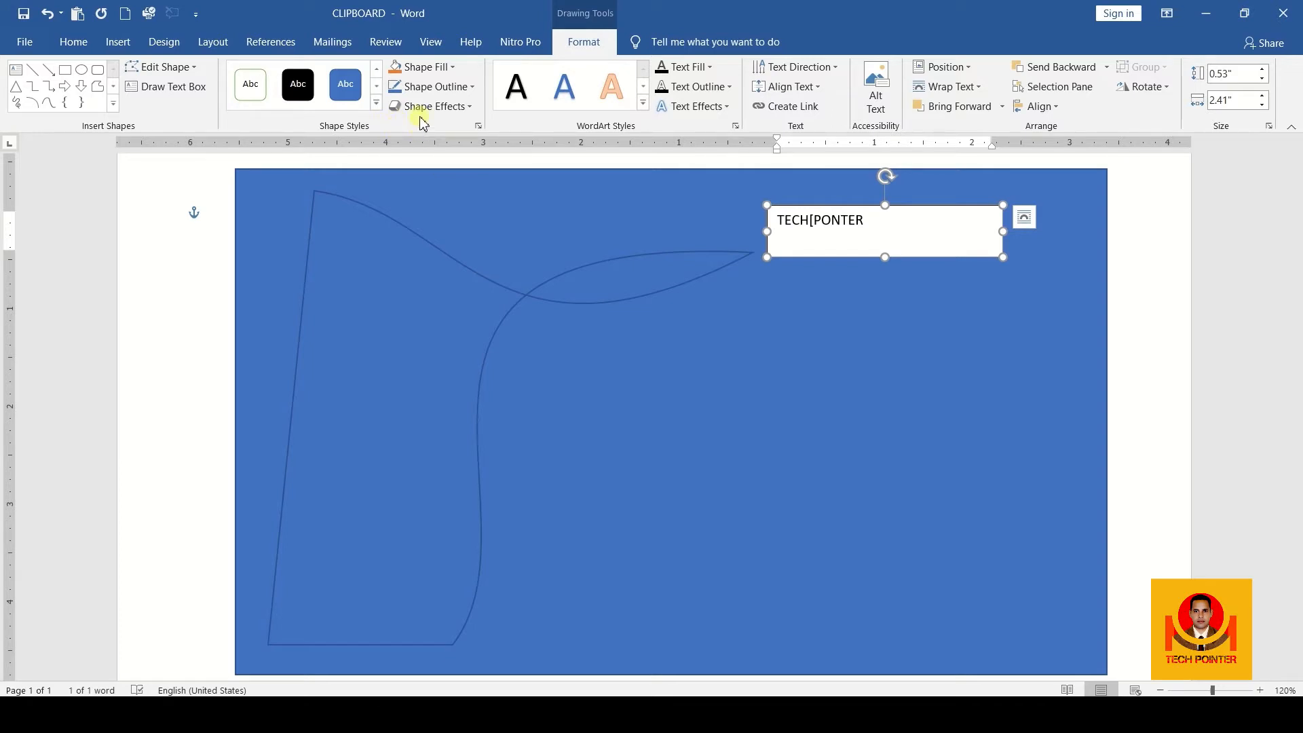
- Apply the gold intense-effect theme style to the text box and fill it with the Tech Pointer logo picture from the Desktop folder
click(377, 106)
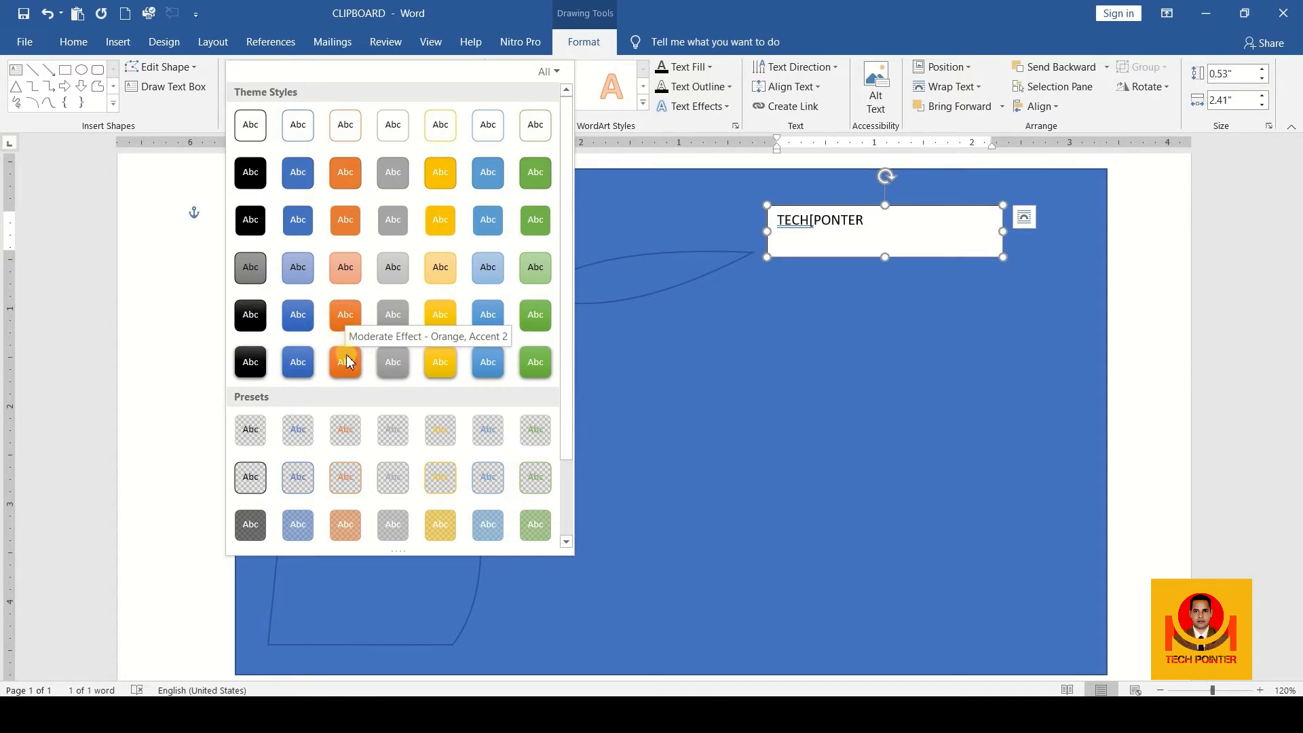
click(440, 362)
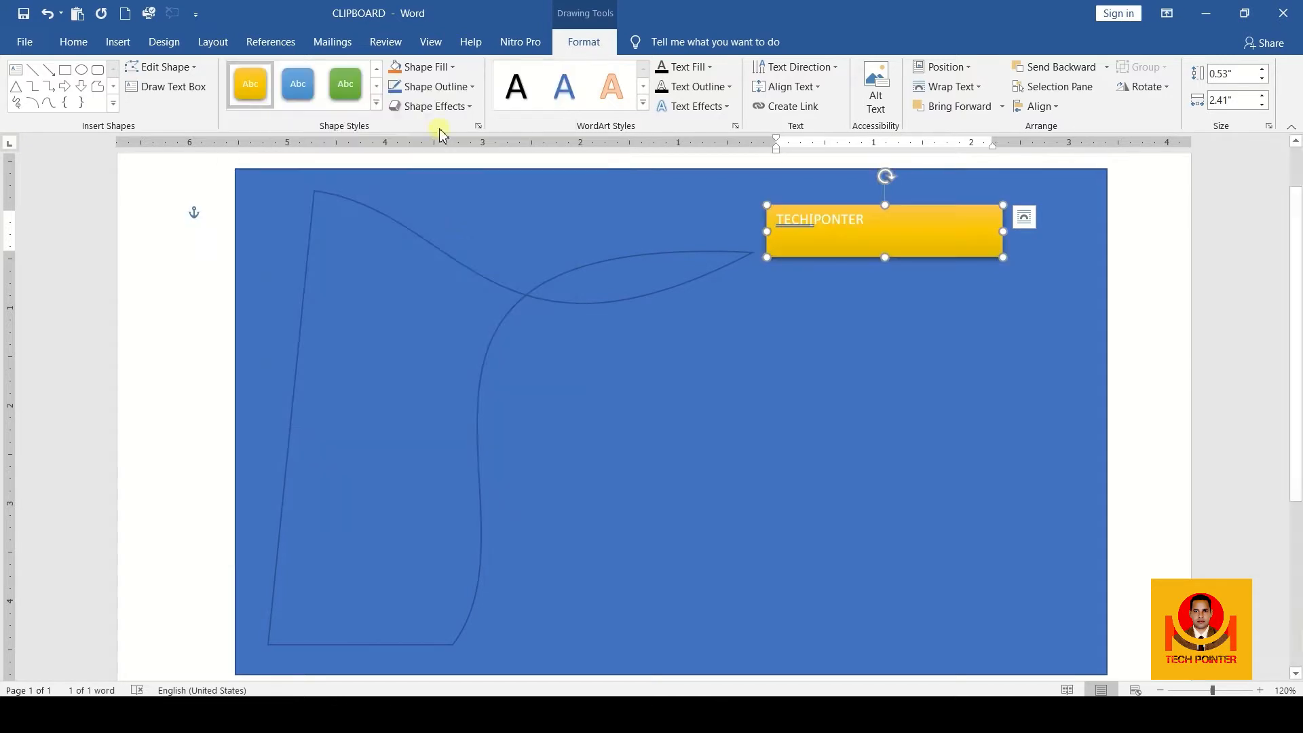
click(435, 69)
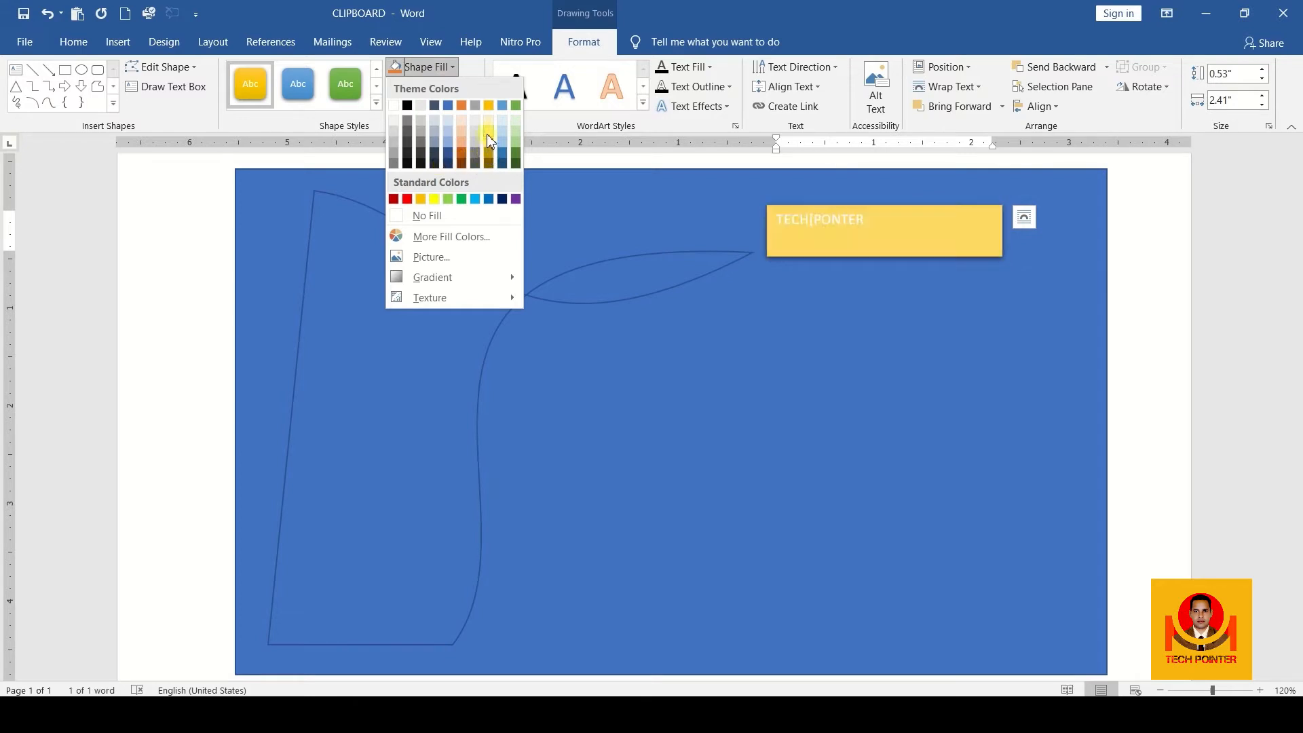
click(459, 258)
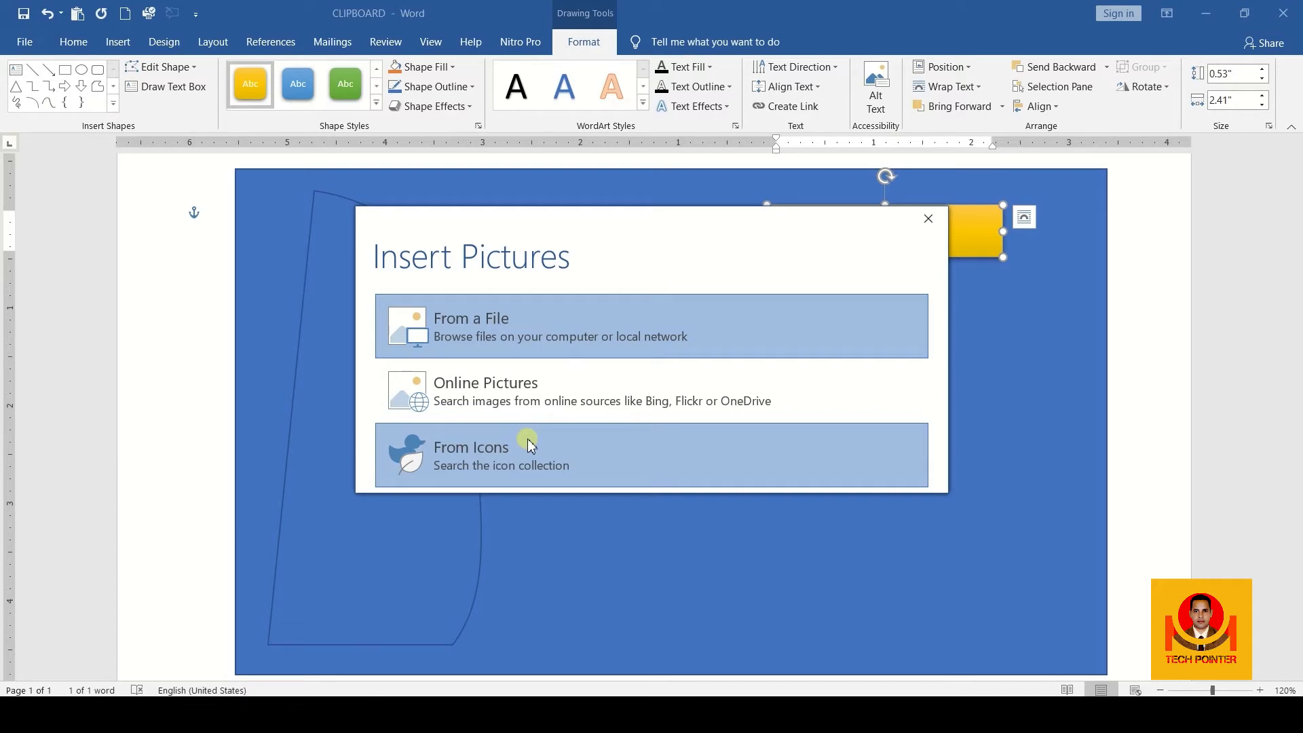
click(546, 331)
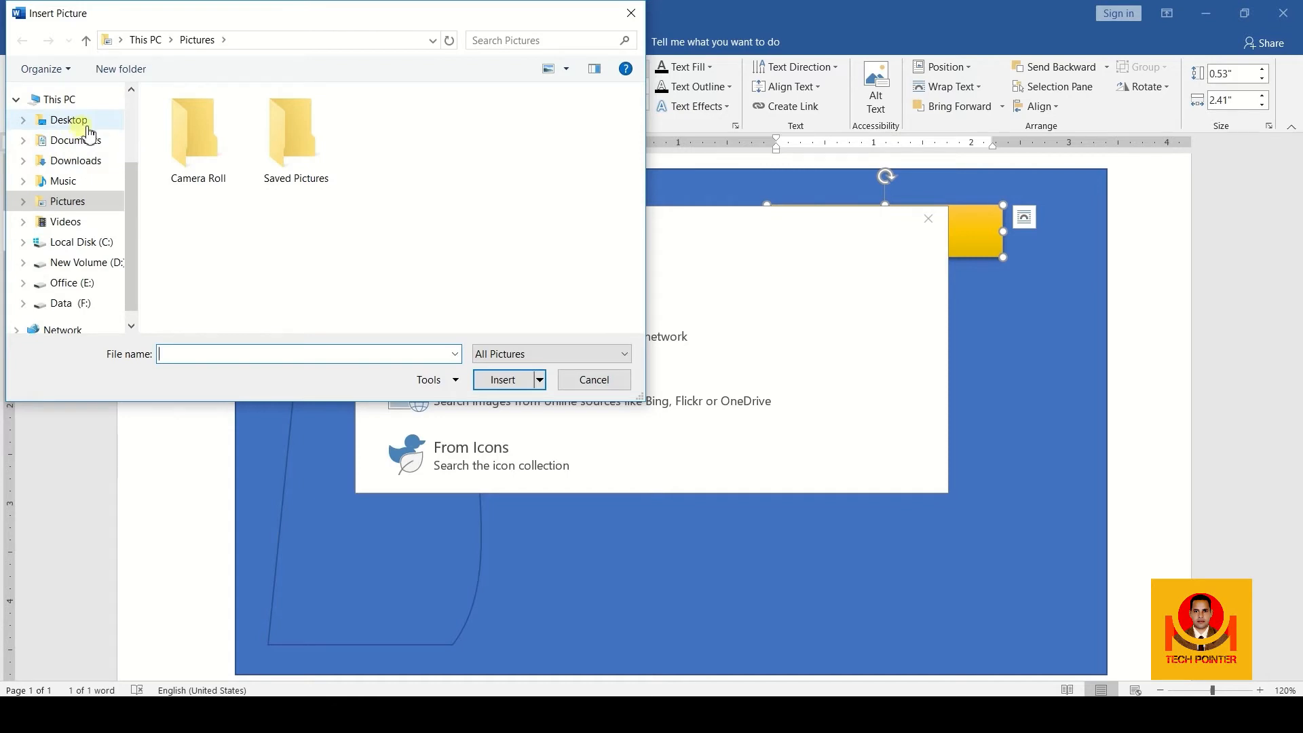
click(91, 129)
click(564, 157)
click(501, 380)
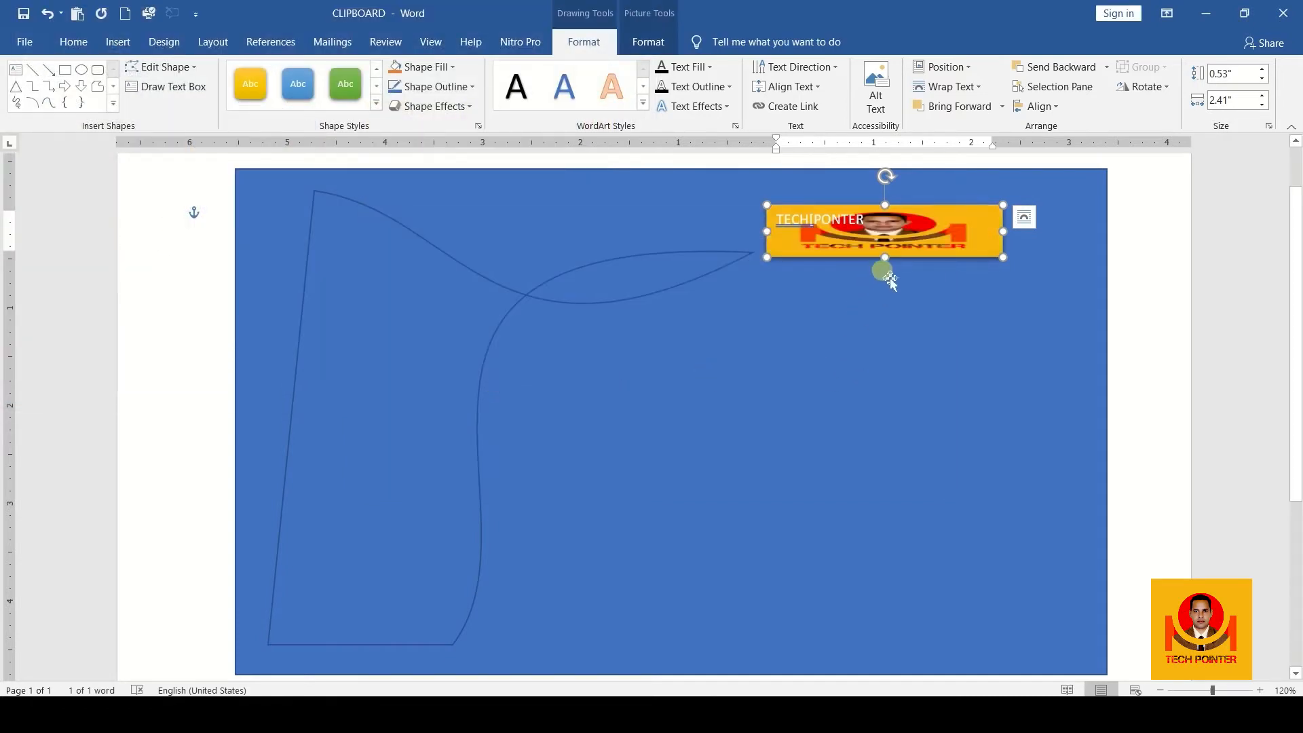
- Stretch the picture-filled text box to about 2.56 inches high and give it the centred inner shadow
drag(885, 259, 910, 461)
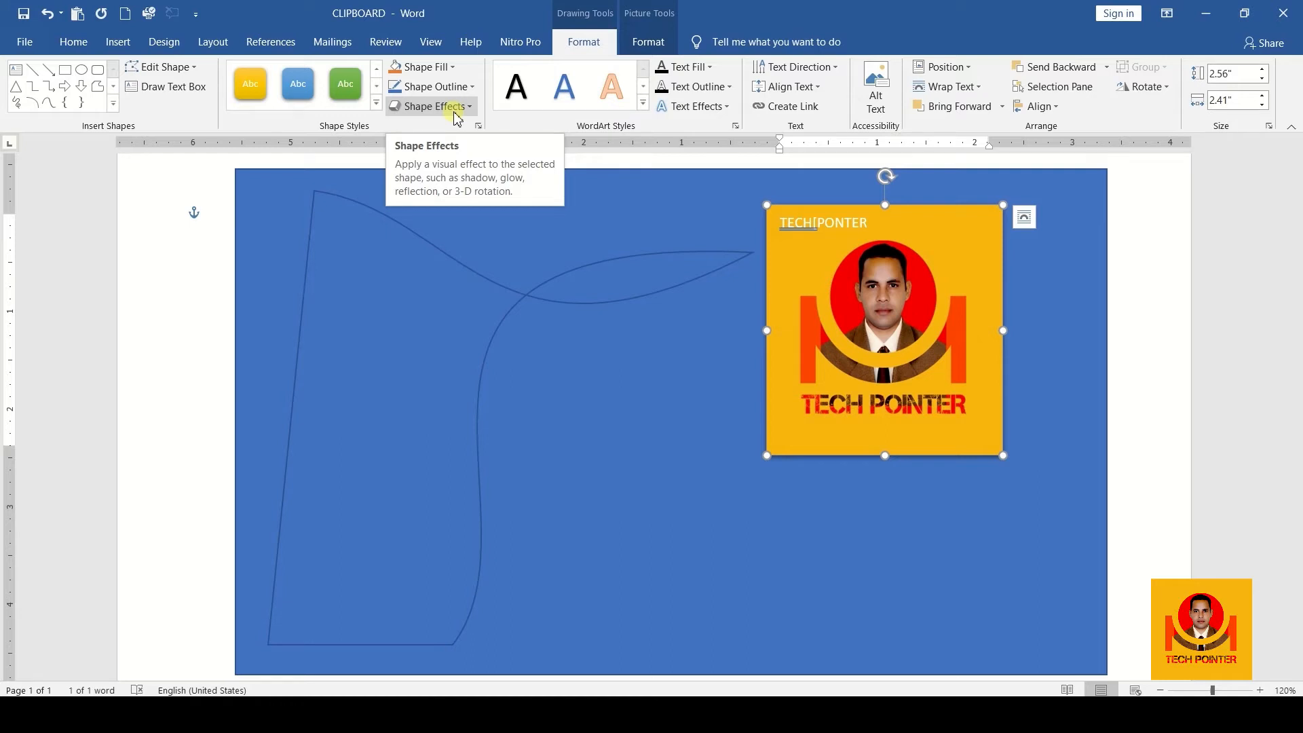
click(438, 107)
mouse_move(431, 190)
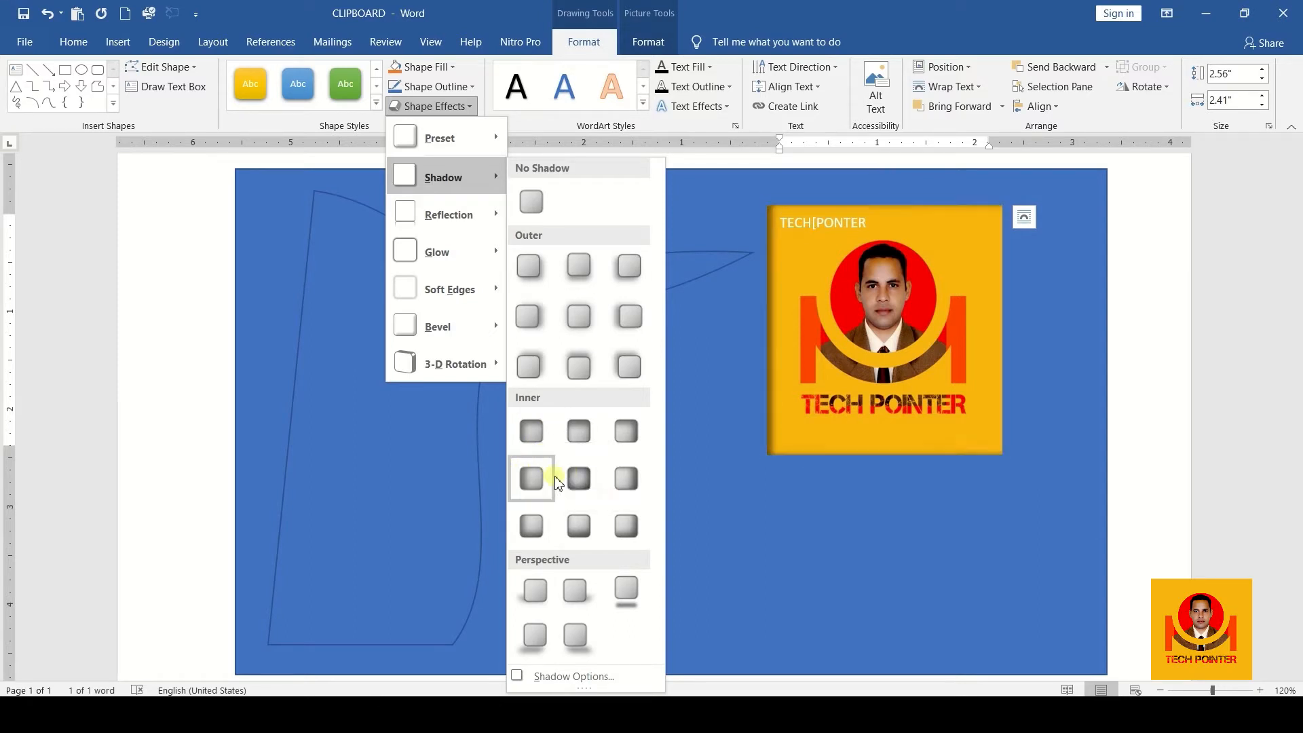
click(573, 482)
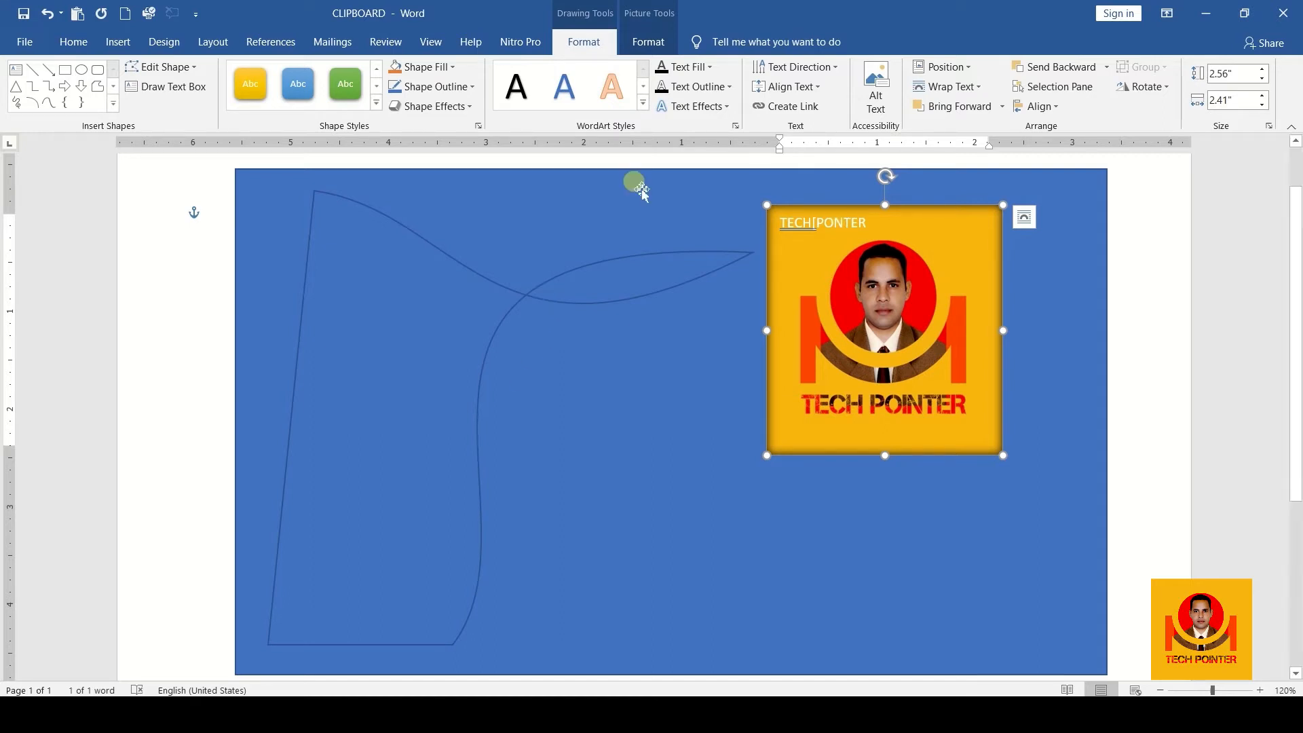
- Draw a second text box about 2.63 by 0.88 inches near the blue rectangle's middle, containing "TECHPOINTER"
click(173, 87)
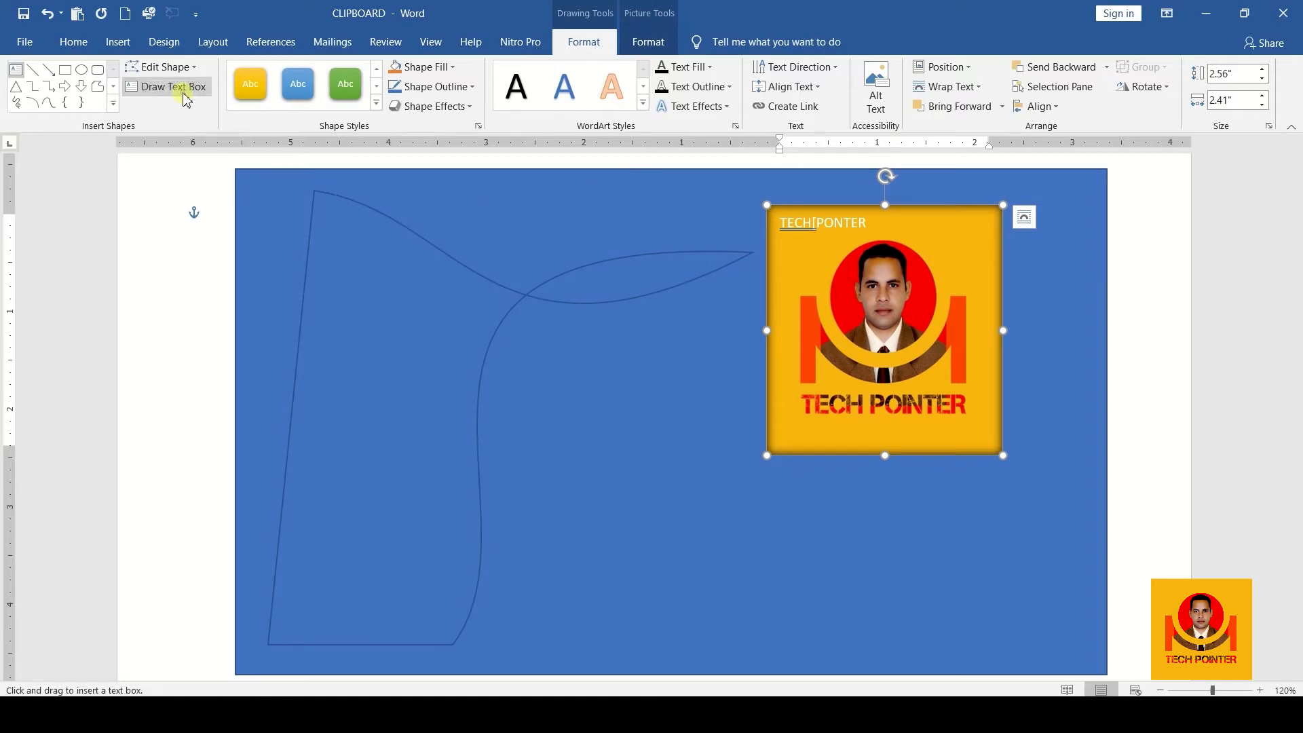
drag(409, 405, 667, 491)
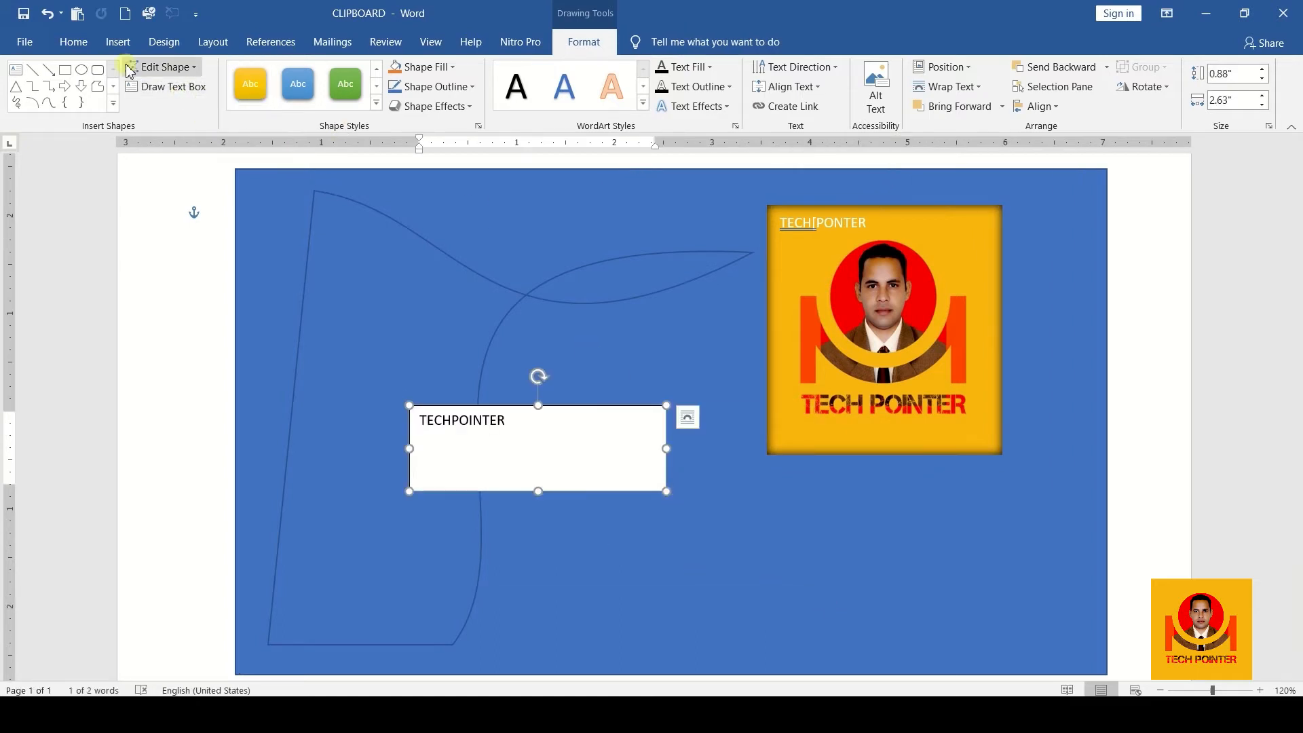
- Enlarge the TECHPOINTER text and apply the dark gray WordArt style with the patterned fill
click(83, 47)
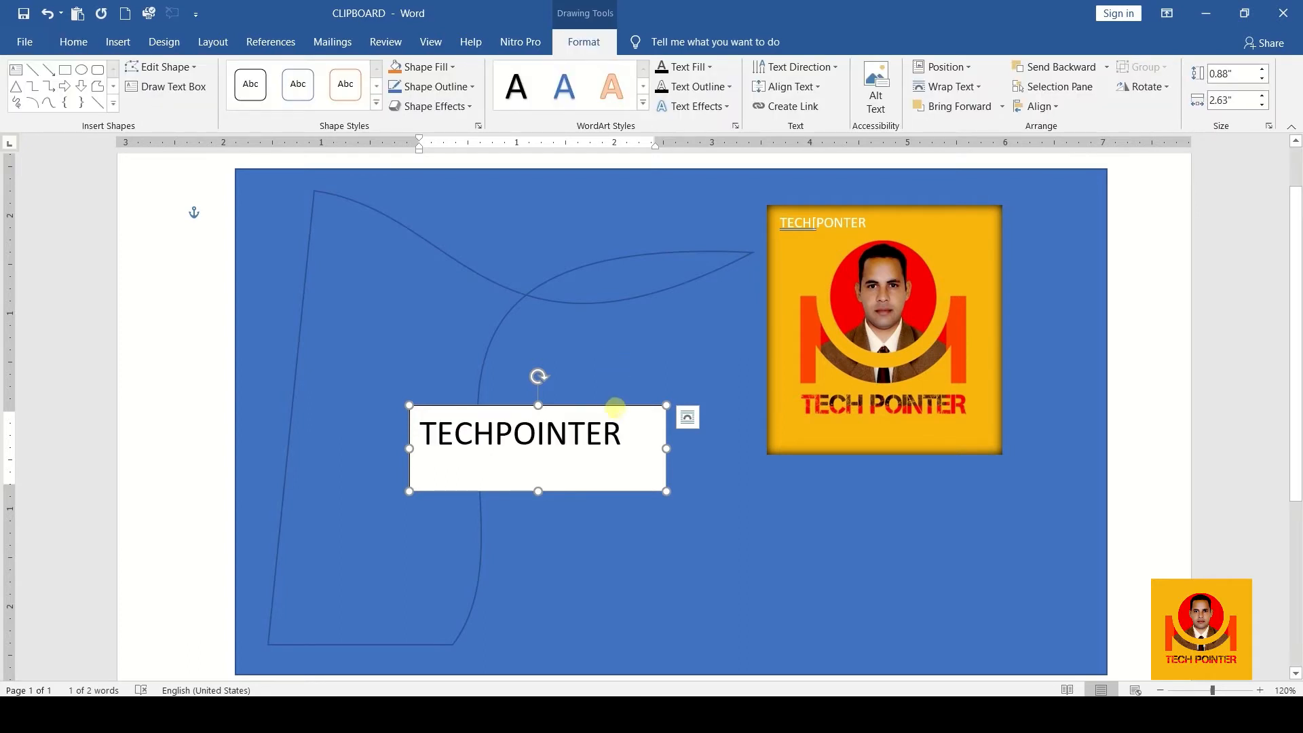
click(643, 108)
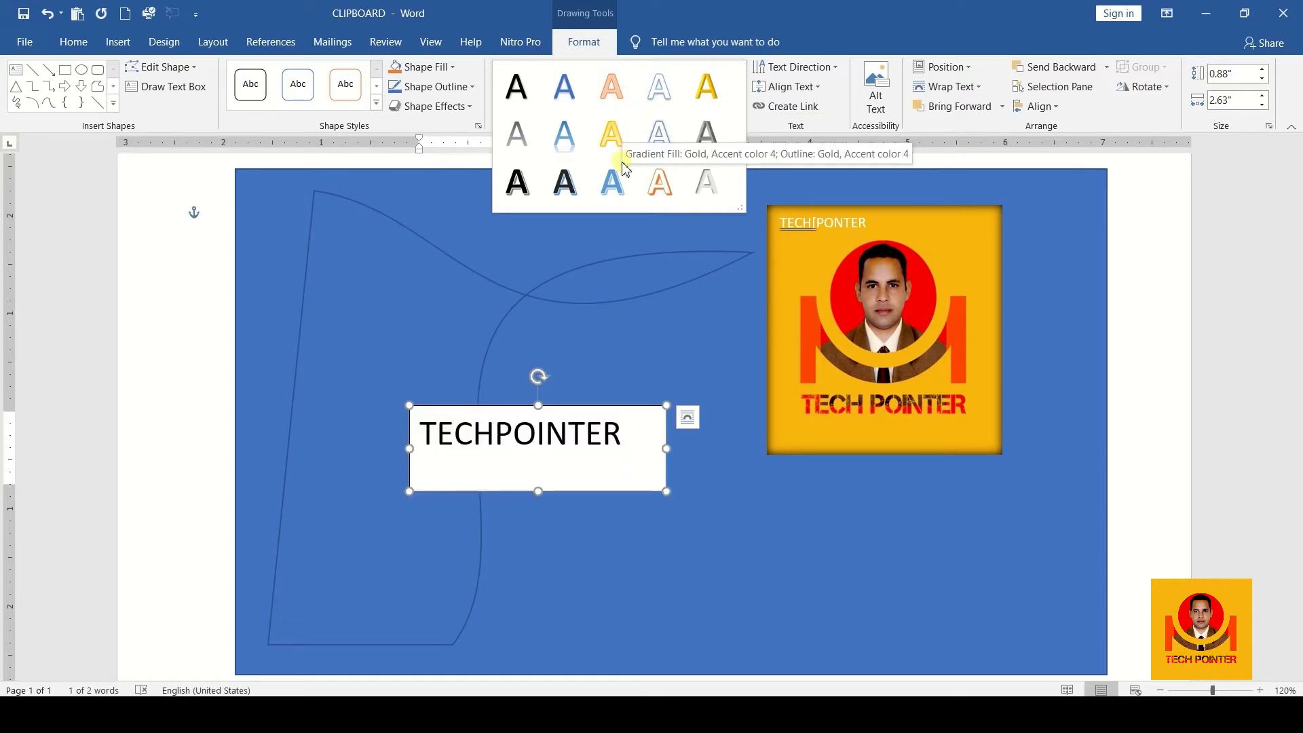
click(699, 146)
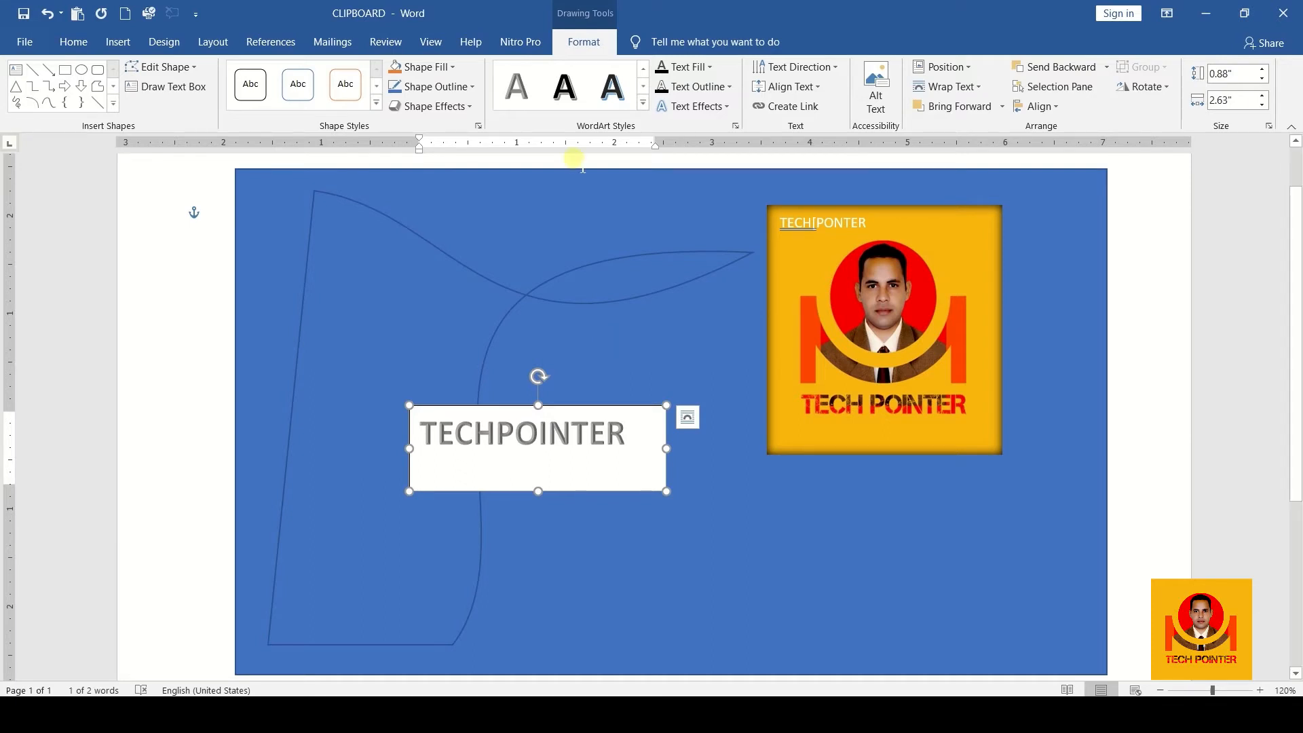
- Set the text fill of the TECHPOINTER WordArt to a solid standard red
click(708, 70)
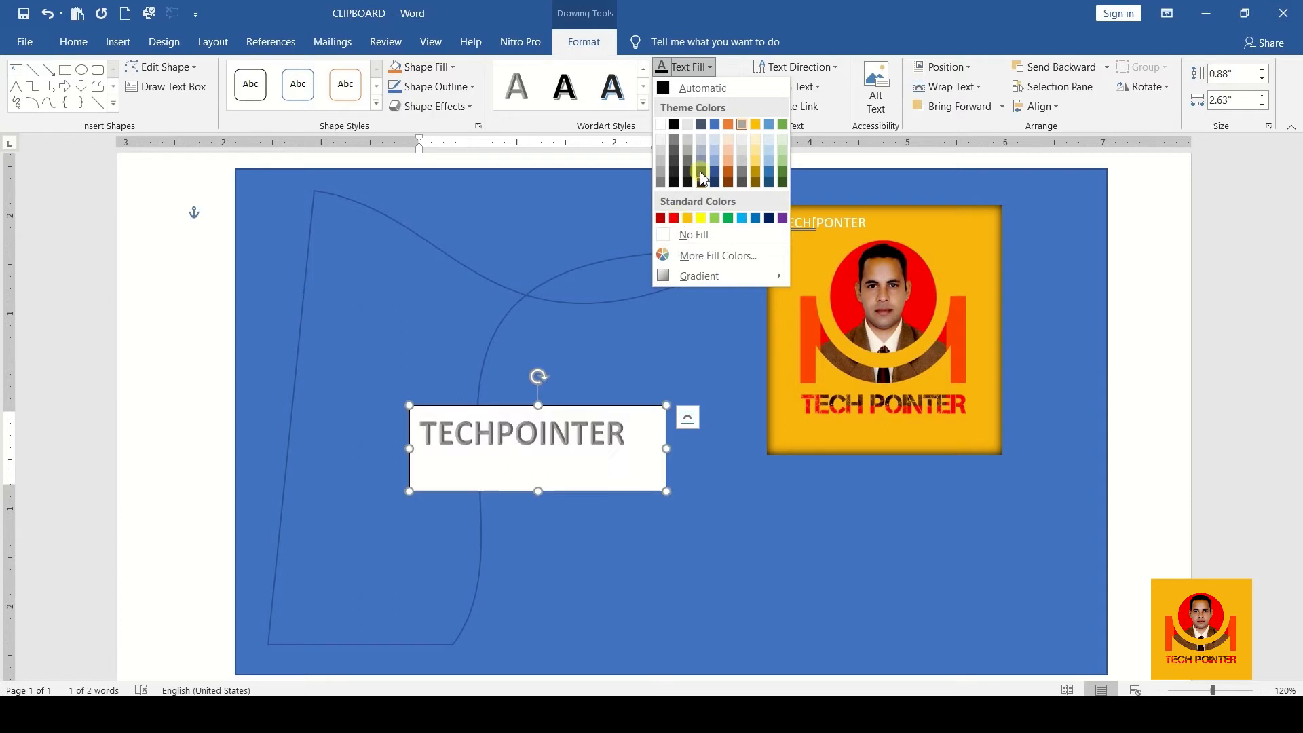
mouse_move(695, 275)
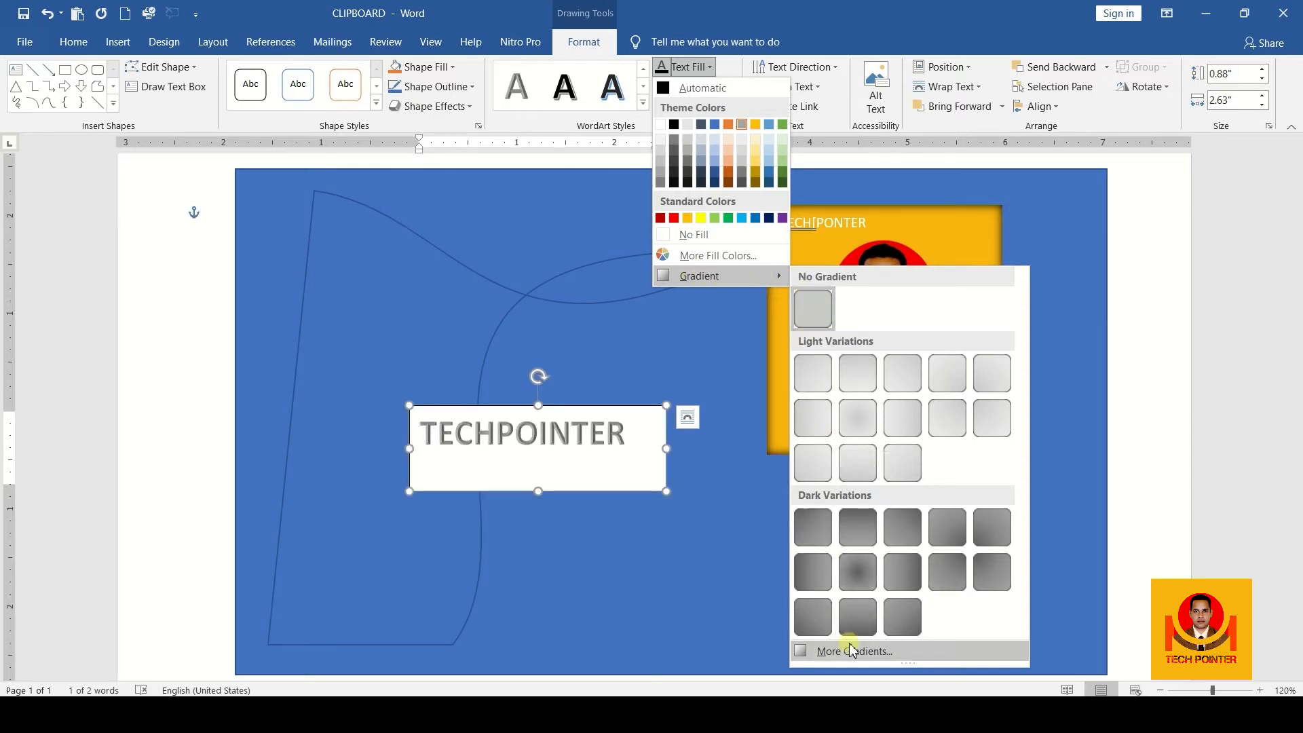
click(905, 658)
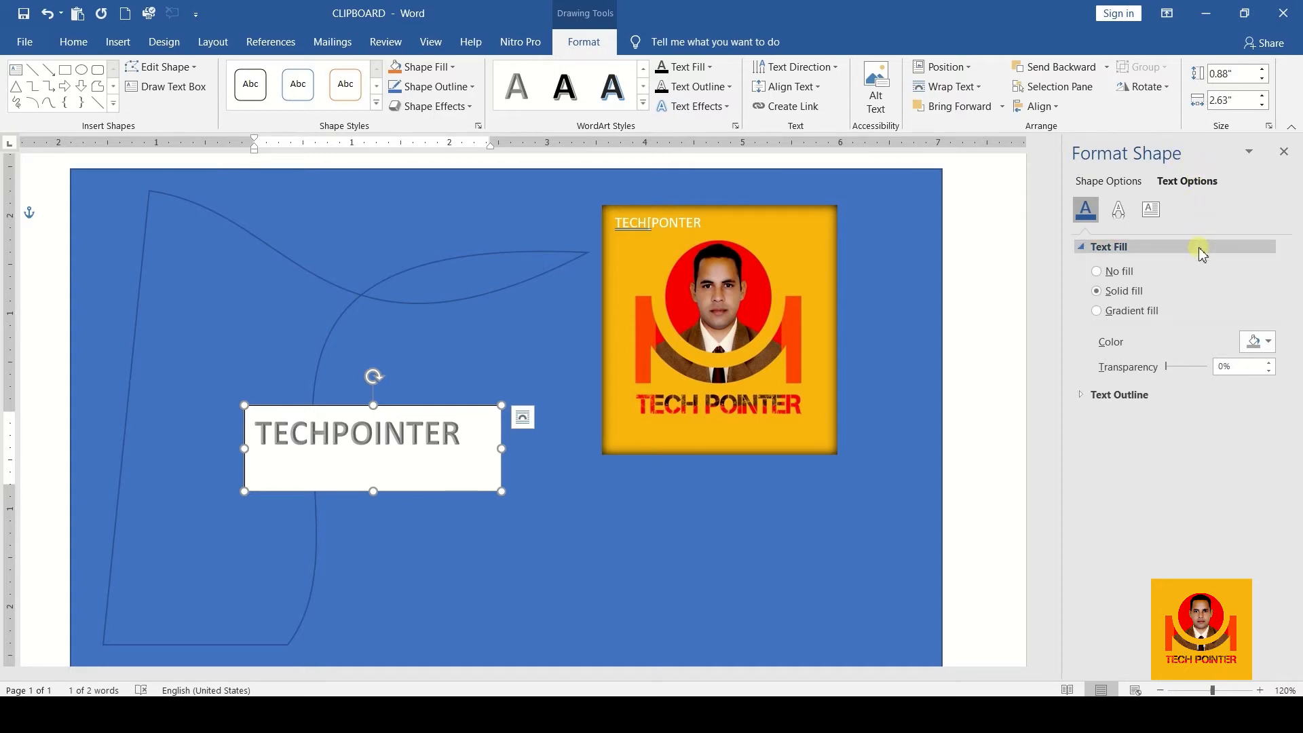
click(1119, 210)
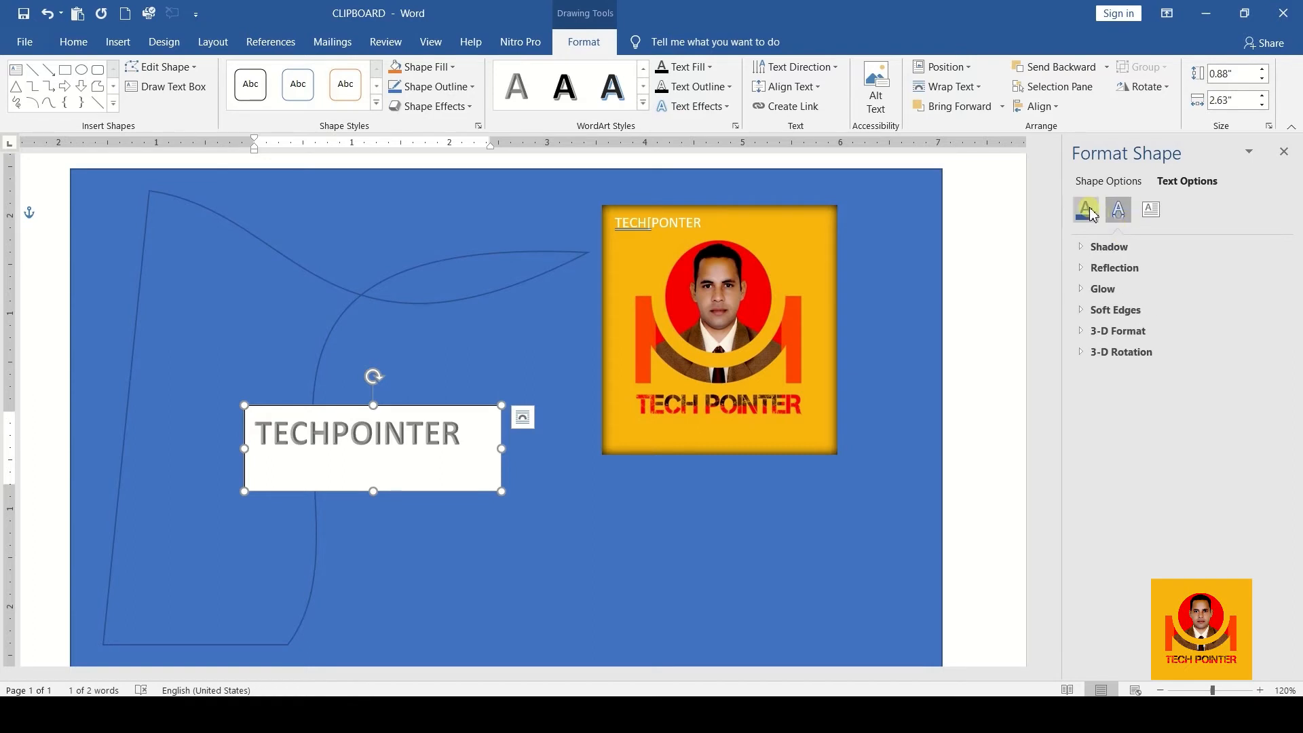
click(1094, 213)
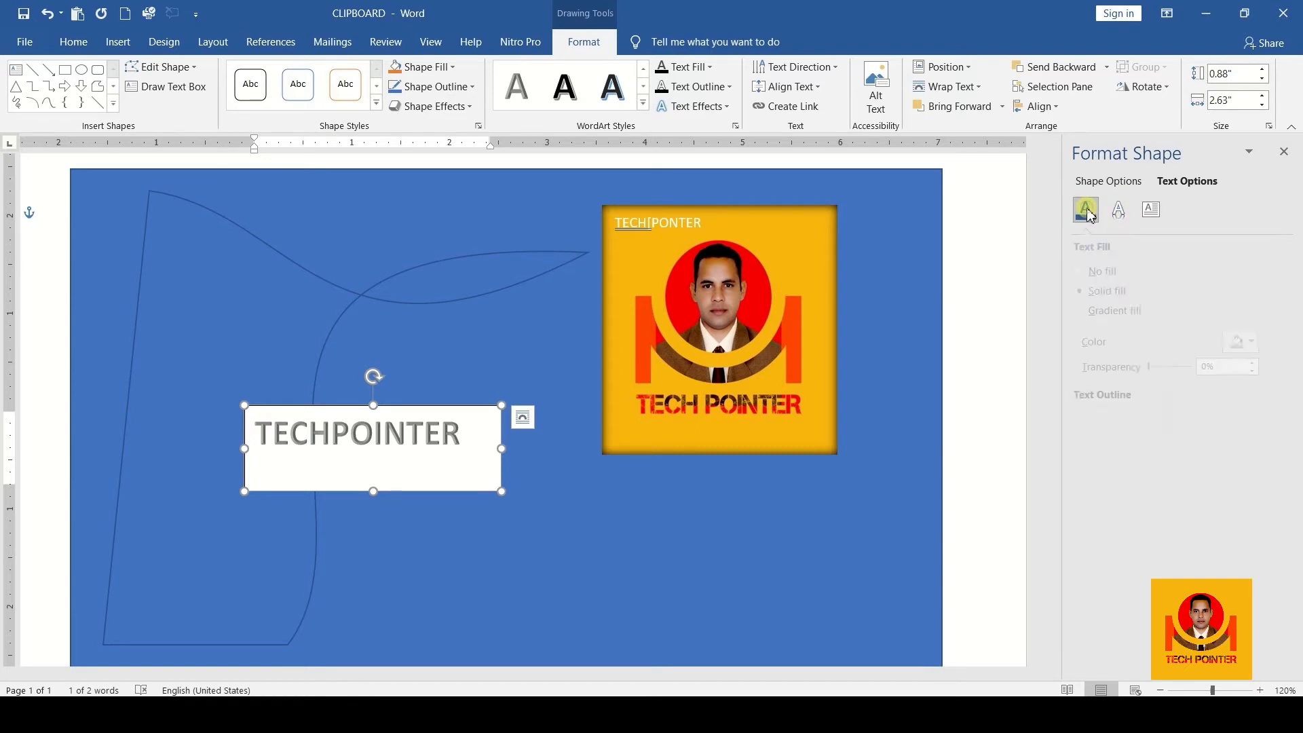
click(1249, 346)
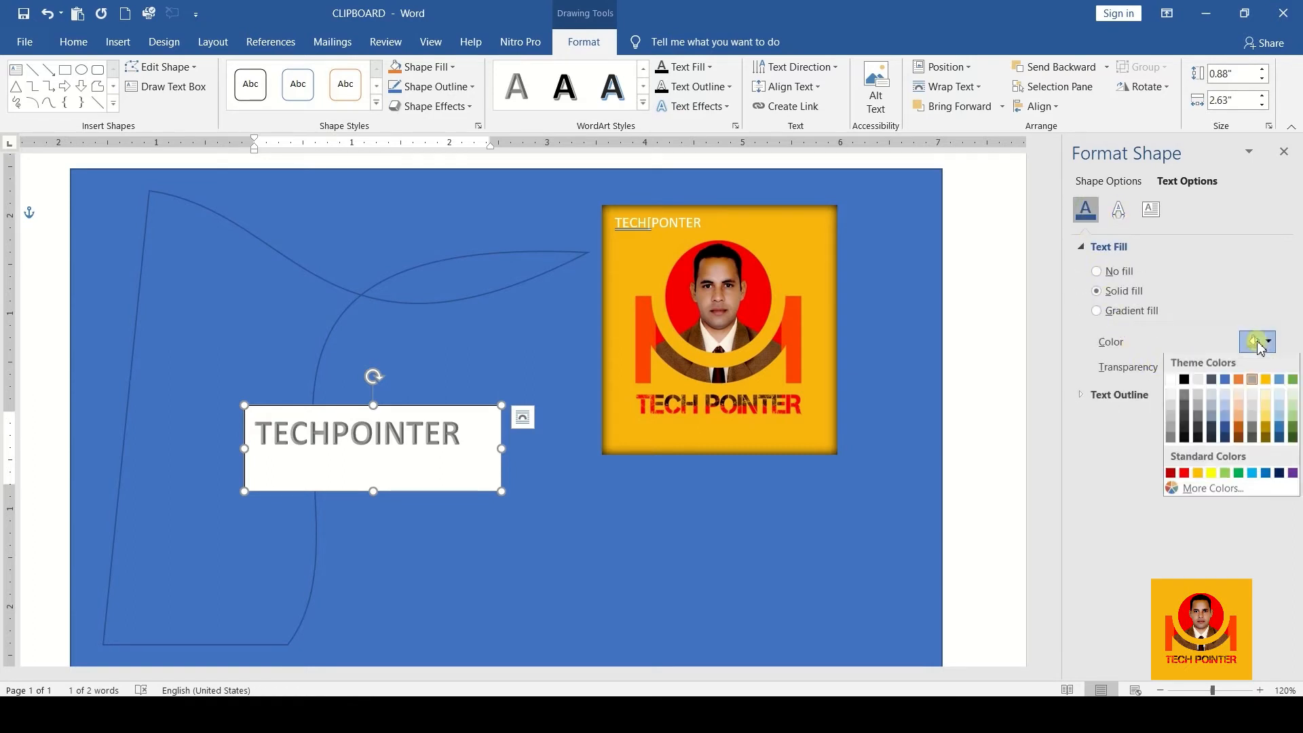
click(1187, 475)
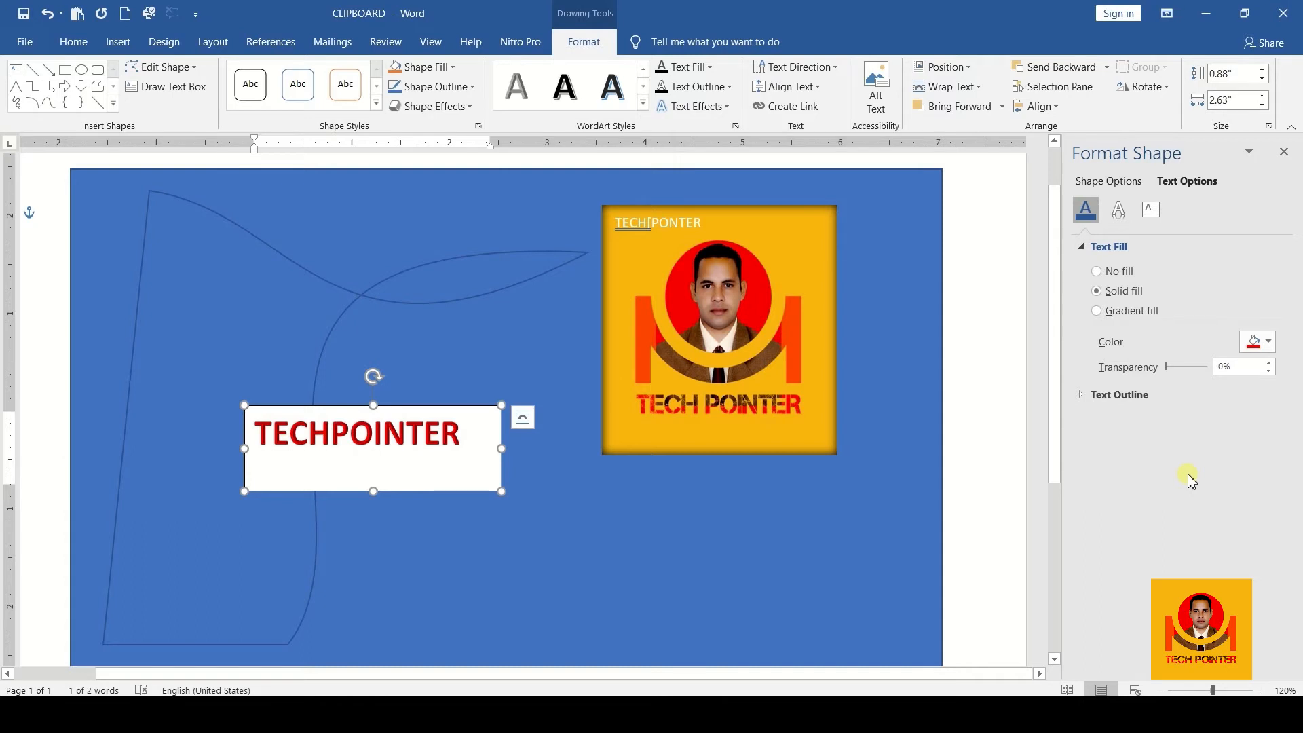
- Apply a perspective 3-D rotation to the red TECHPOINTER text that slopes it upward to the right
click(717, 114)
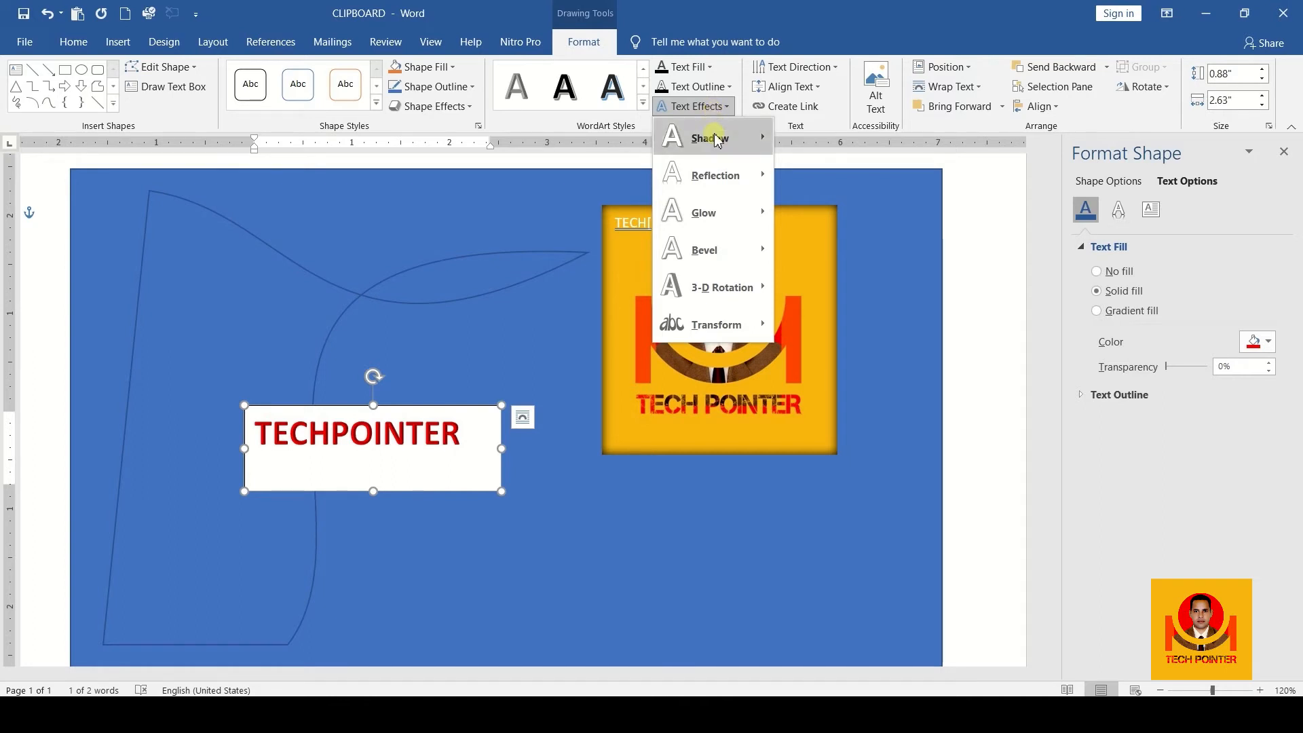
mouse_move(717, 138)
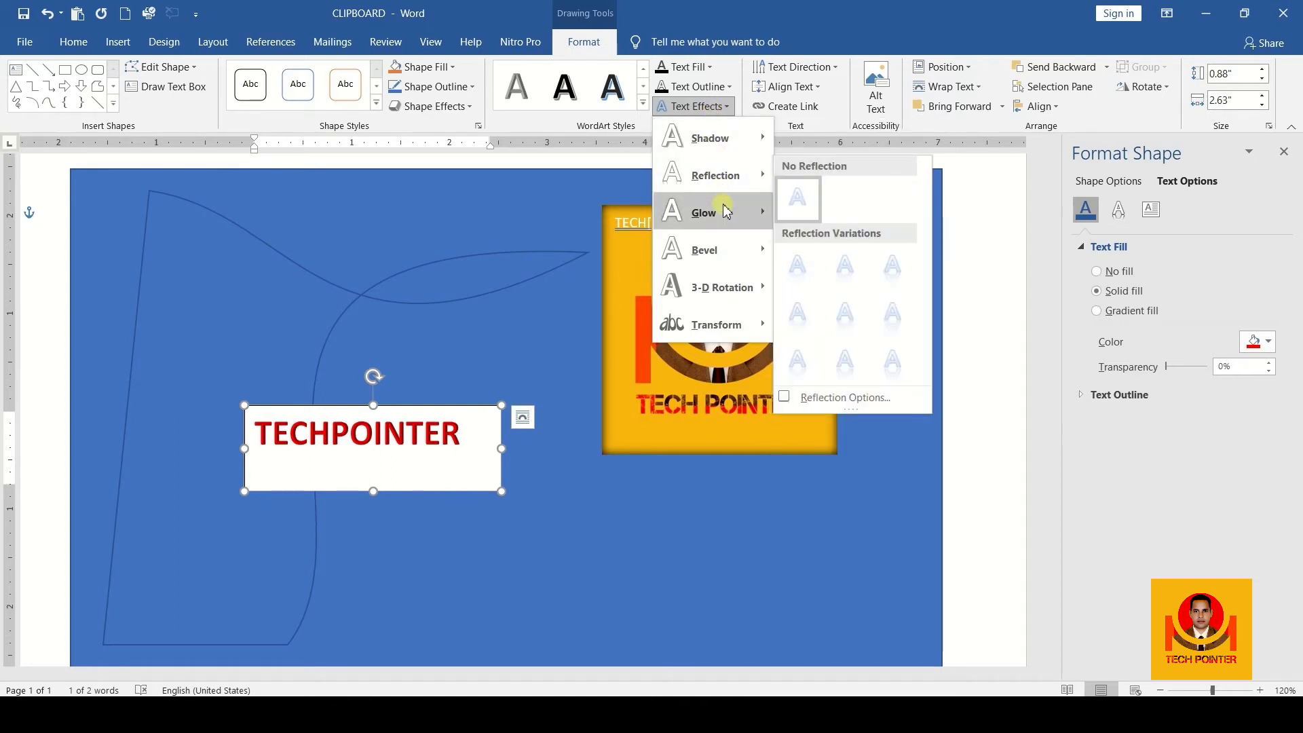
mouse_move(730, 287)
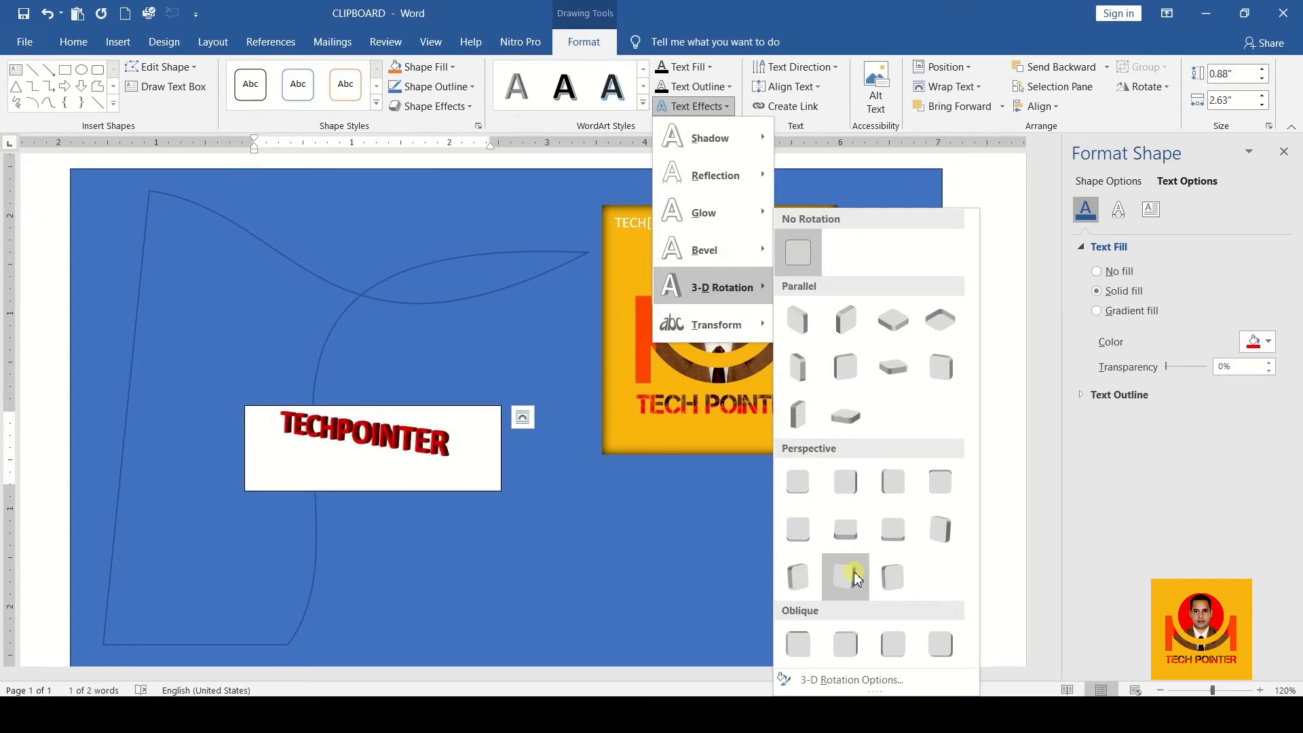
click(816, 582)
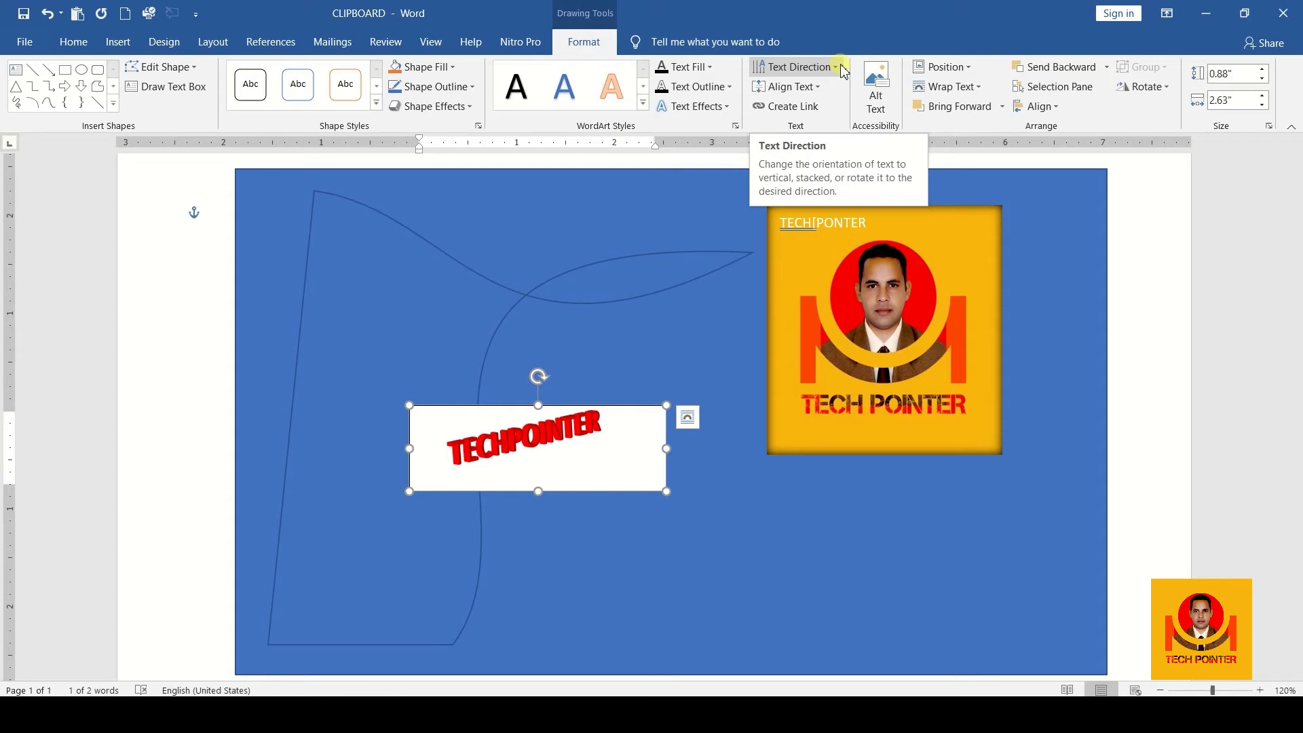
- Draw a text box about 4.62 by 0.63 inches above the red WordArt box, containing "TECHPOINTER"
click(181, 99)
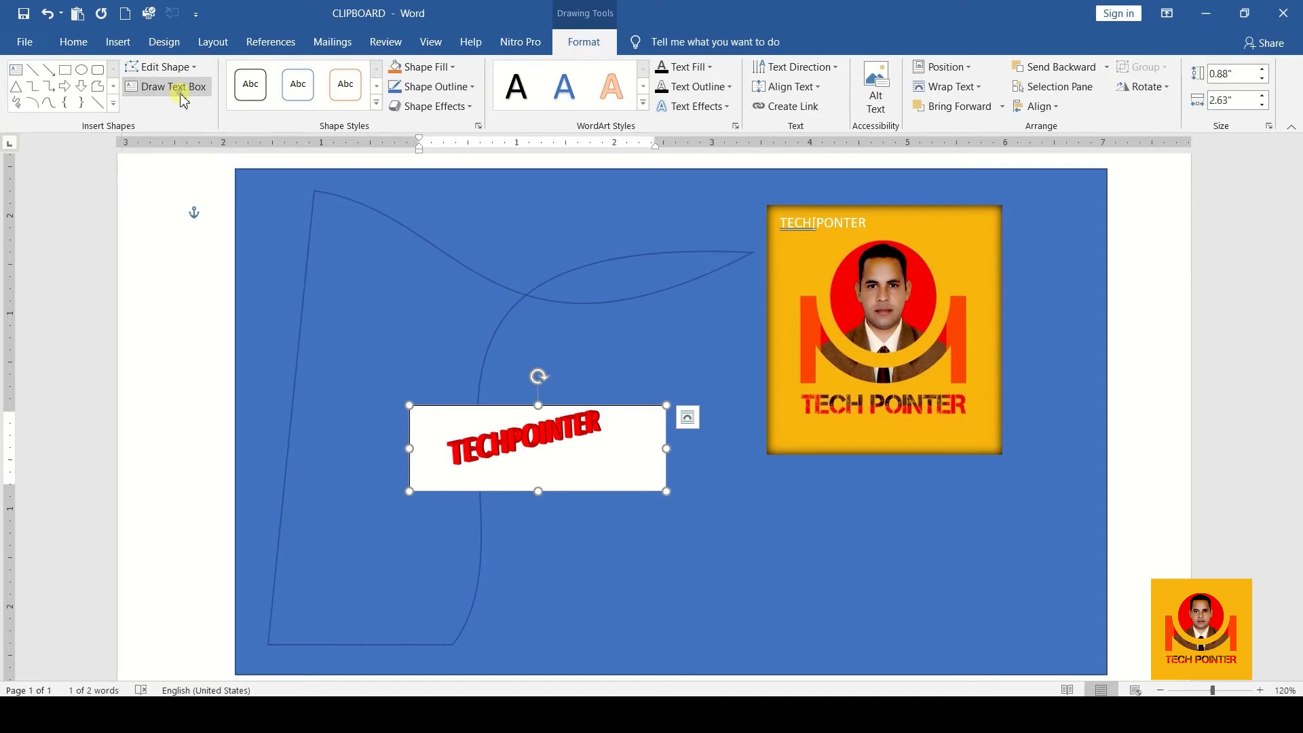
drag(277, 237, 727, 296)
text(TECHPOINTER)
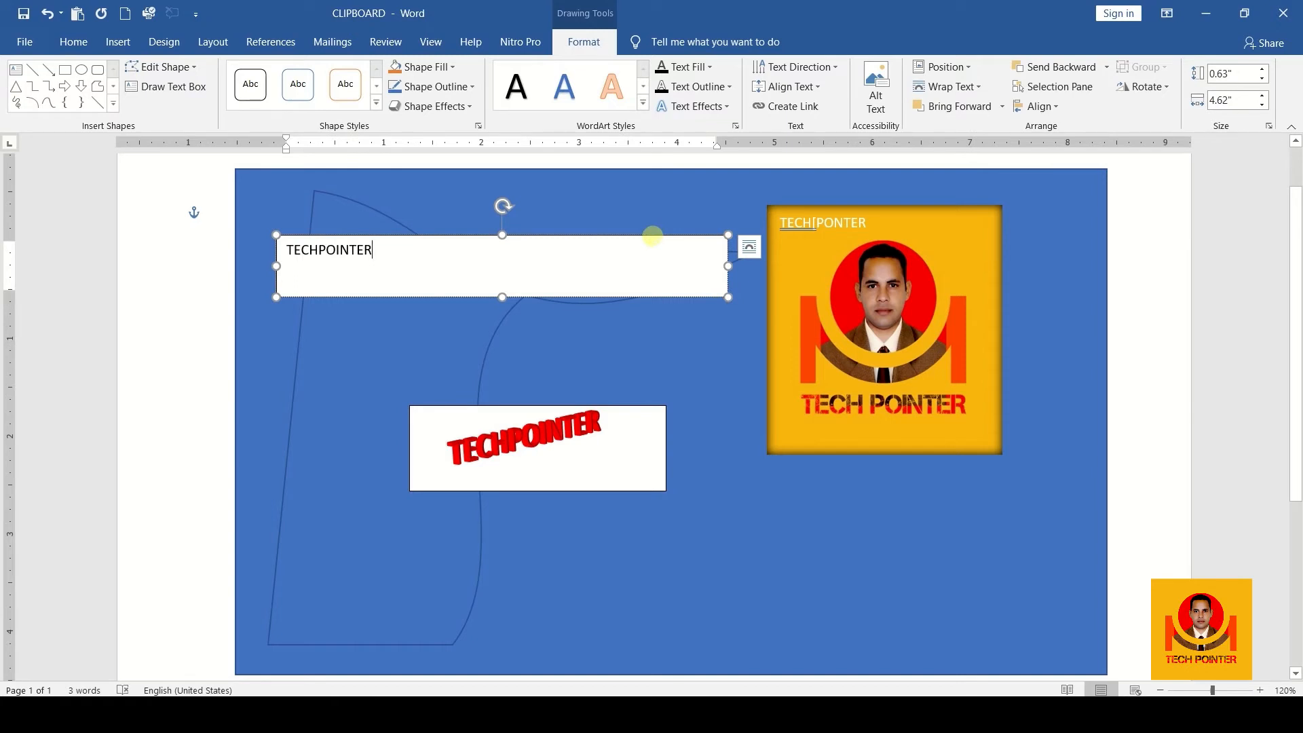
- Rotate the new text box's text 90° and resize the box to about 1.44 inches high by 1.15 inches wide
click(652, 236)
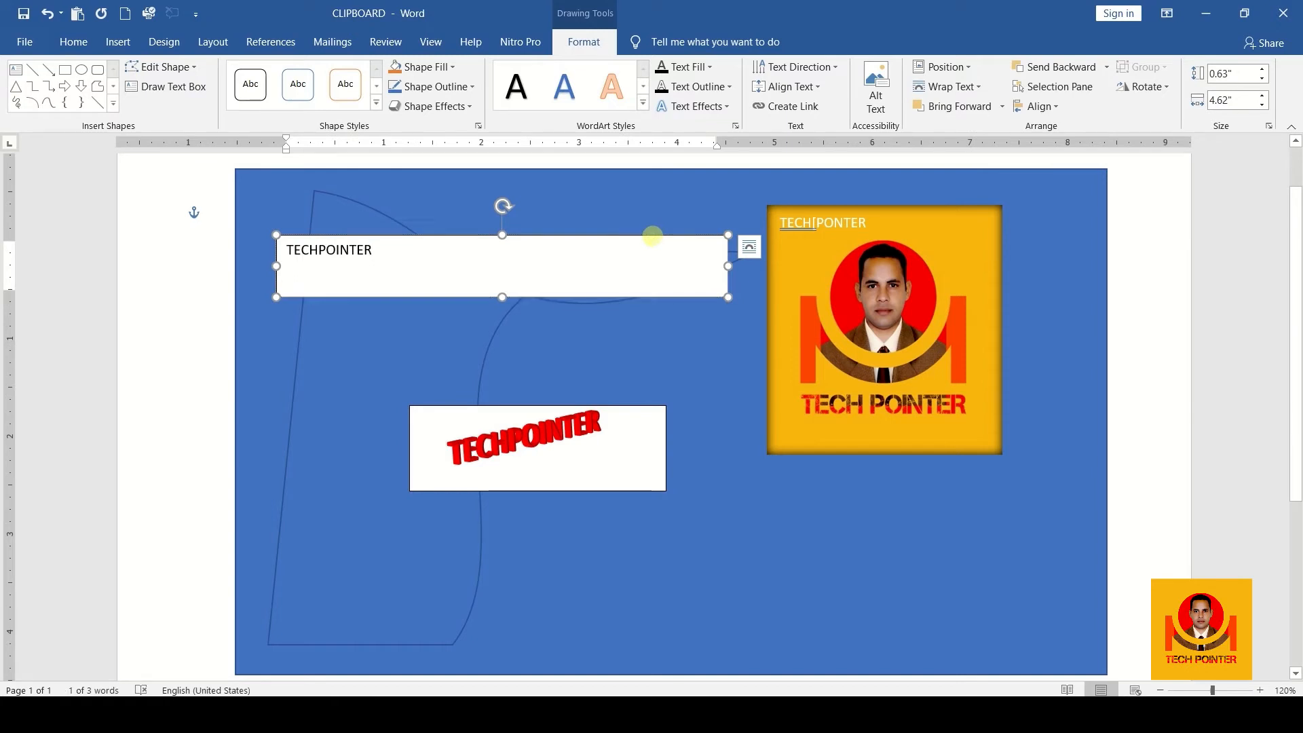
click(814, 74)
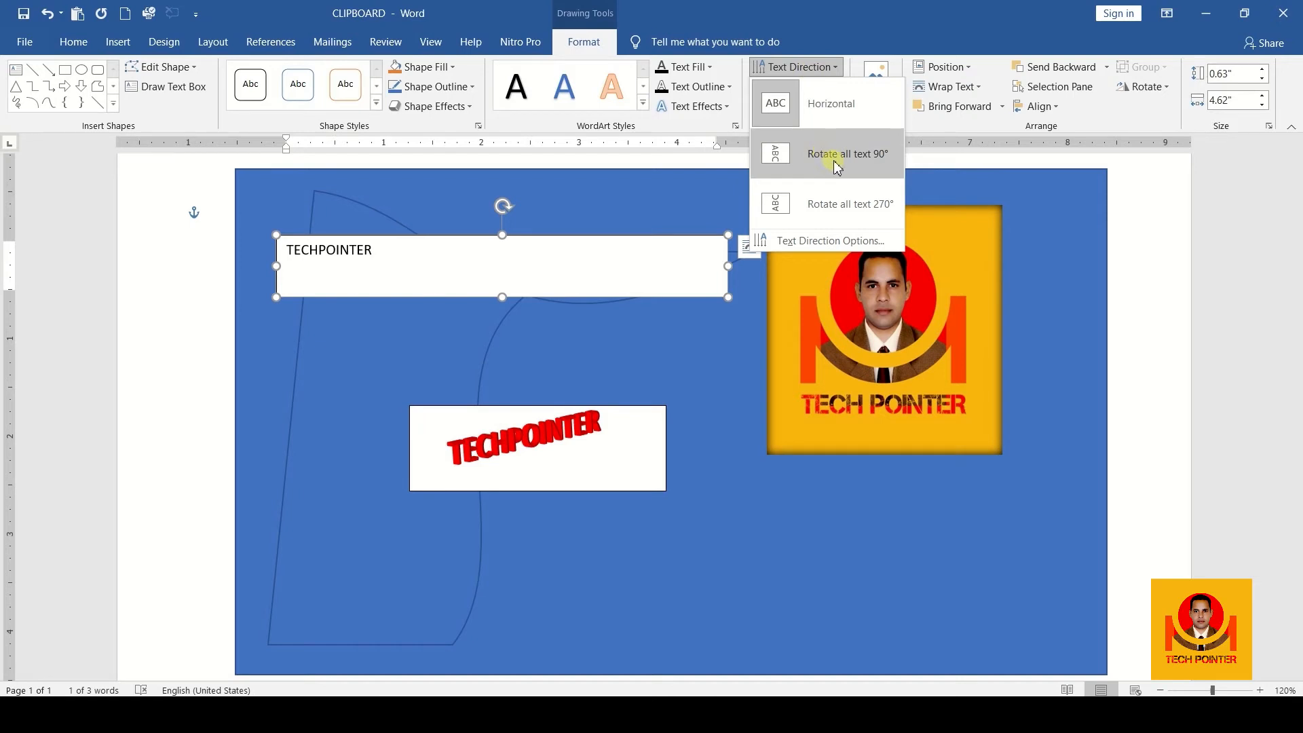
click(879, 160)
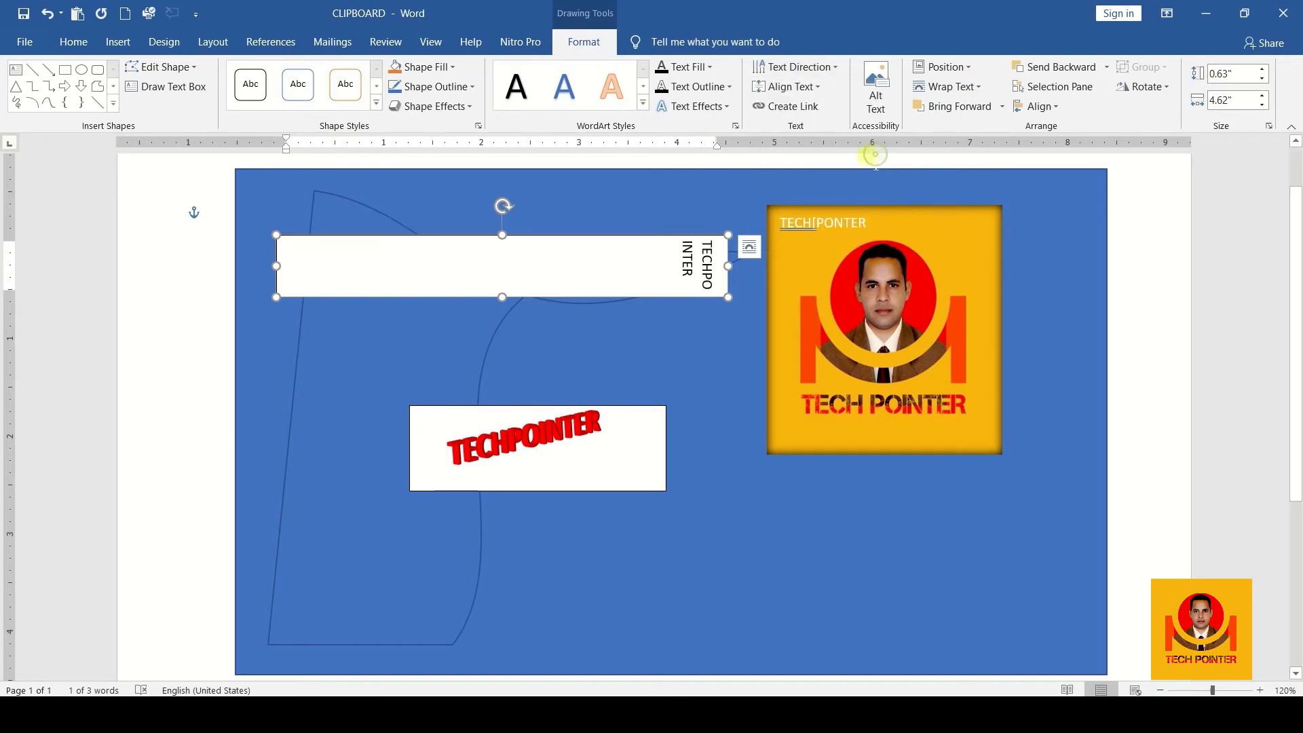
drag(502, 297, 502, 376)
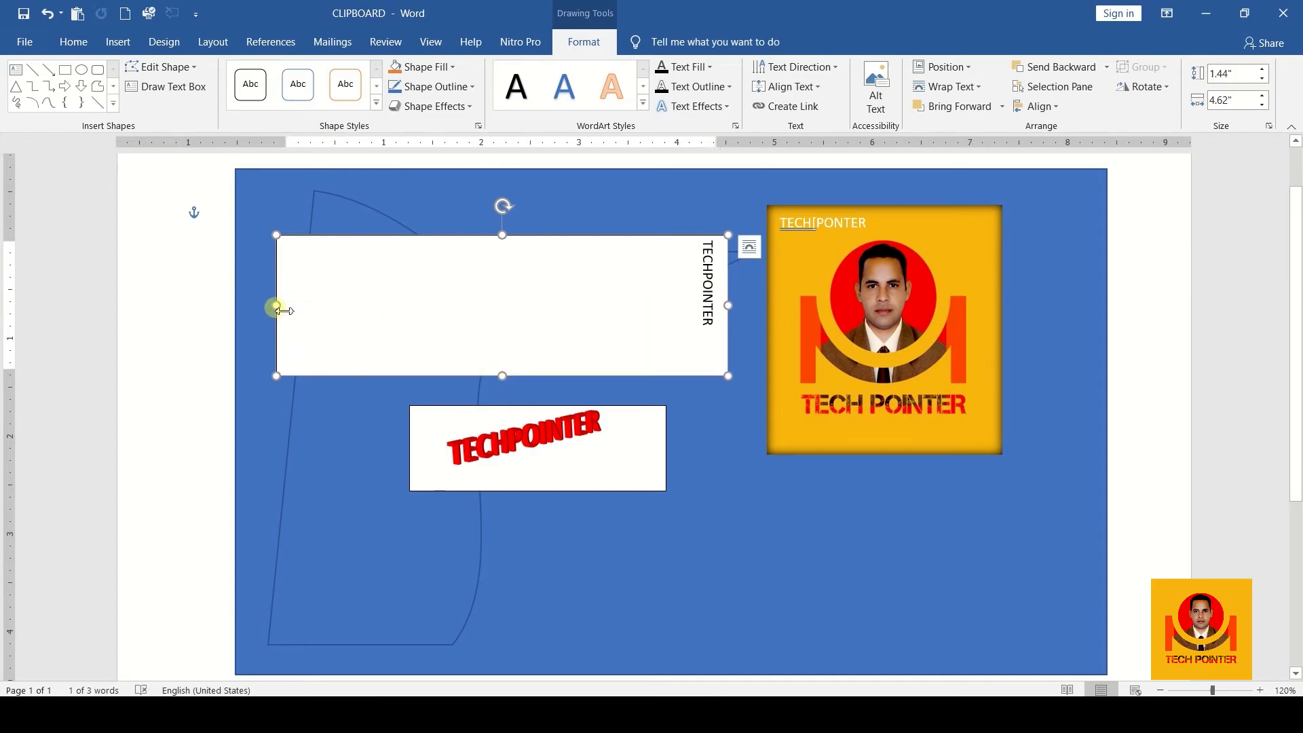
drag(279, 306, 616, 305)
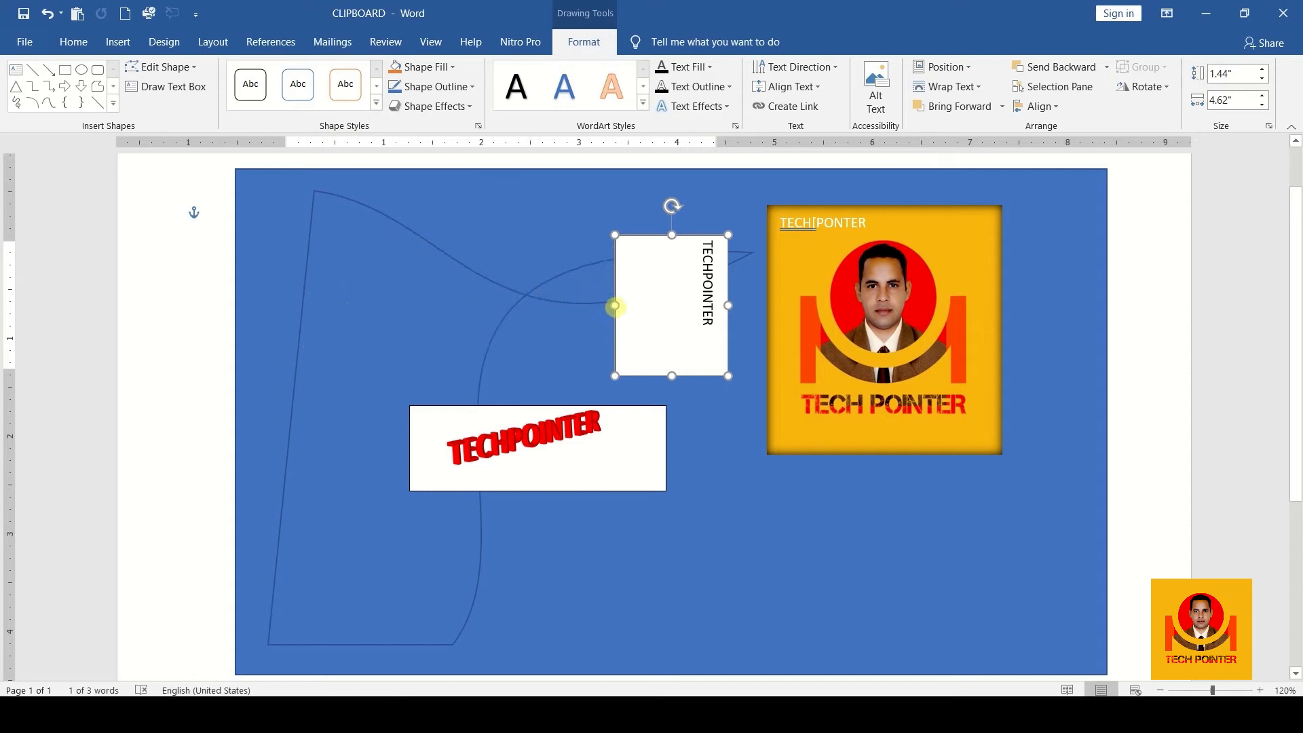
- Rotate the narrow text box's text 270° and move the box to the blue rectangle's upper-left area
click(781, 68)
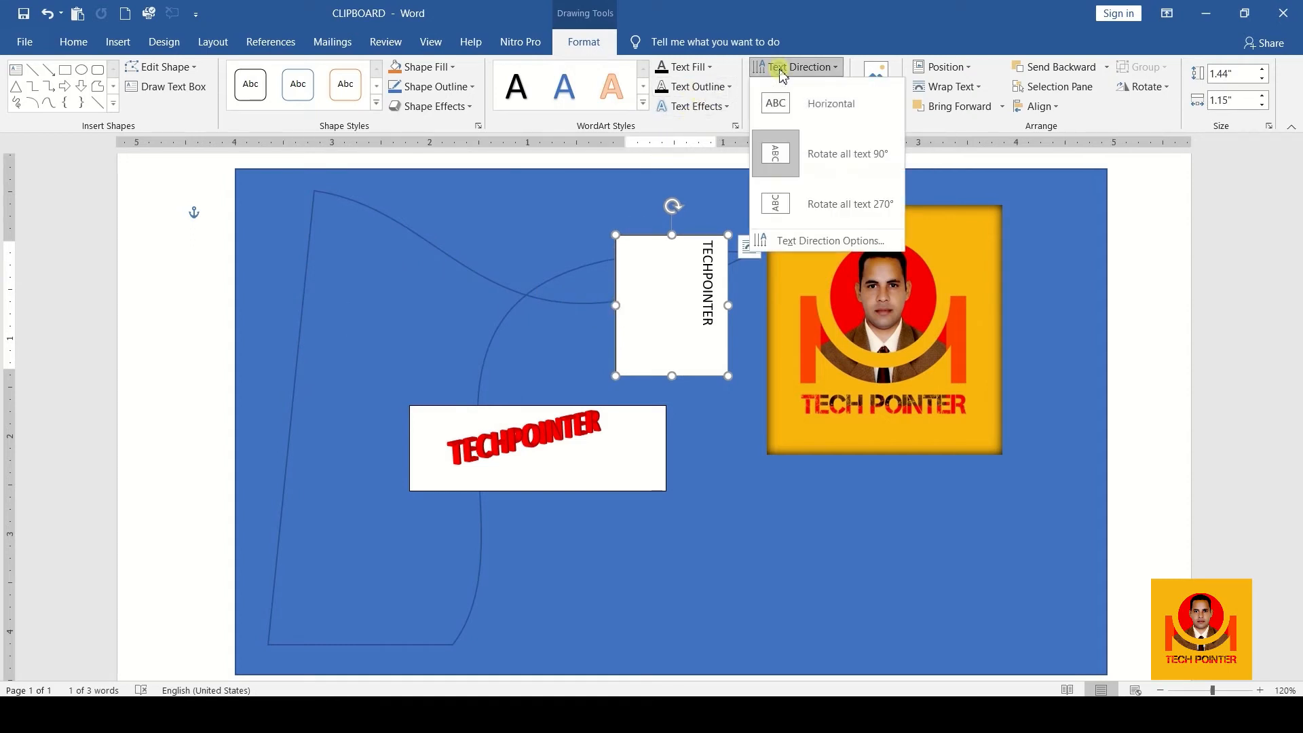
click(810, 219)
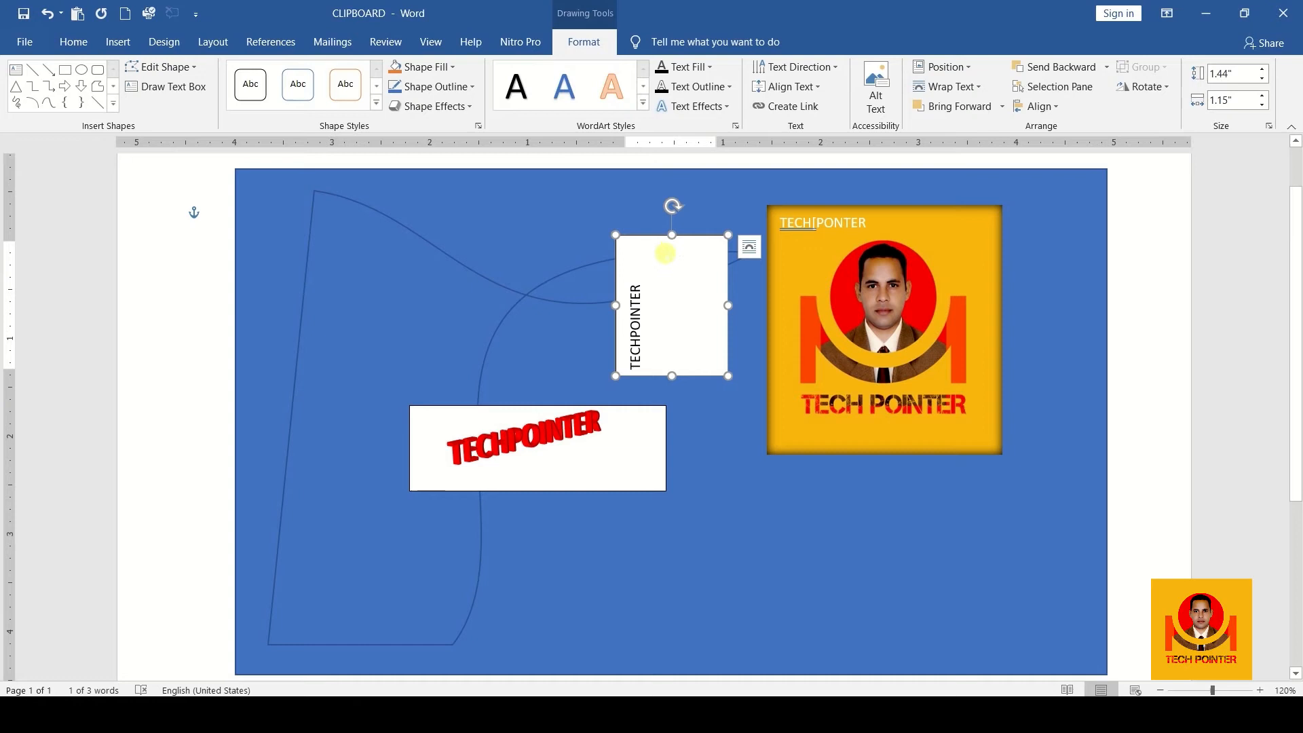
drag(652, 234, 287, 223)
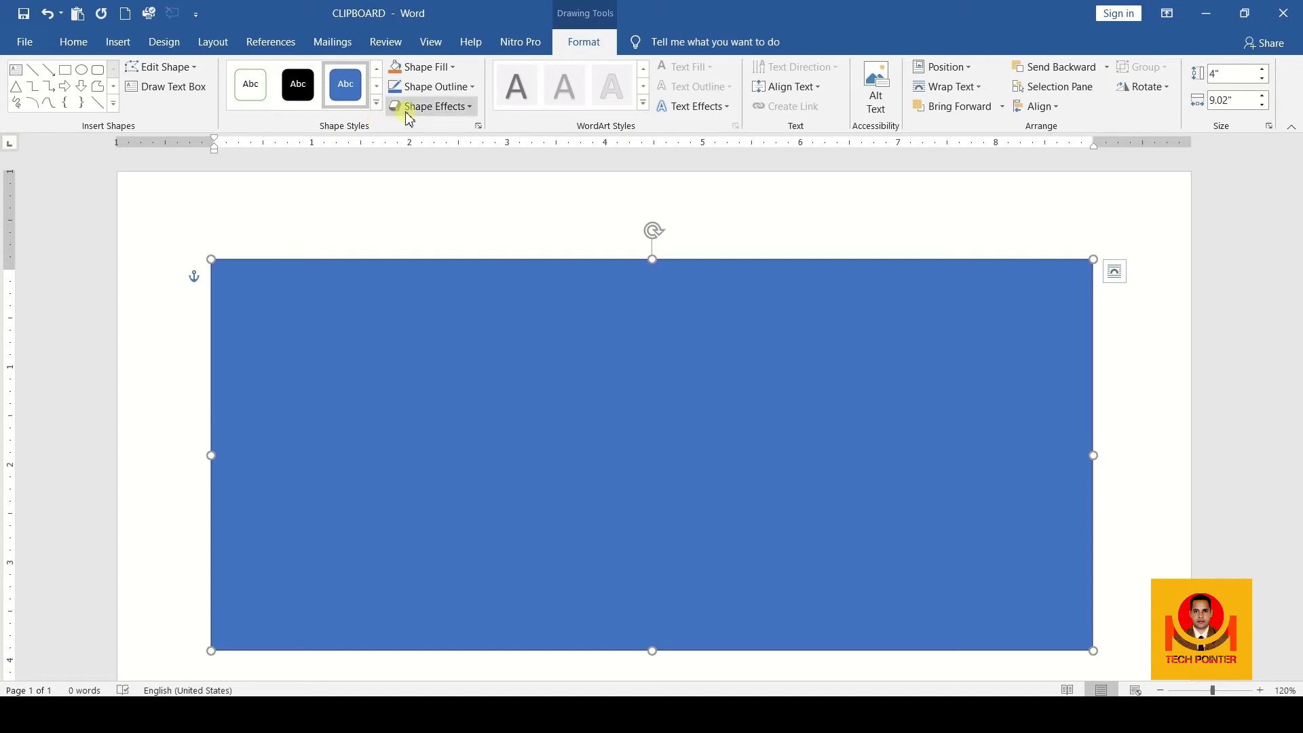
- Remove the large blue rectangle's fill and set its outline weight to 4½ pt
click(432, 67)
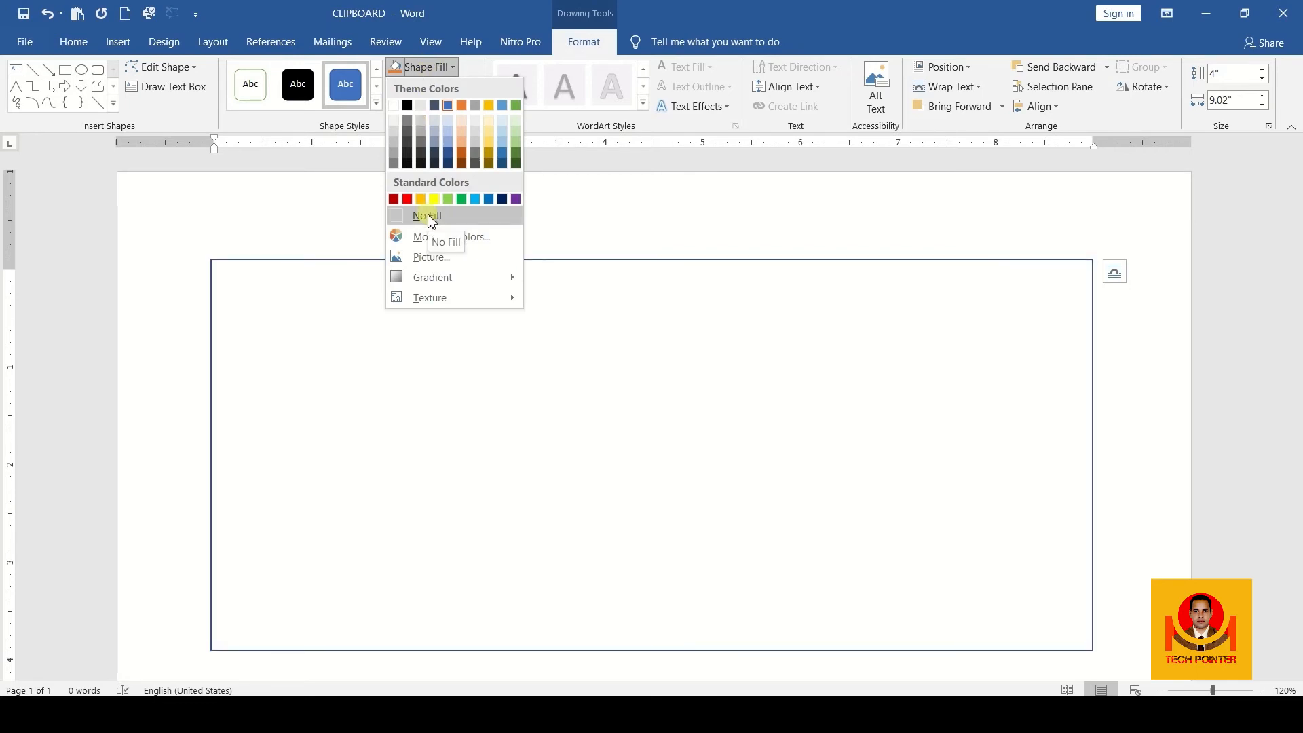
click(428, 216)
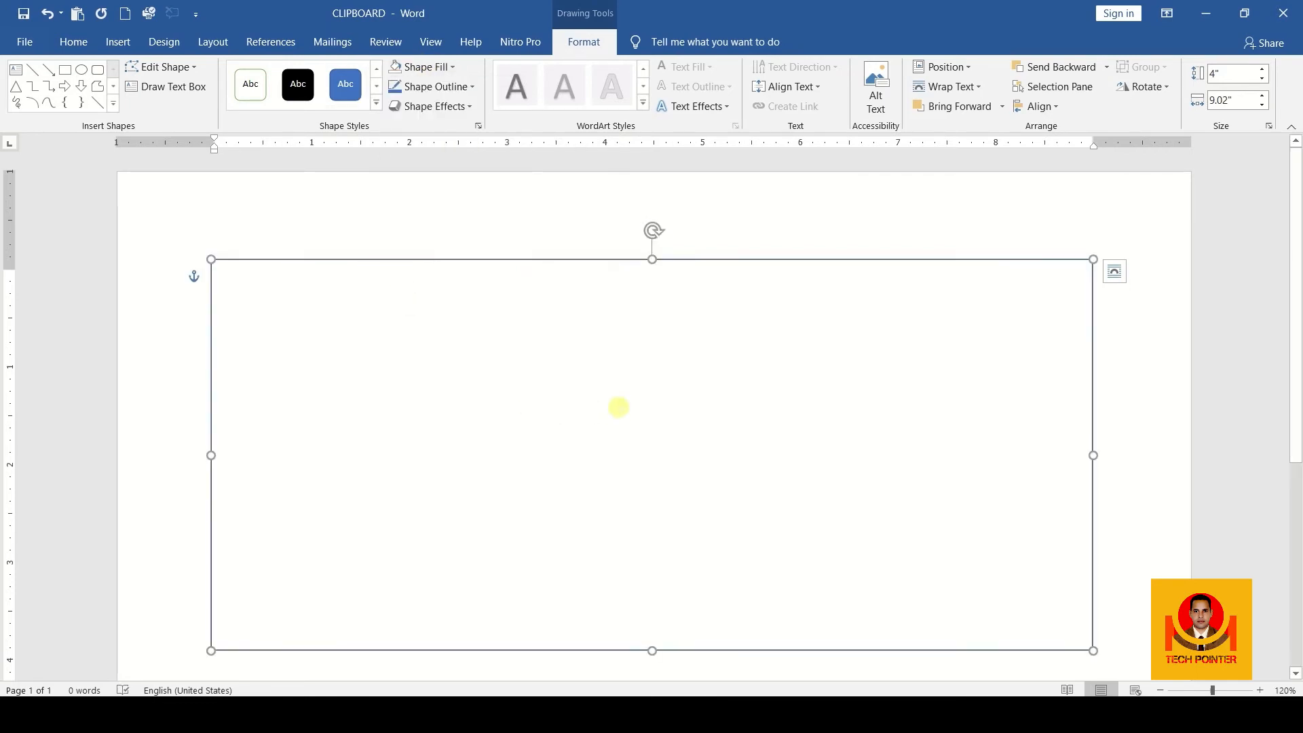
click(448, 86)
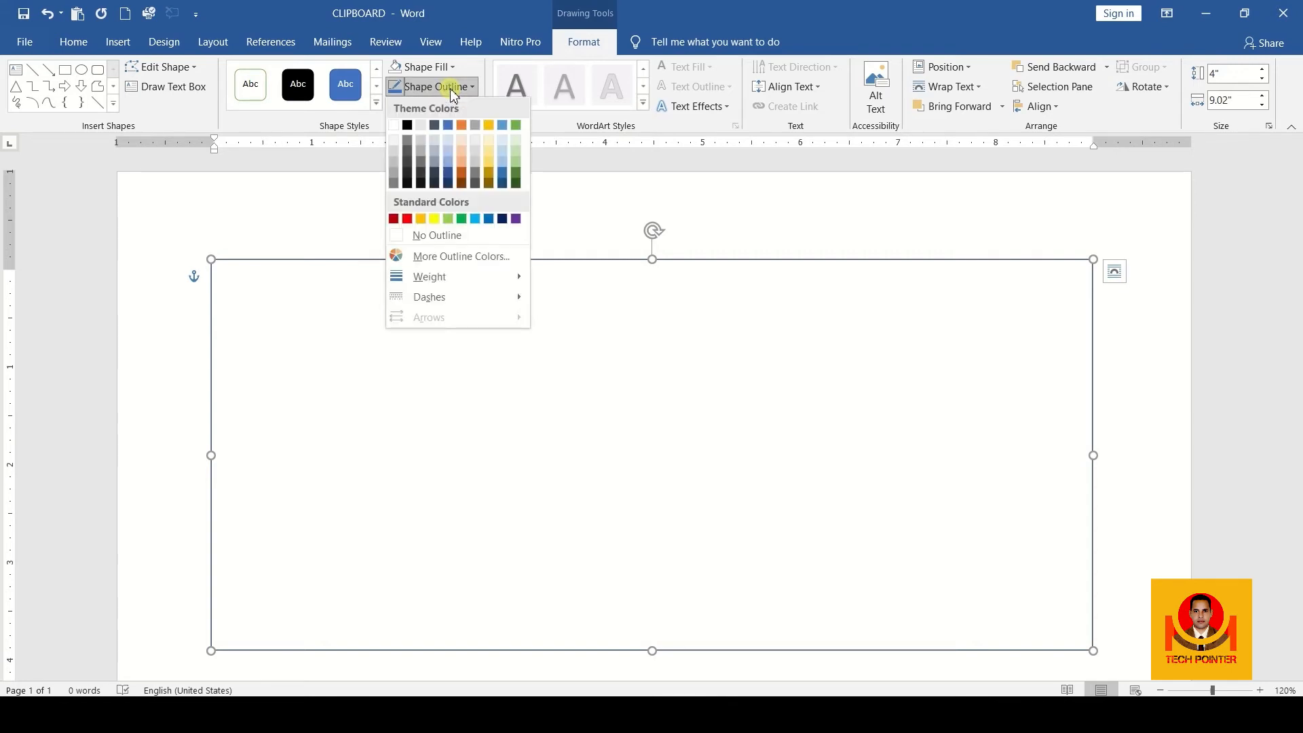
mouse_move(450, 283)
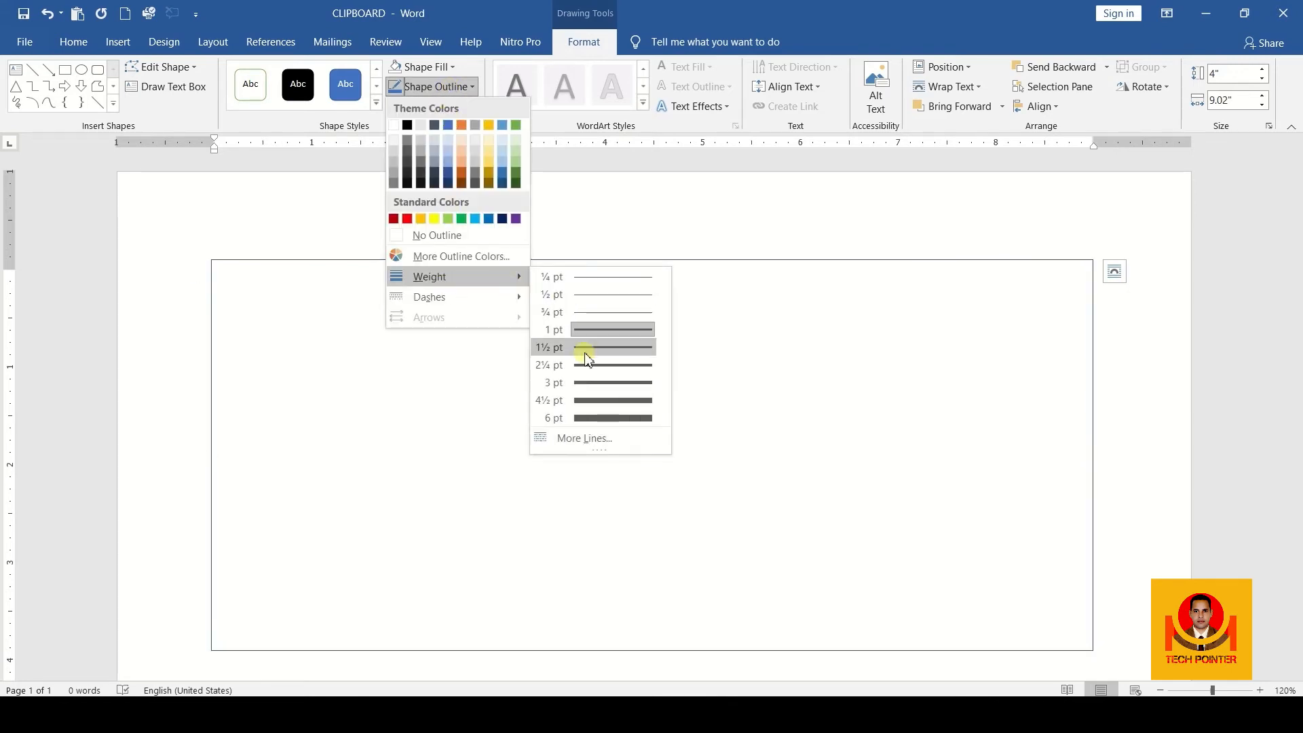
click(601, 402)
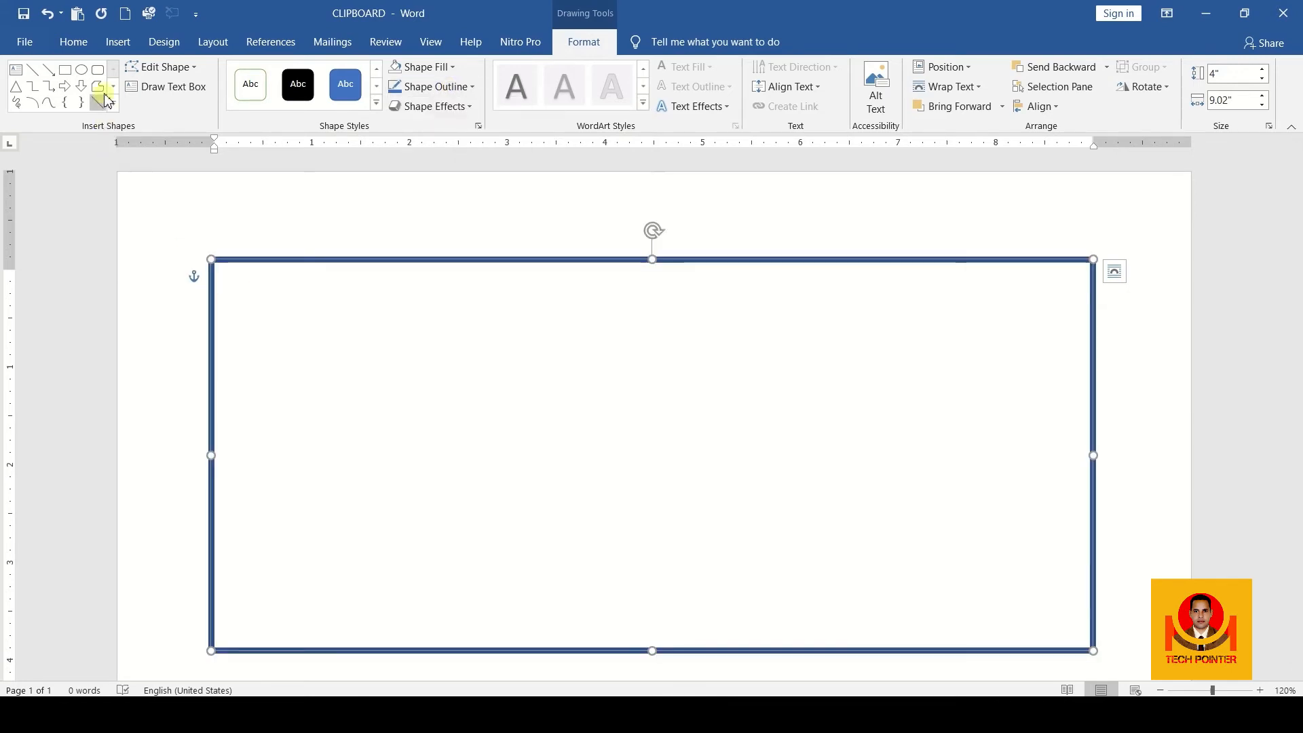
- Draw a rounded rectangle about 8.46 by 3.6 inches inside the thick-outlined rectangle
click(99, 71)
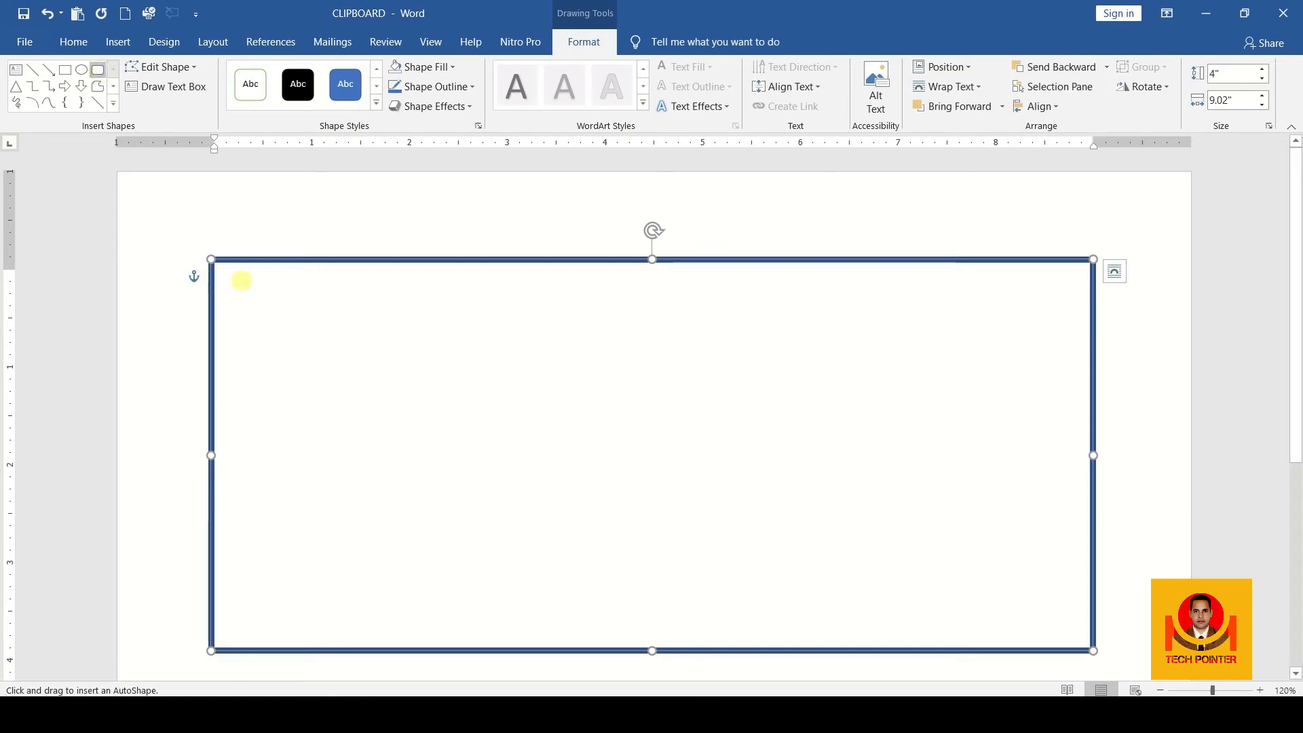
drag(242, 280, 1075, 634)
- Draw a small rounded rectangle about 1.46 by 0.83 inches in the big one's upper-right area and fill it red
click(112, 103)
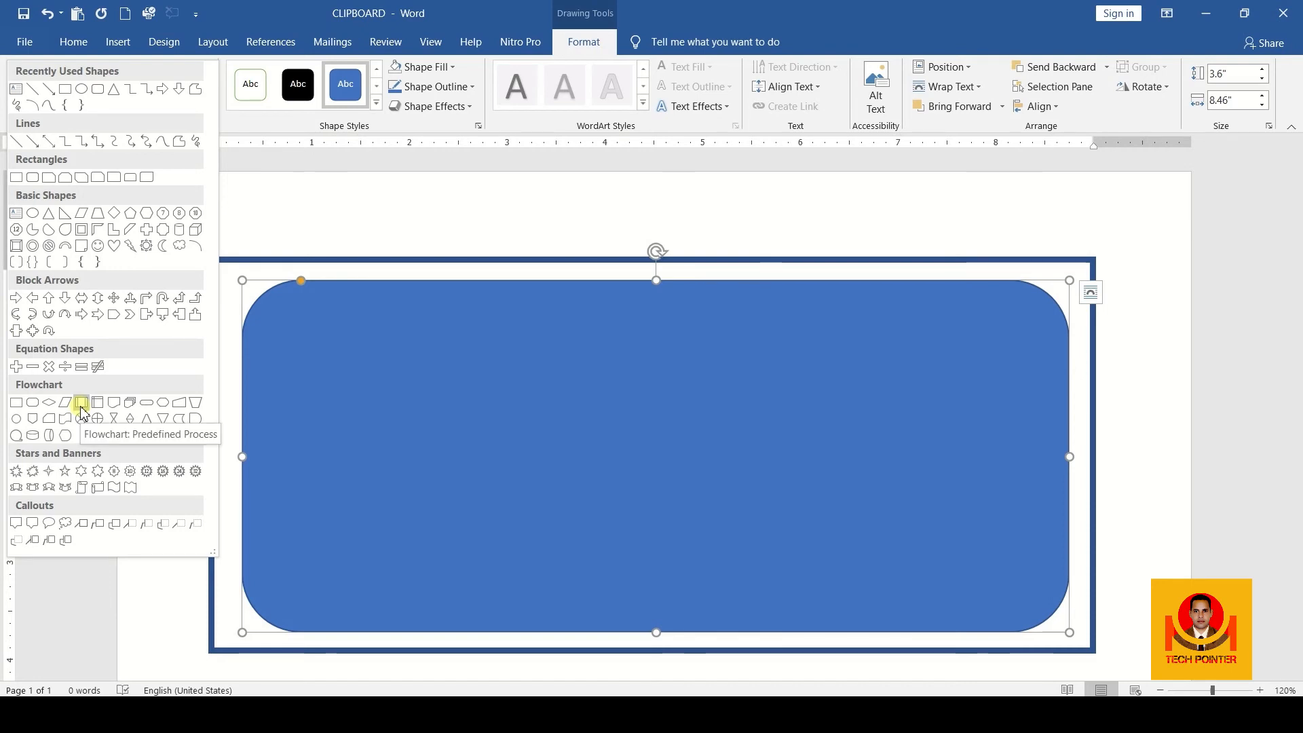
click(97, 88)
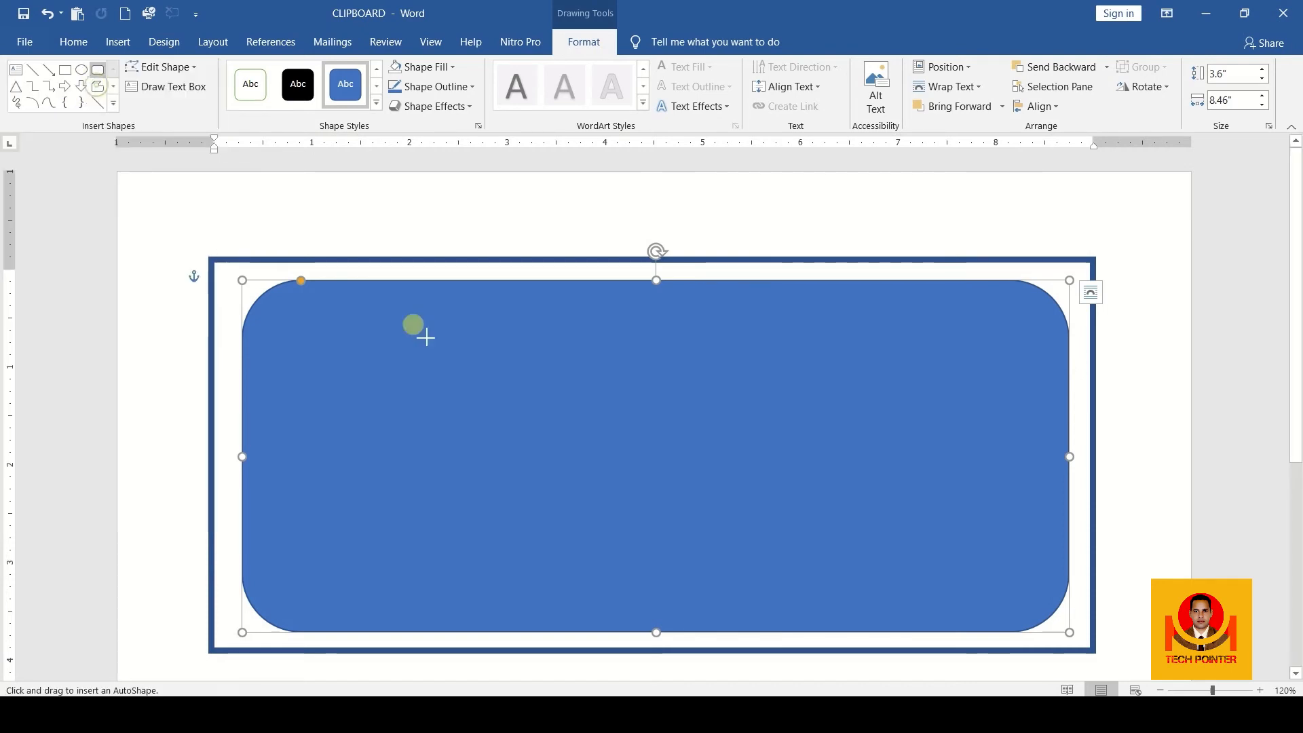
drag(883, 326, 1025, 407)
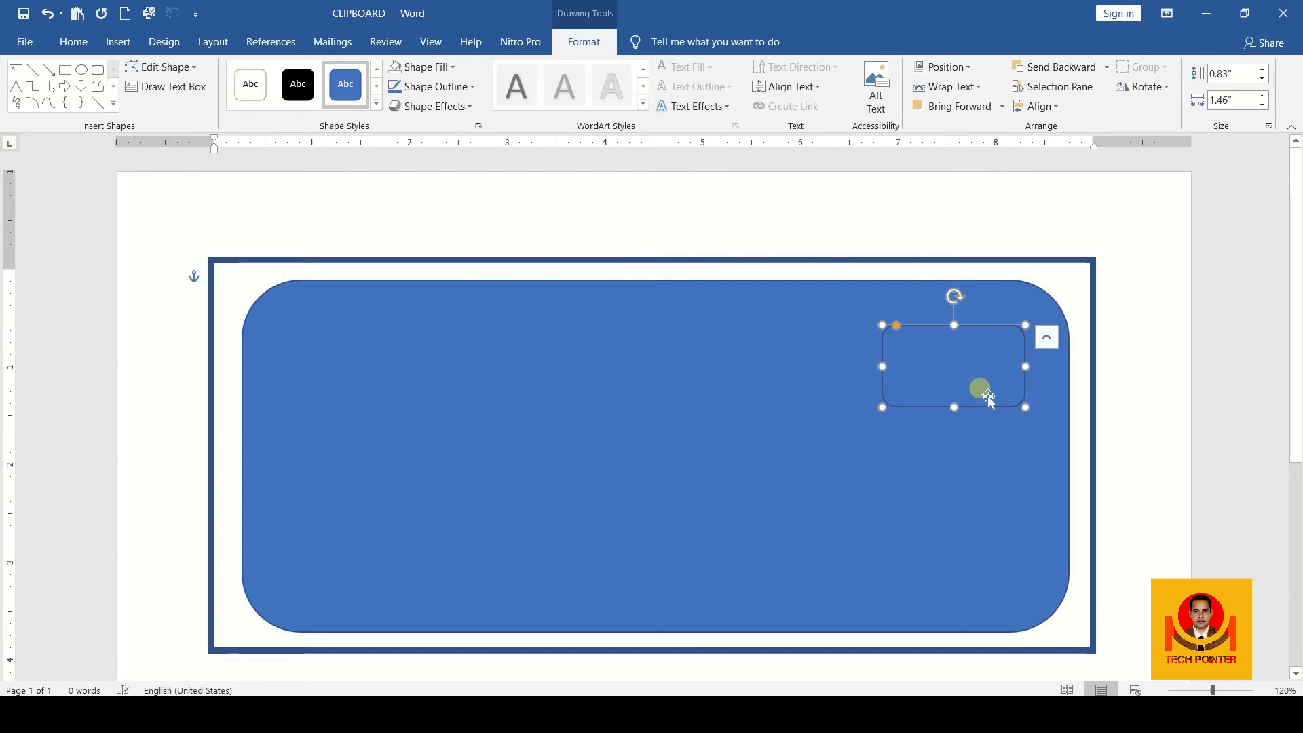
click(452, 68)
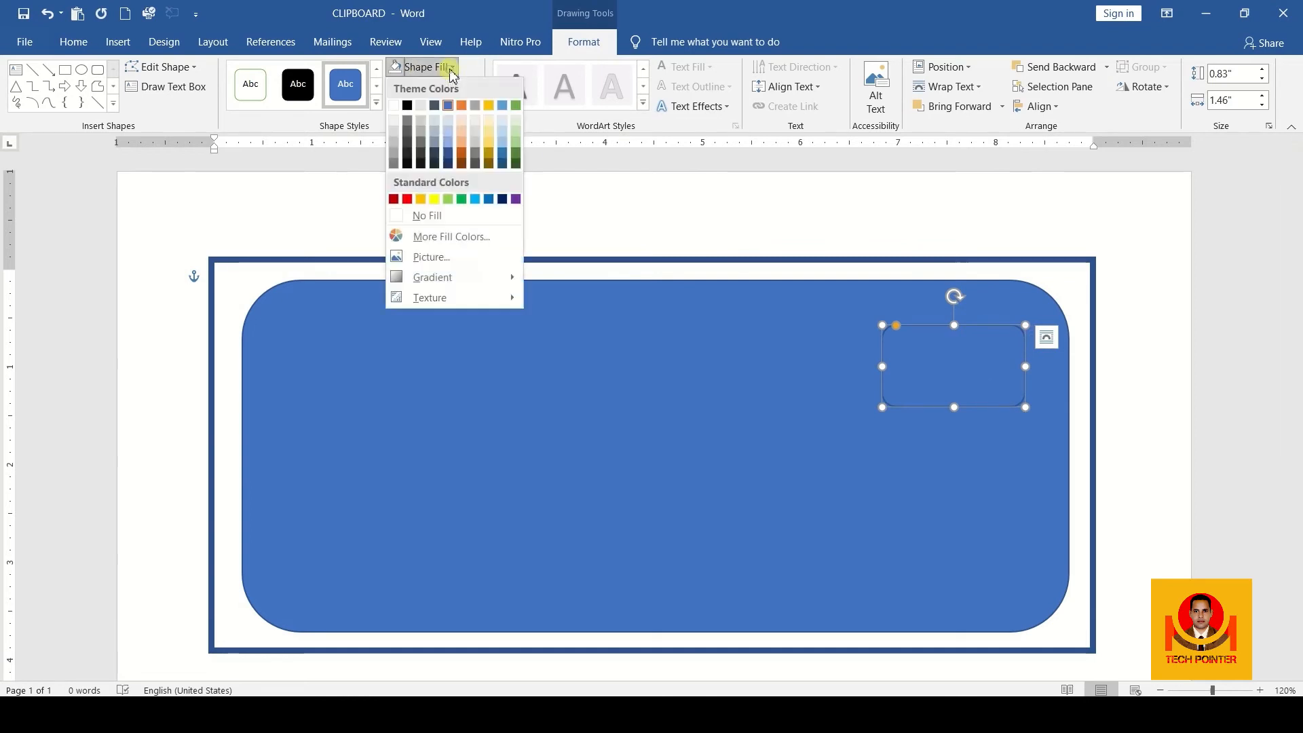
click(394, 199)
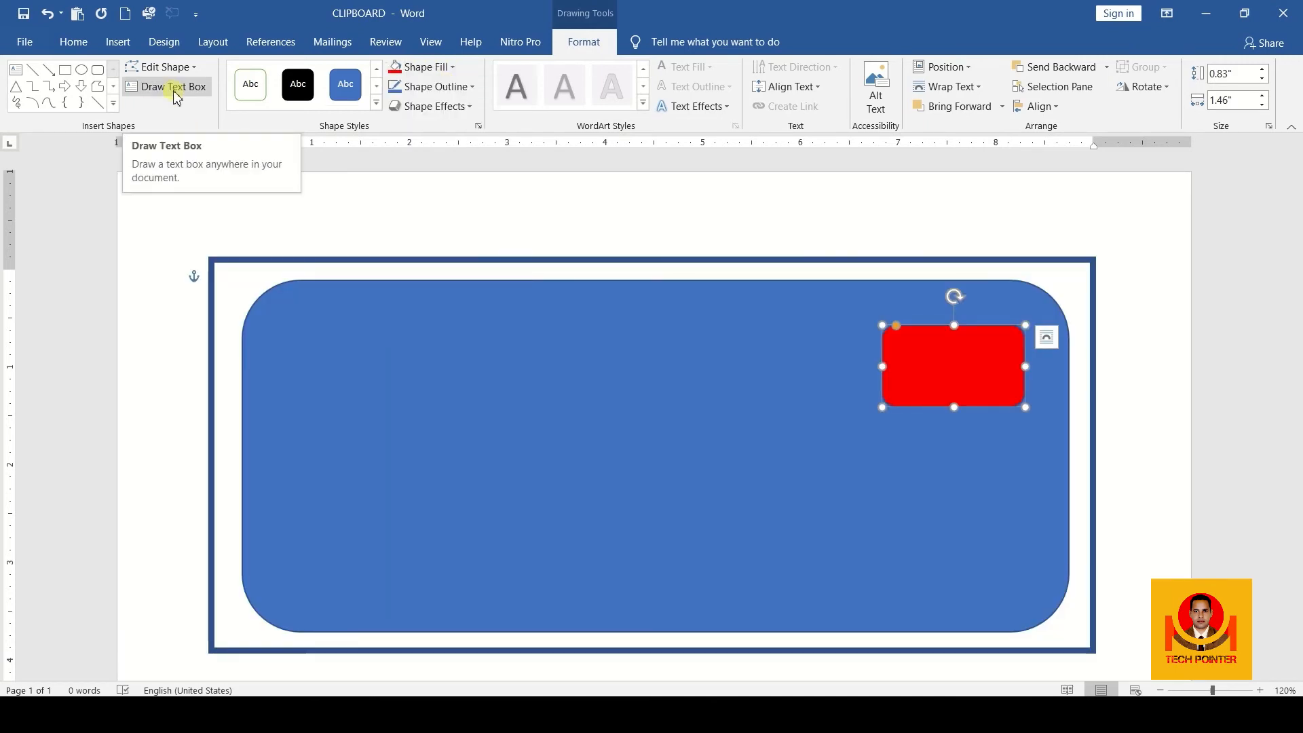
- Draw a text box about 1.15 by 0.45 inches inside the red rounded rectangle and enter "PH.HUT"
click(174, 87)
drag(901, 343, 996, 393)
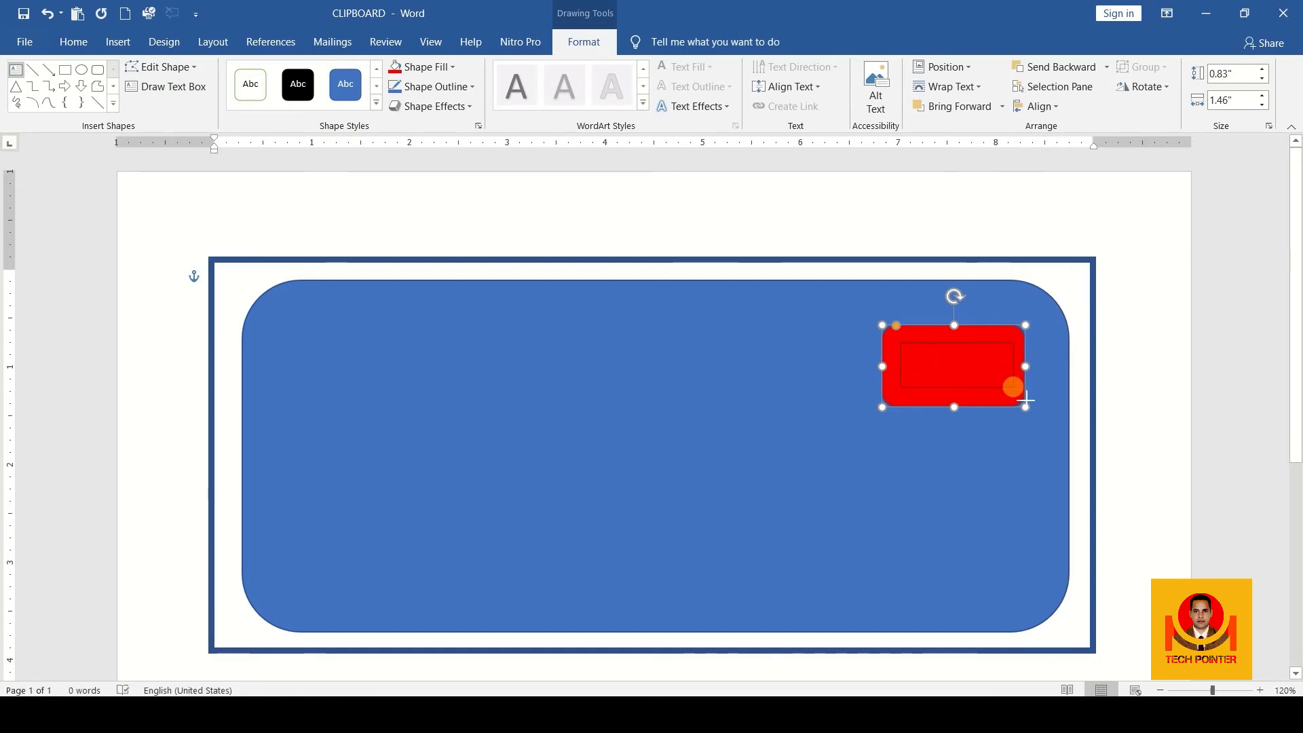
click(1009, 383)
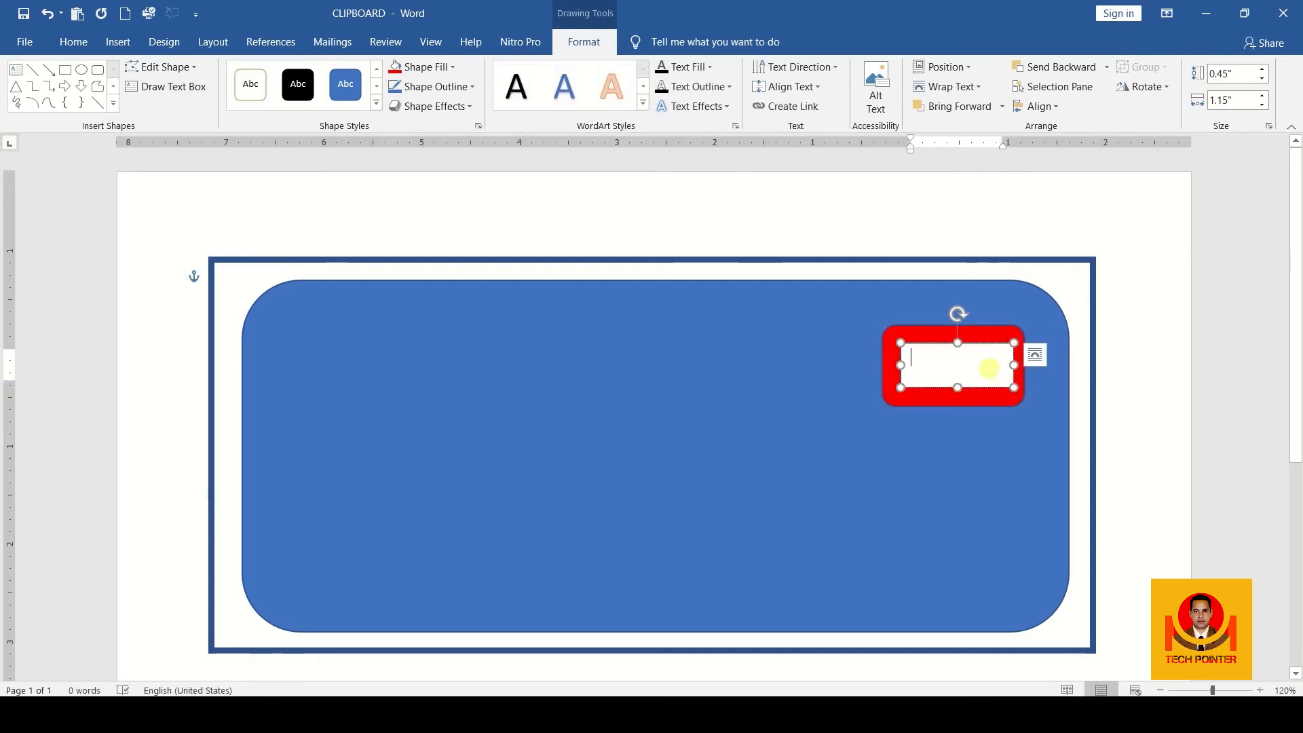
text(P)
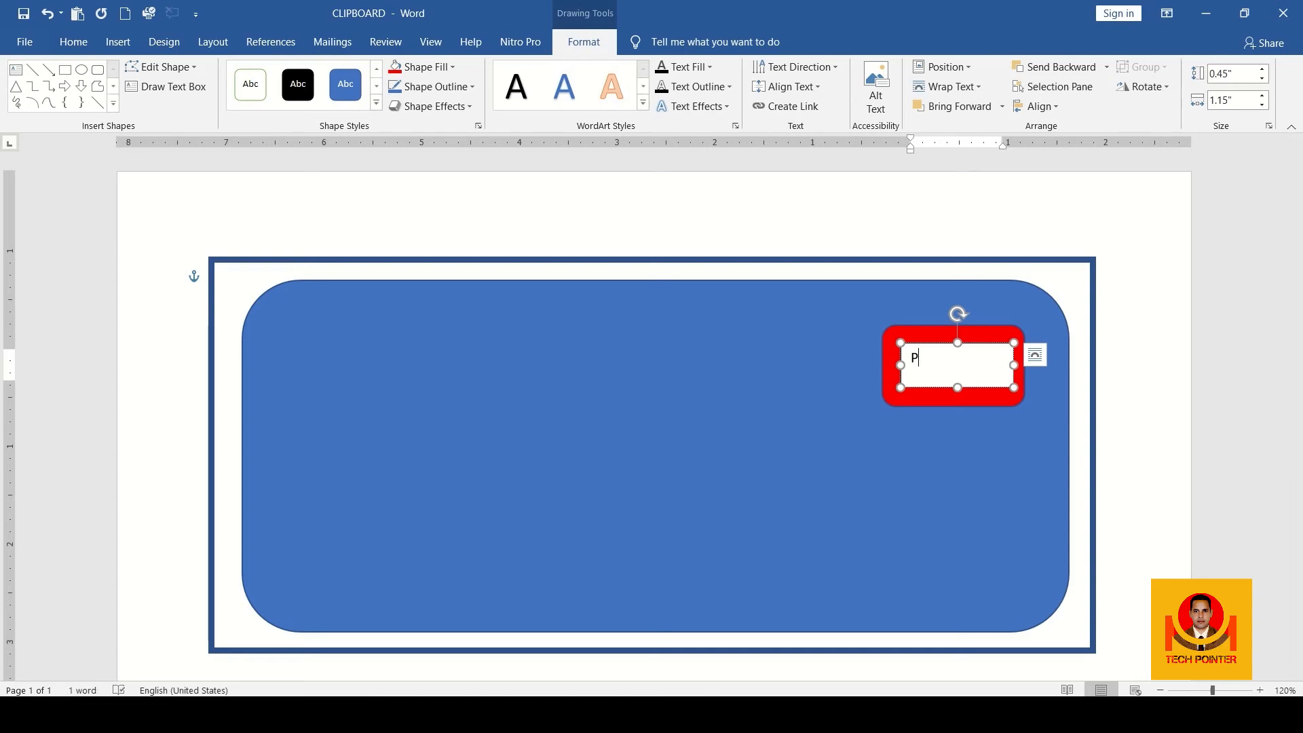
text(H.HUT)
click(1042, 431)
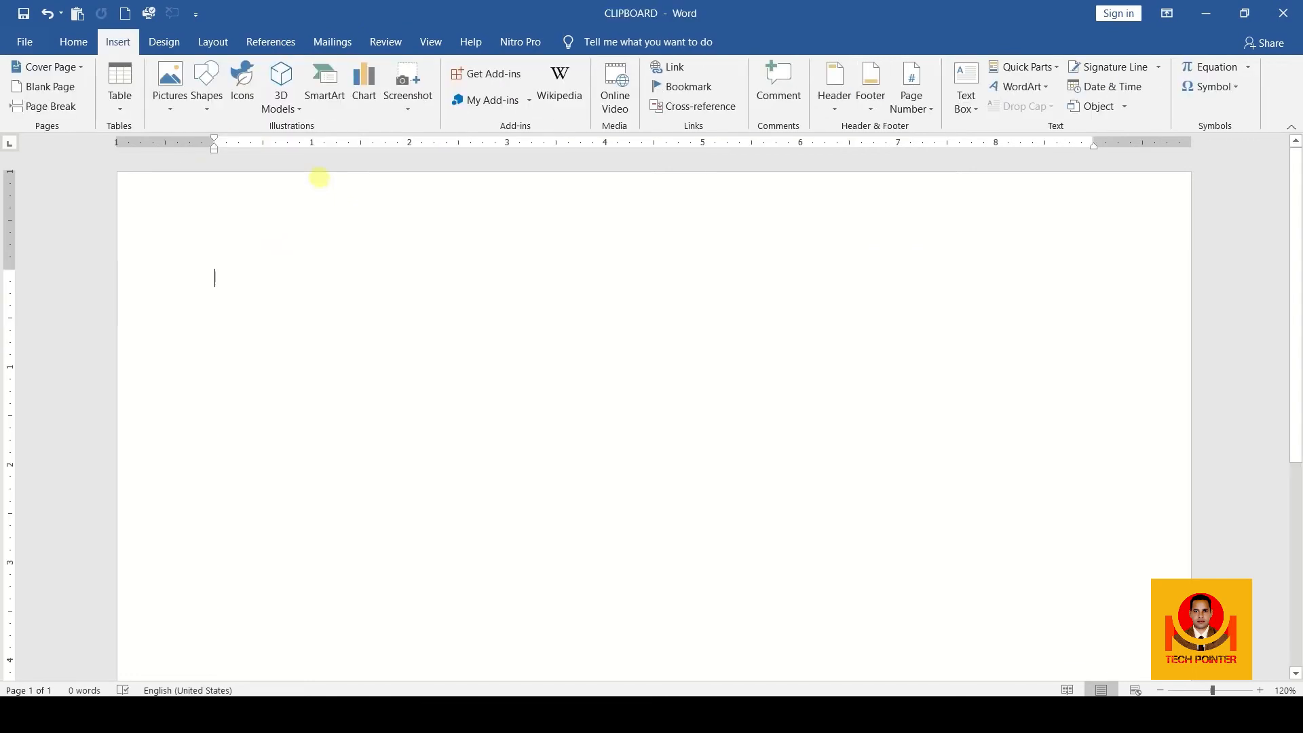
- Browse the icon collection and insert the lungs icon from the Body parts category
click(246, 87)
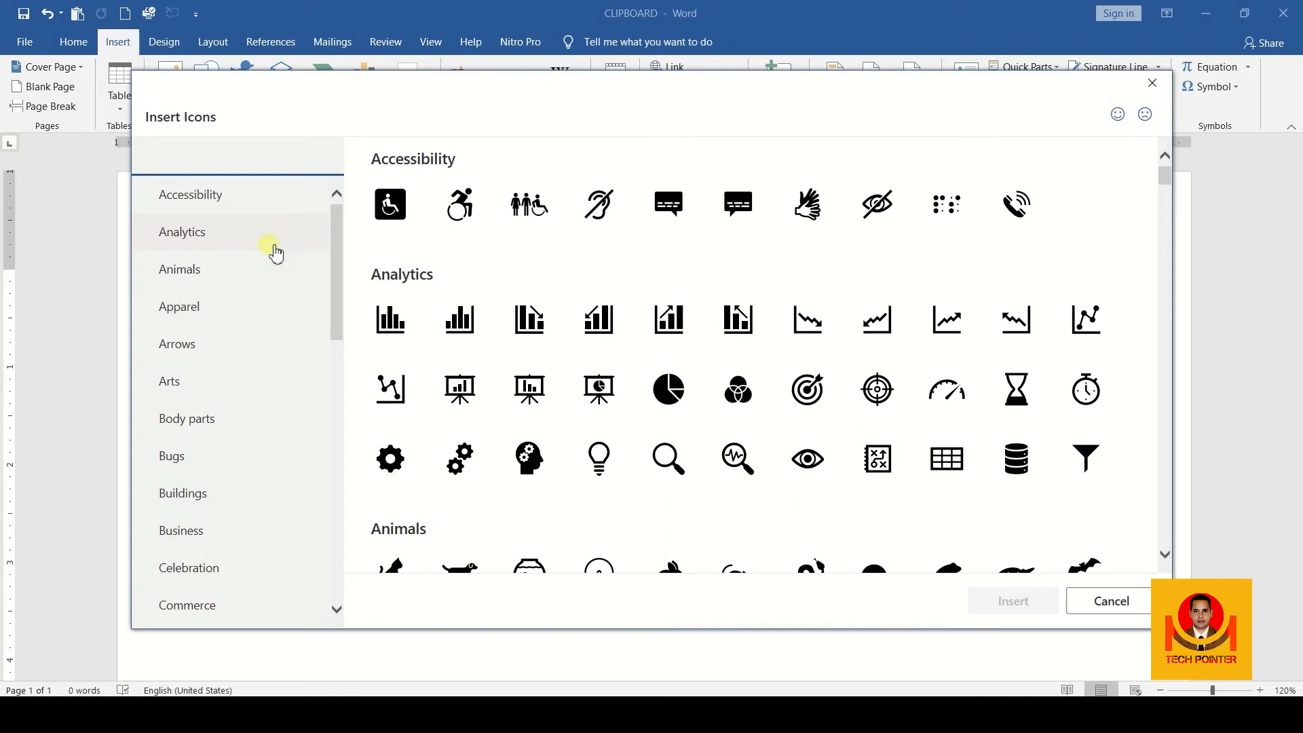
click(264, 399)
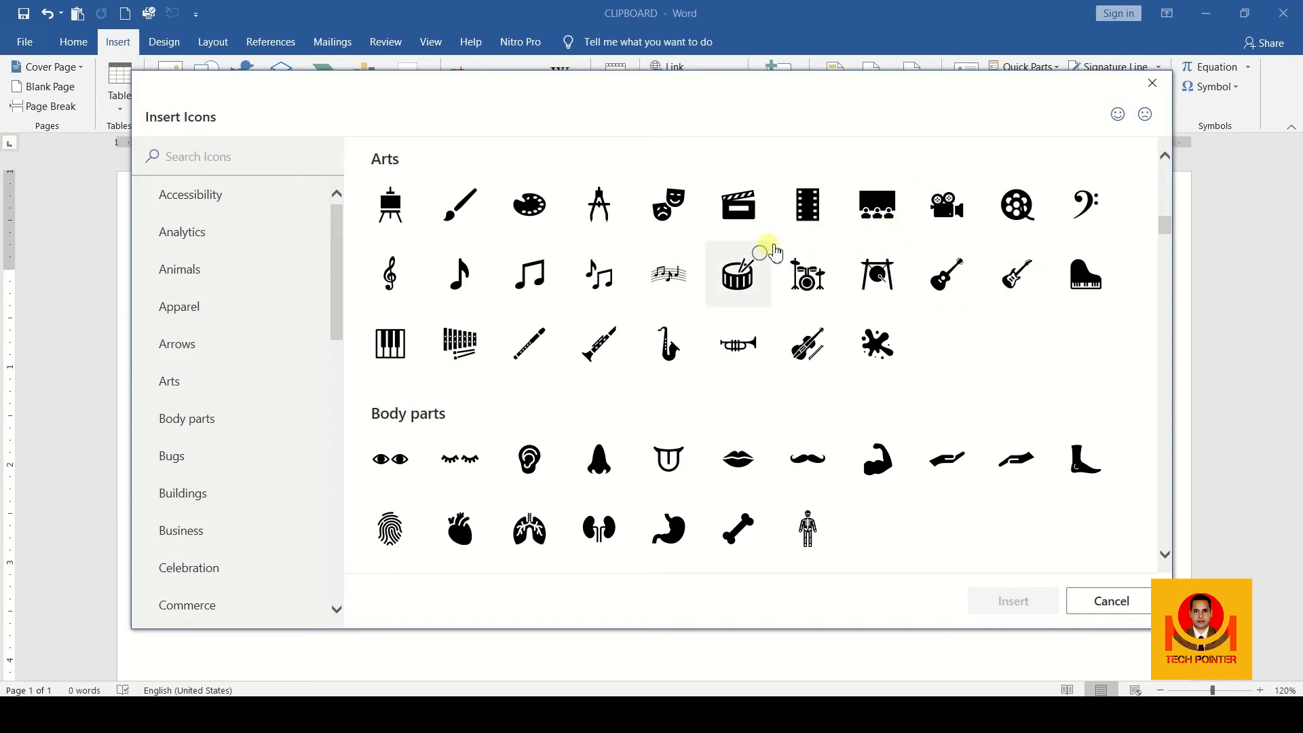
scroll(781, 258, up, 5)
scroll(791, 267, up, 3)
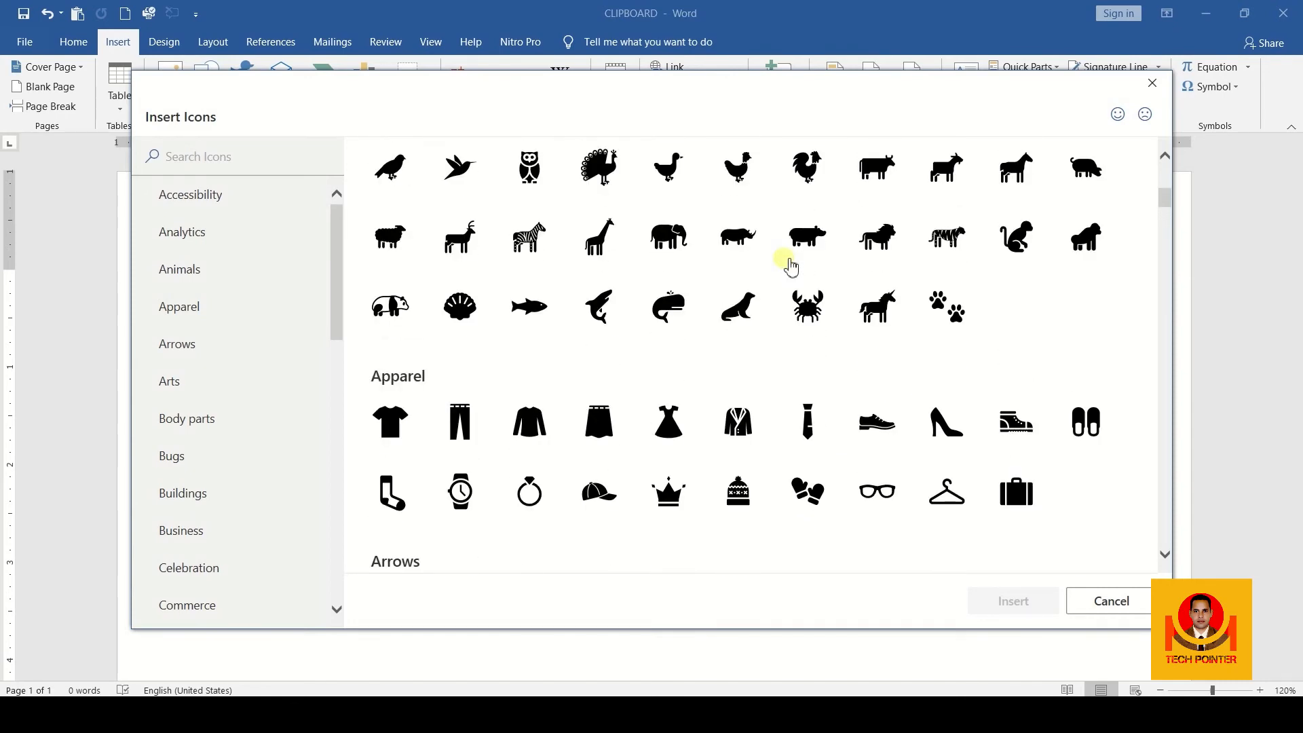
scroll(791, 267, up, 6)
scroll(791, 267, down, 4)
scroll(791, 266, down, 4)
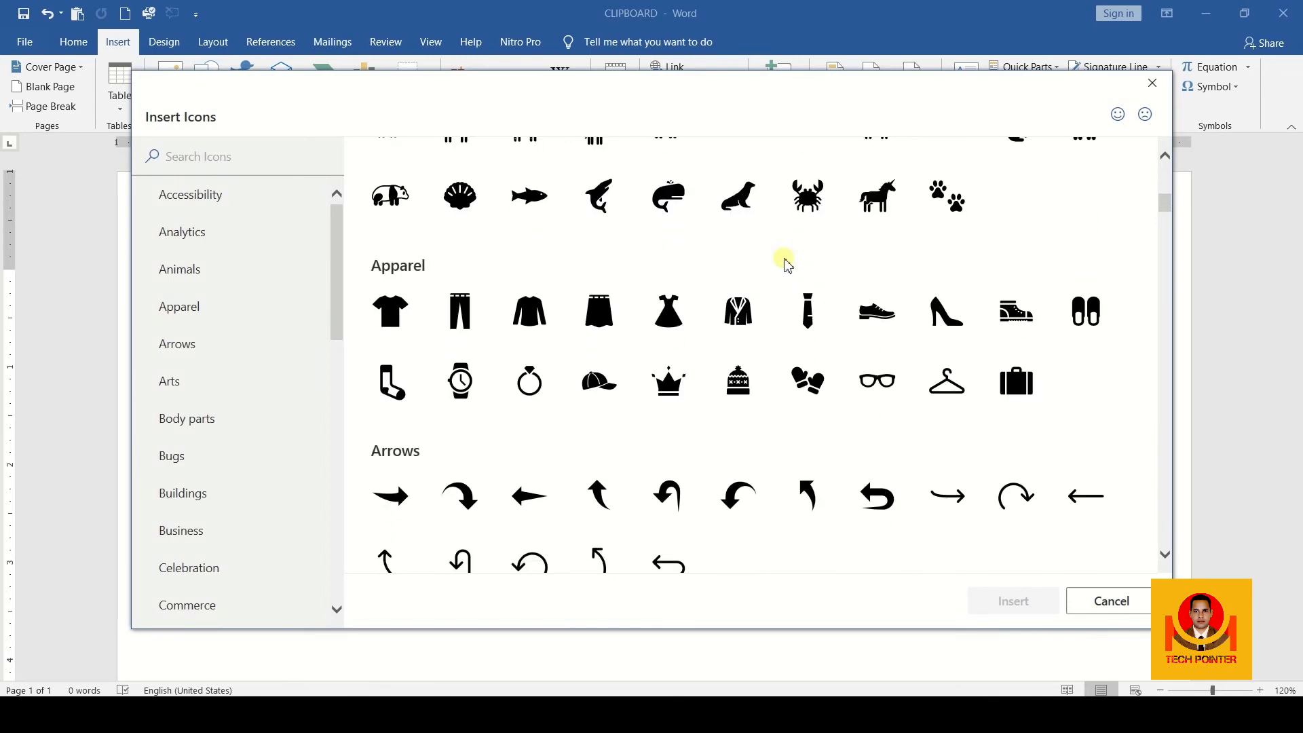
scroll(790, 267, down, 10)
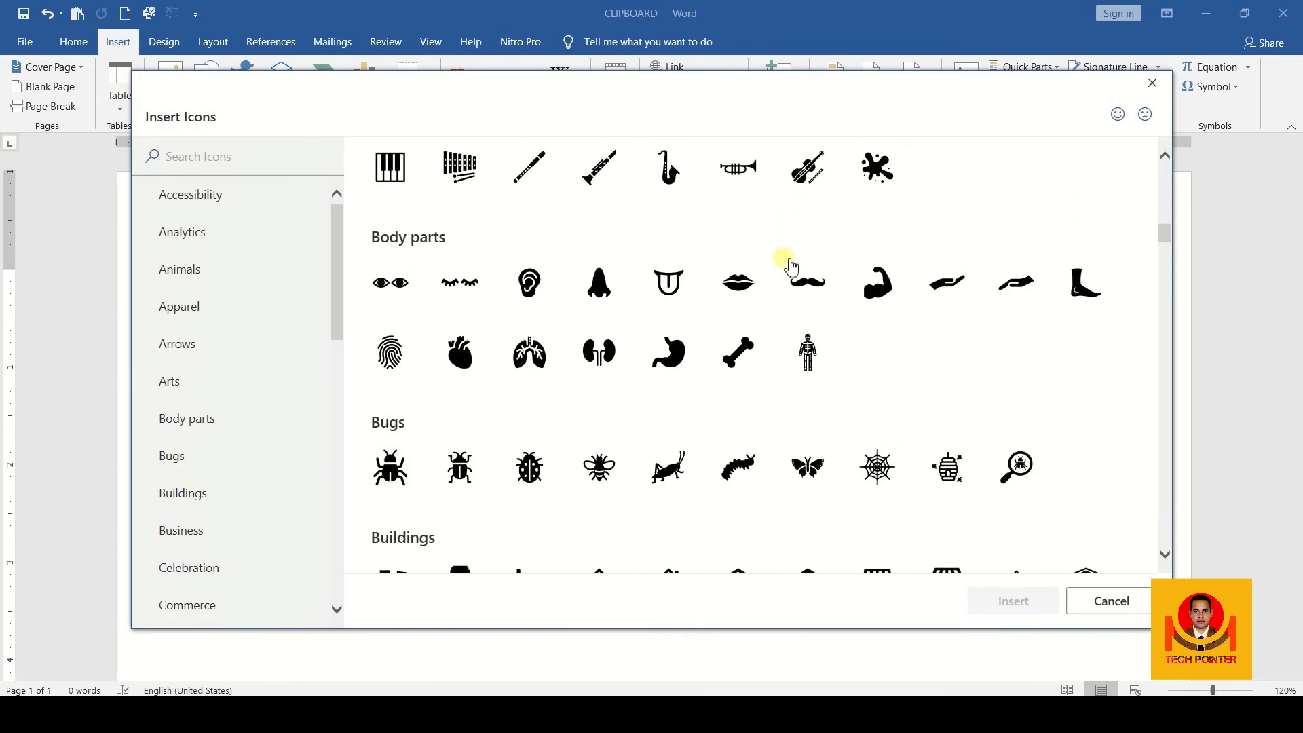
click(543, 366)
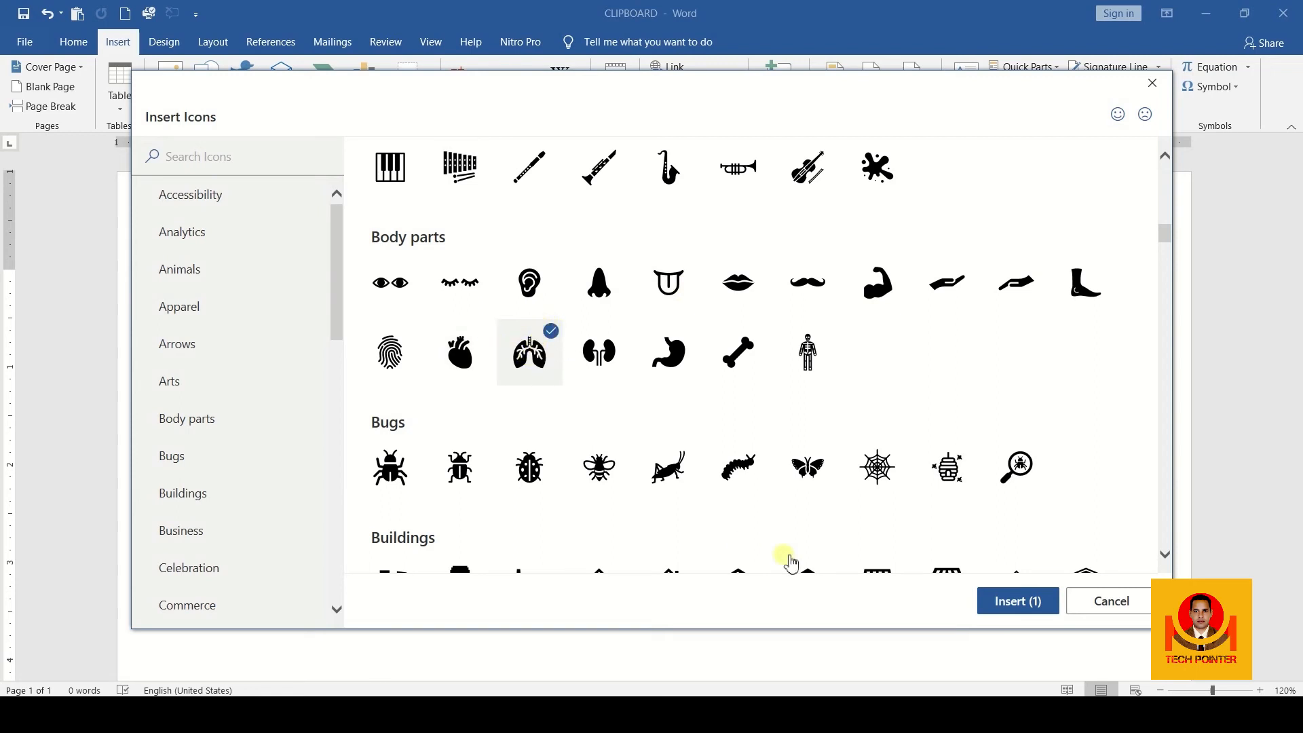
click(992, 604)
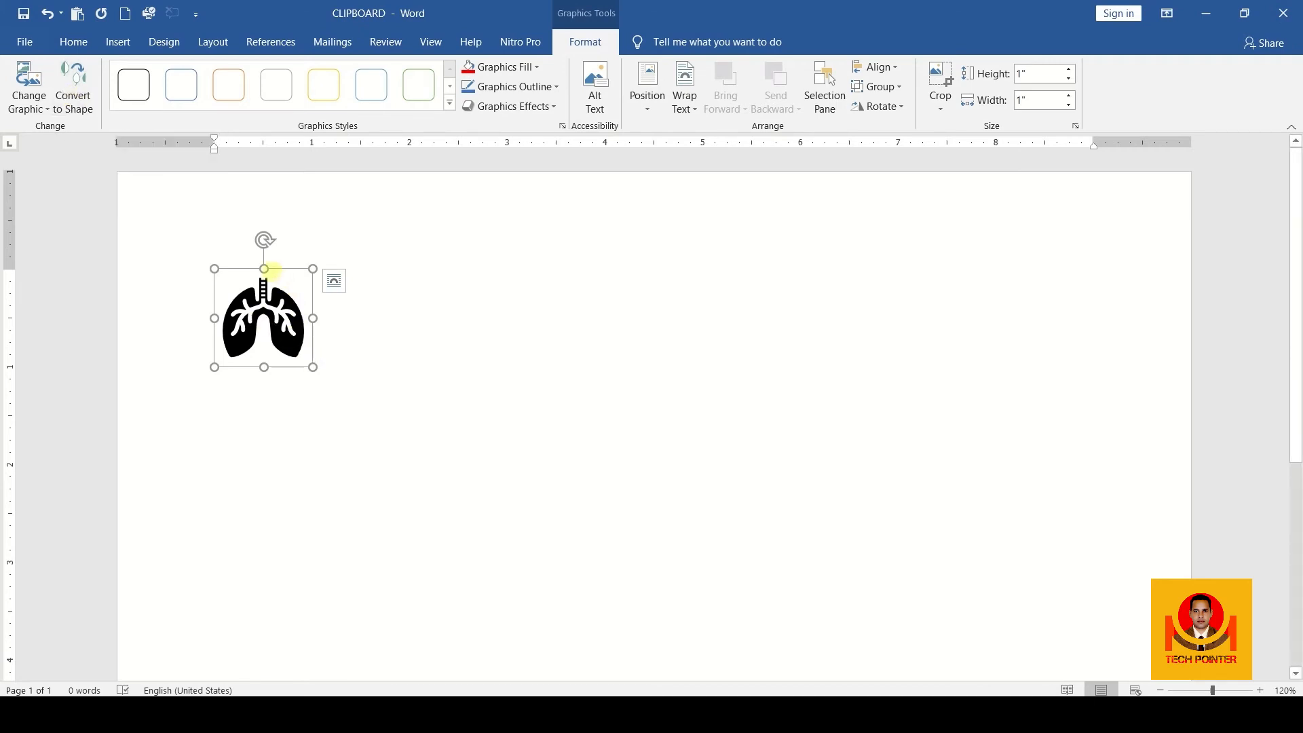
- Enlarge the lungs icon to about 5.65 by 5.65 inches and convert it to a shape
drag(312, 367, 765, 544)
scroll(707, 498, down, 3)
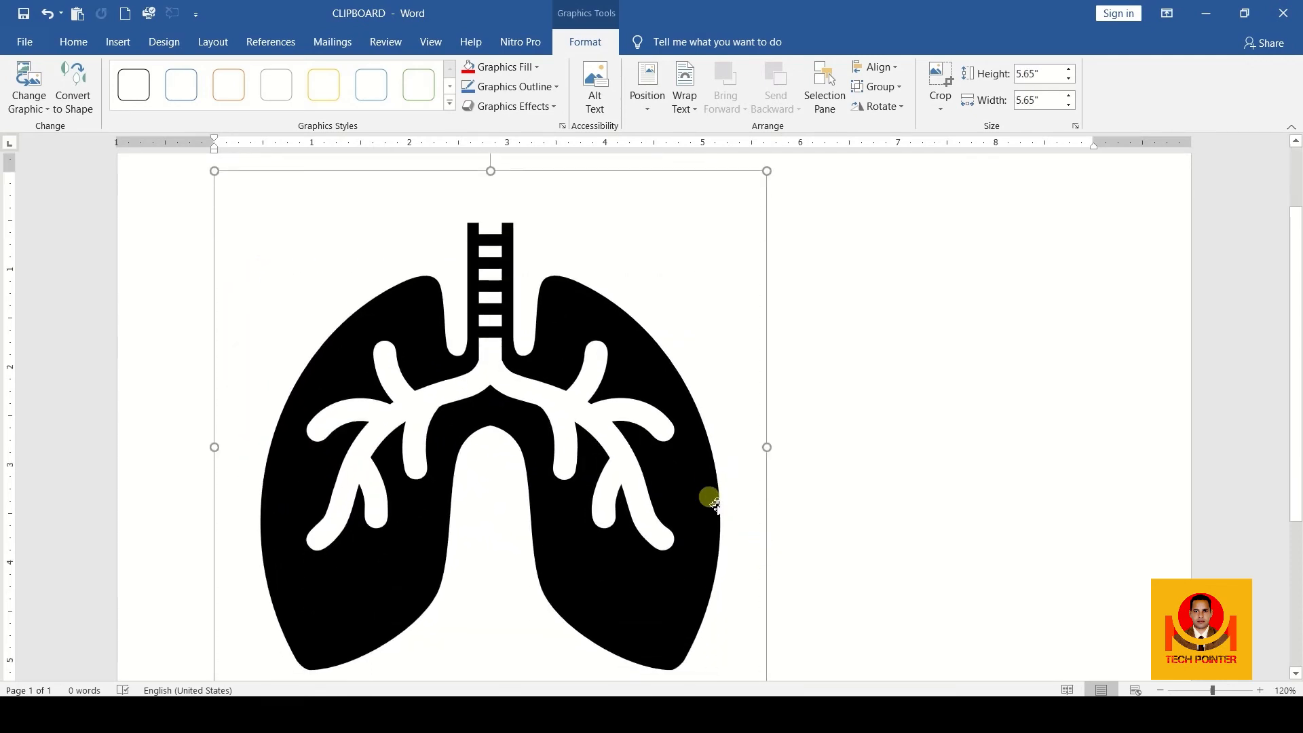
click(555, 397)
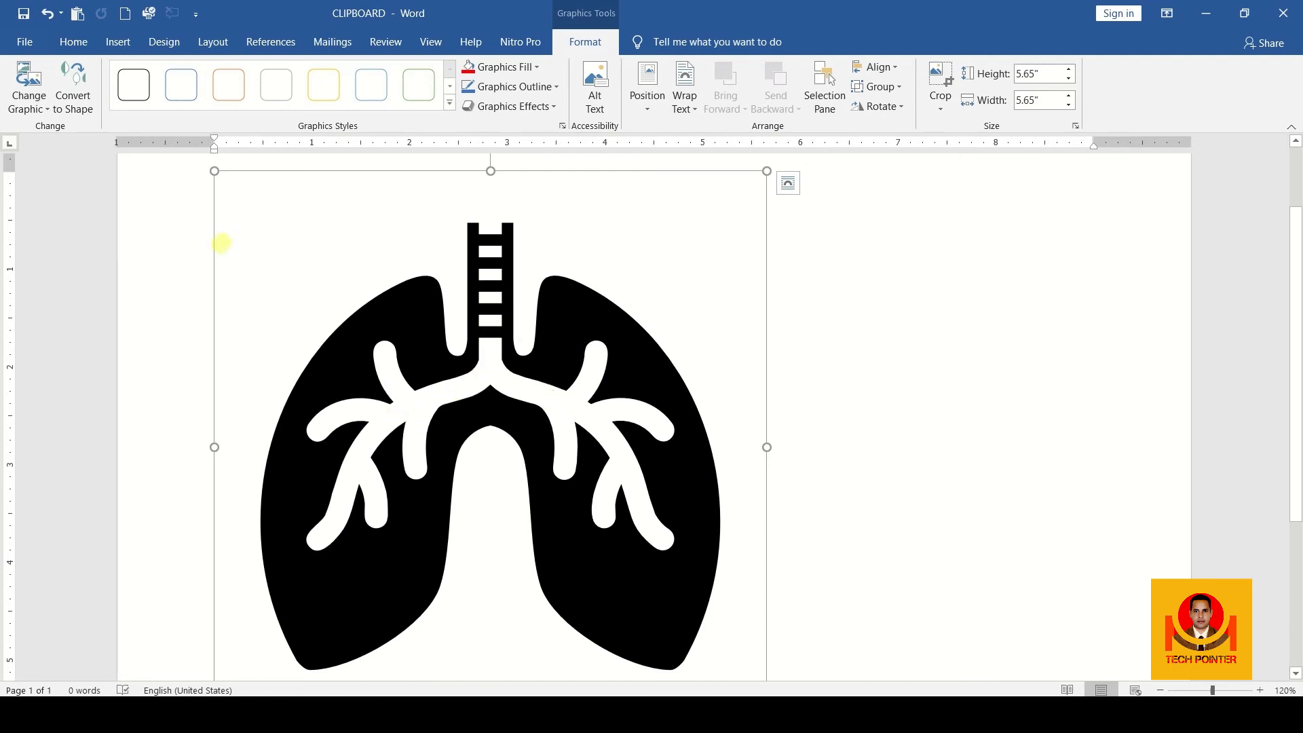
click(86, 101)
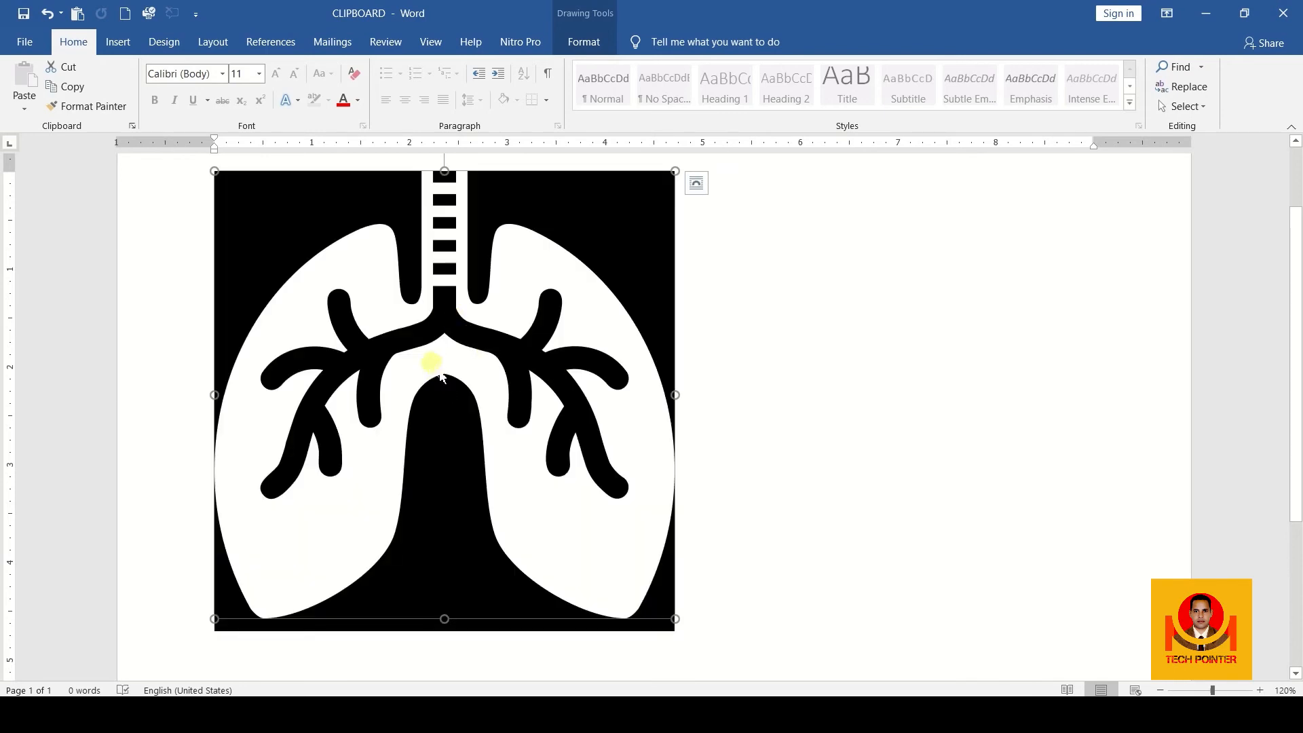
- Delete the converted lungs shape from the page
double_click(444, 341)
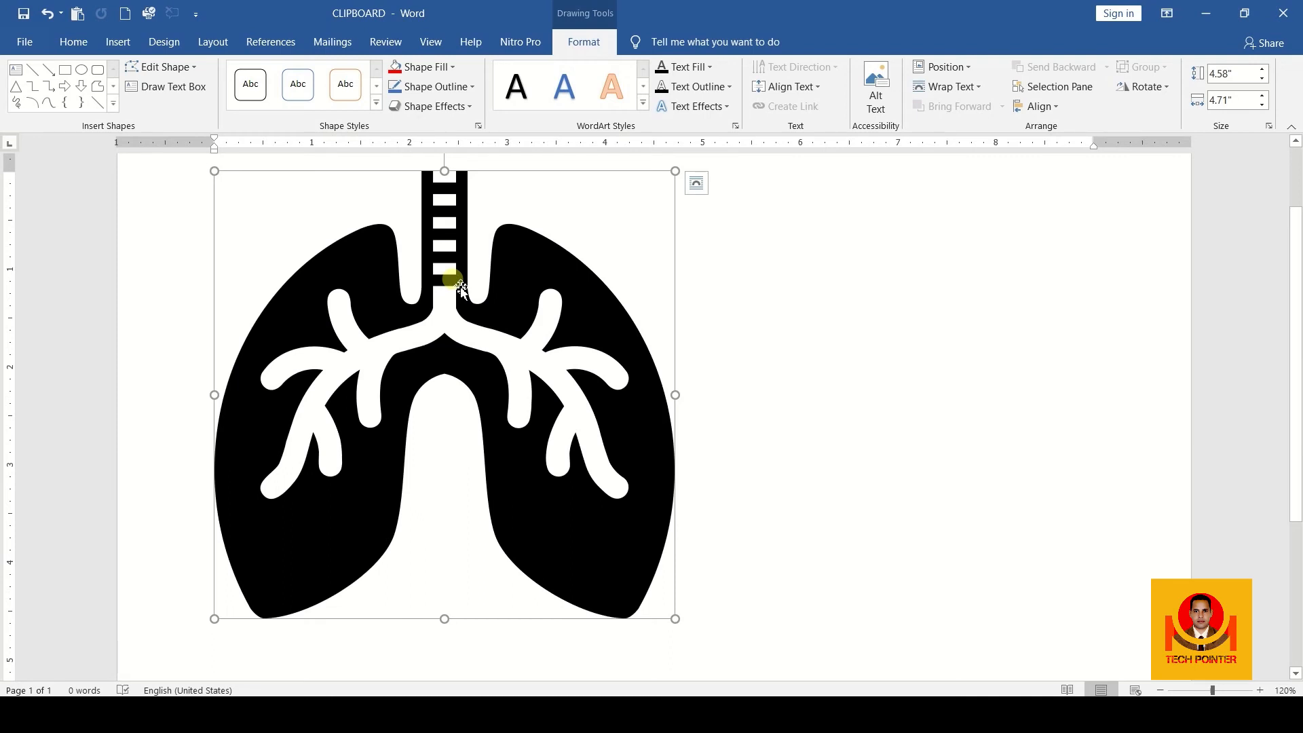
click(528, 356)
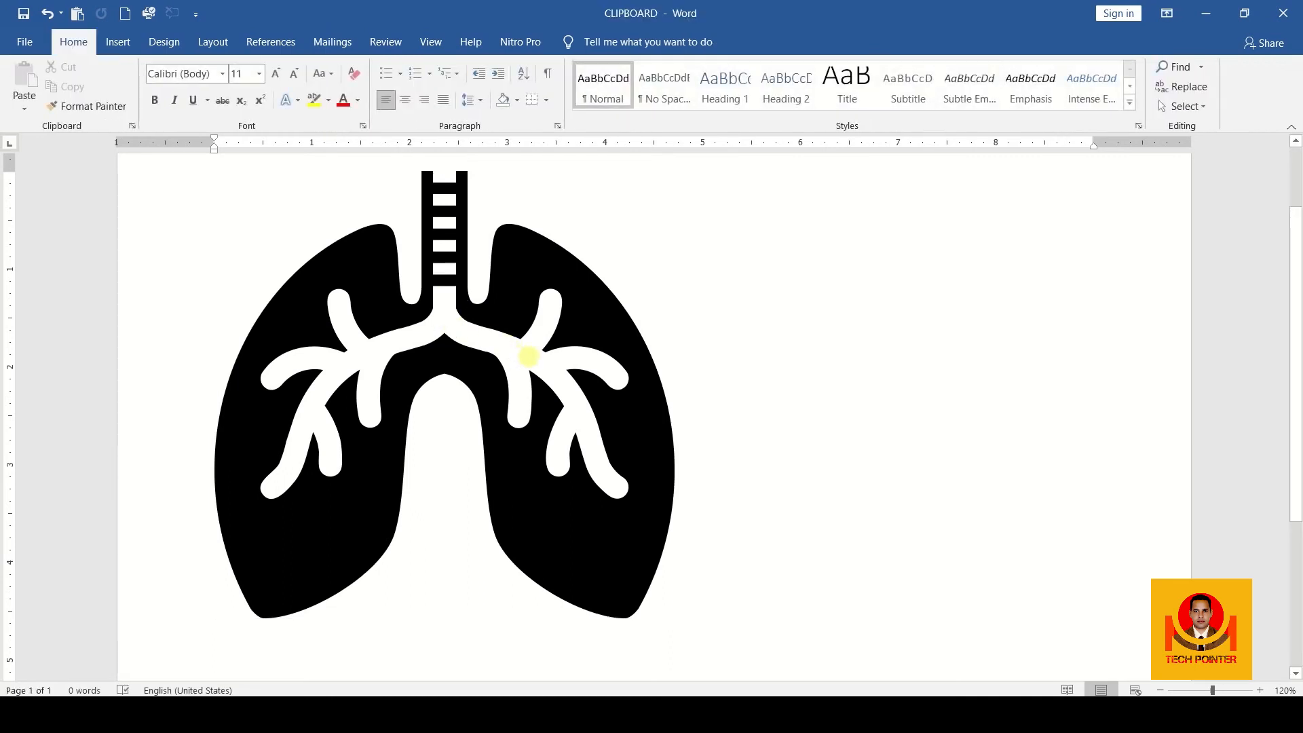
click(528, 357)
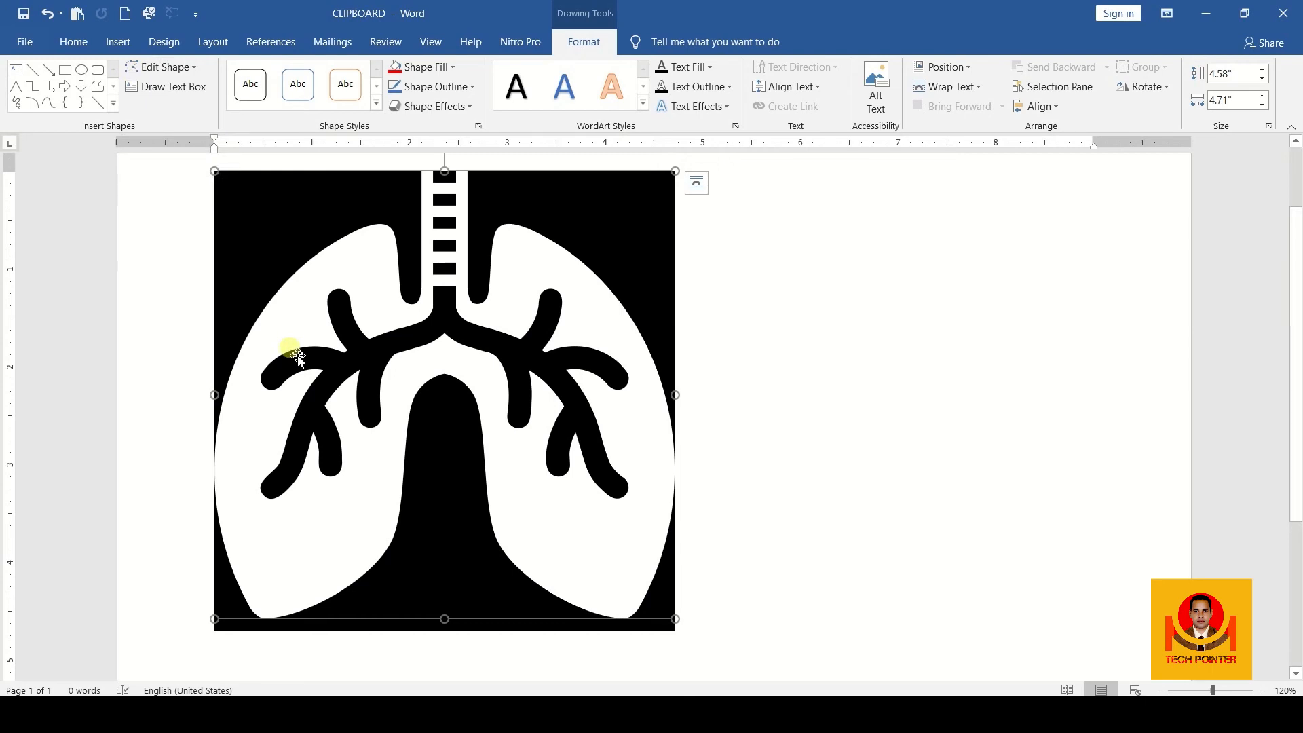
click(118, 44)
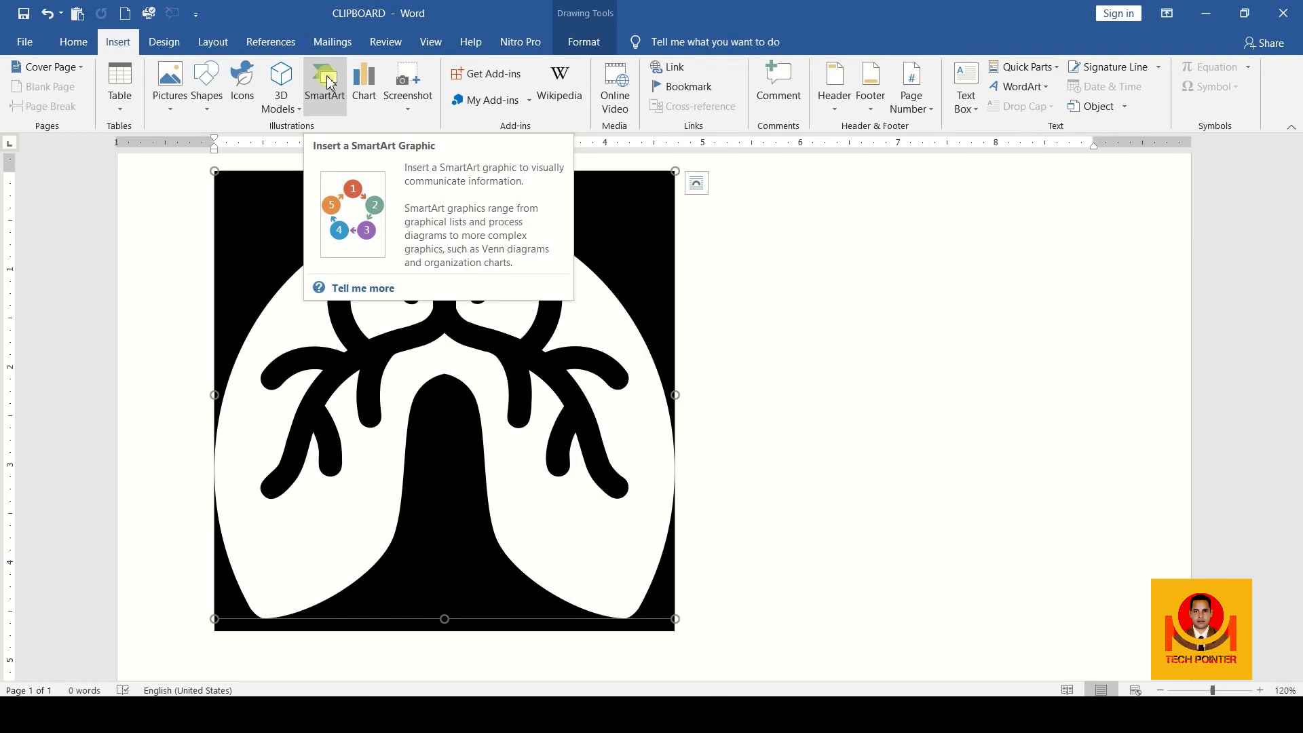
key(Delete)
- Browse the SmartArt categories and insert a Vertical Box List graphic from the List category
click(327, 82)
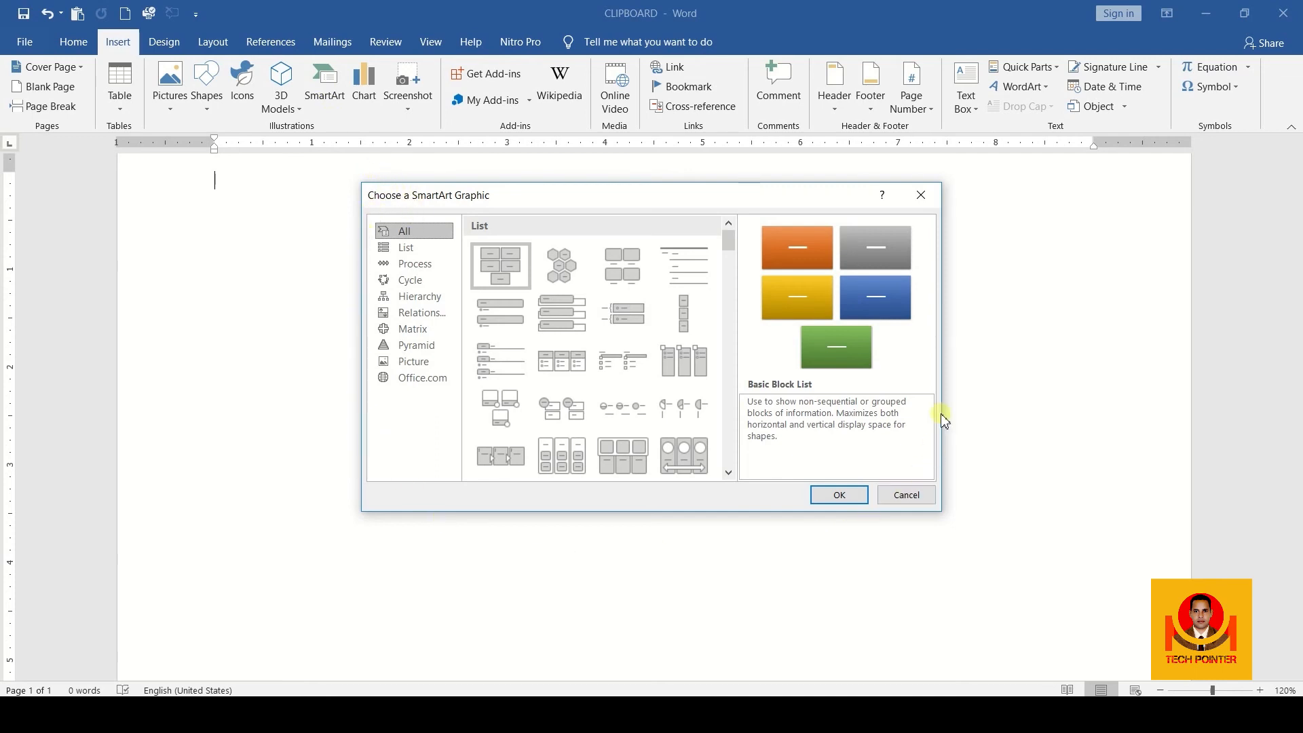
click(446, 248)
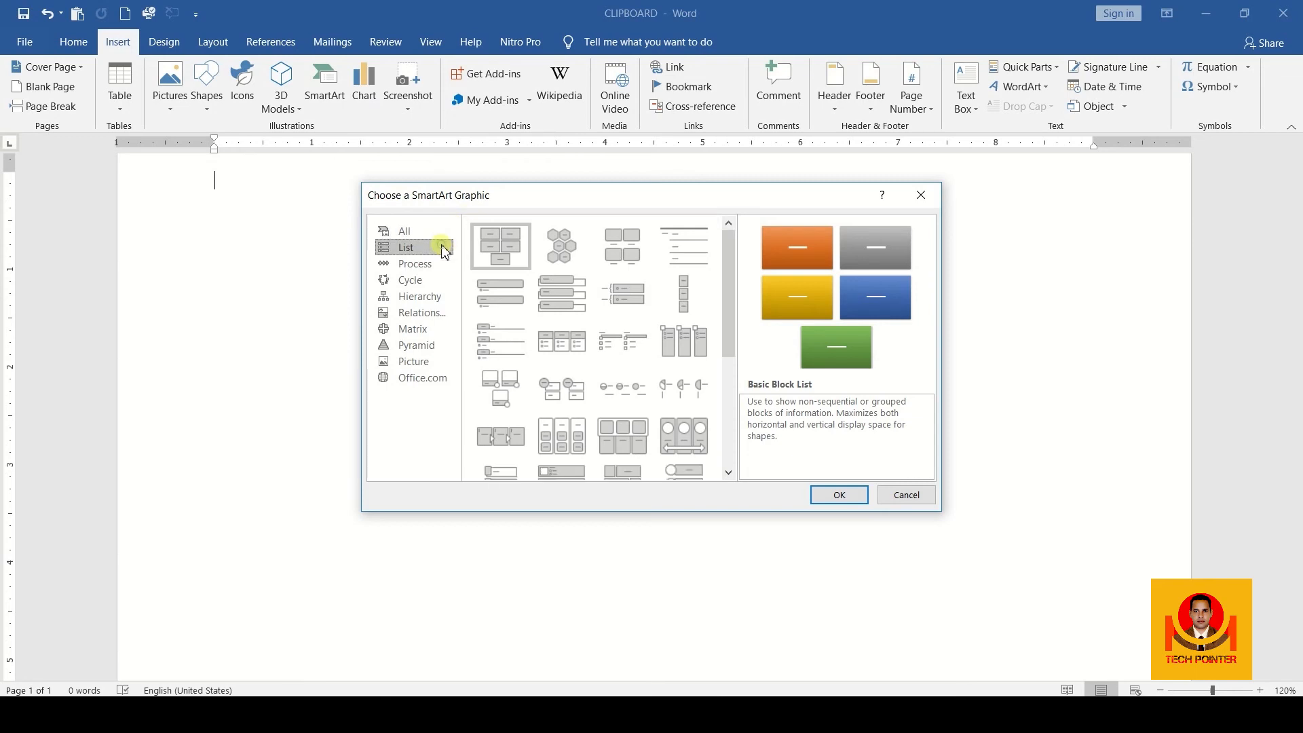
click(440, 267)
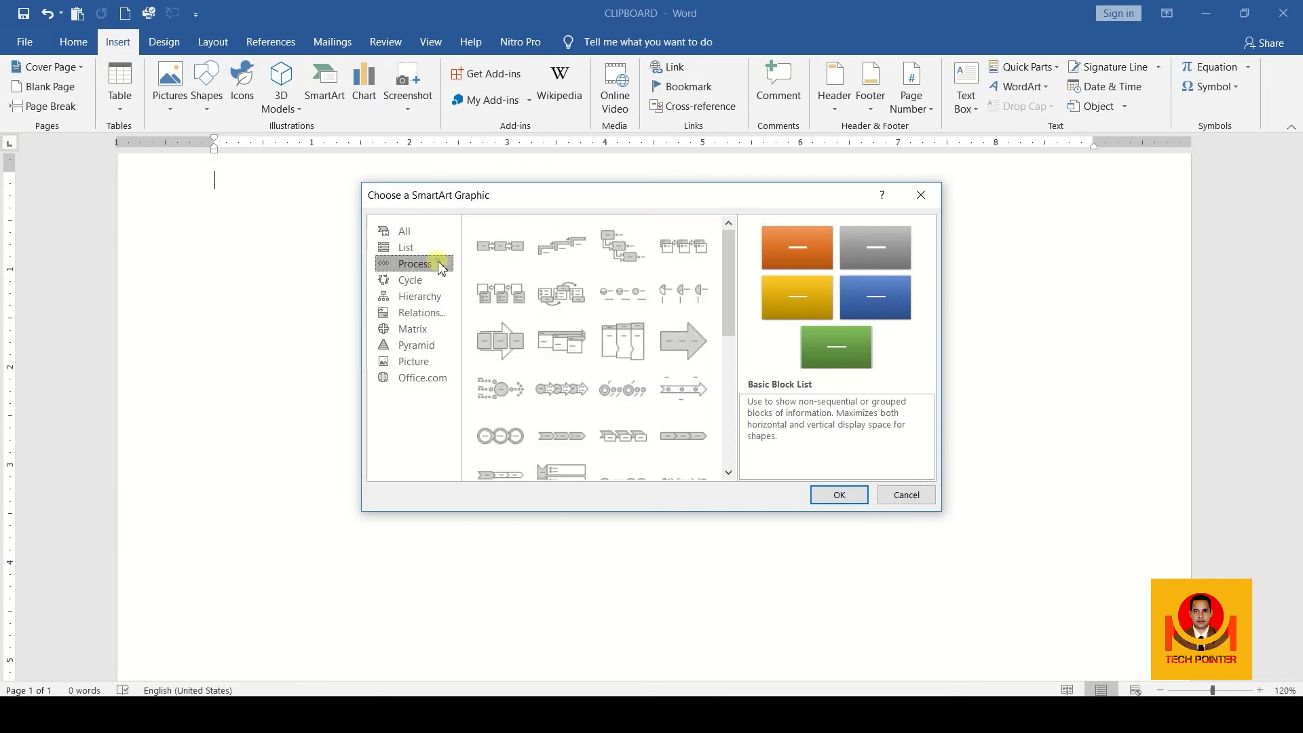
click(435, 280)
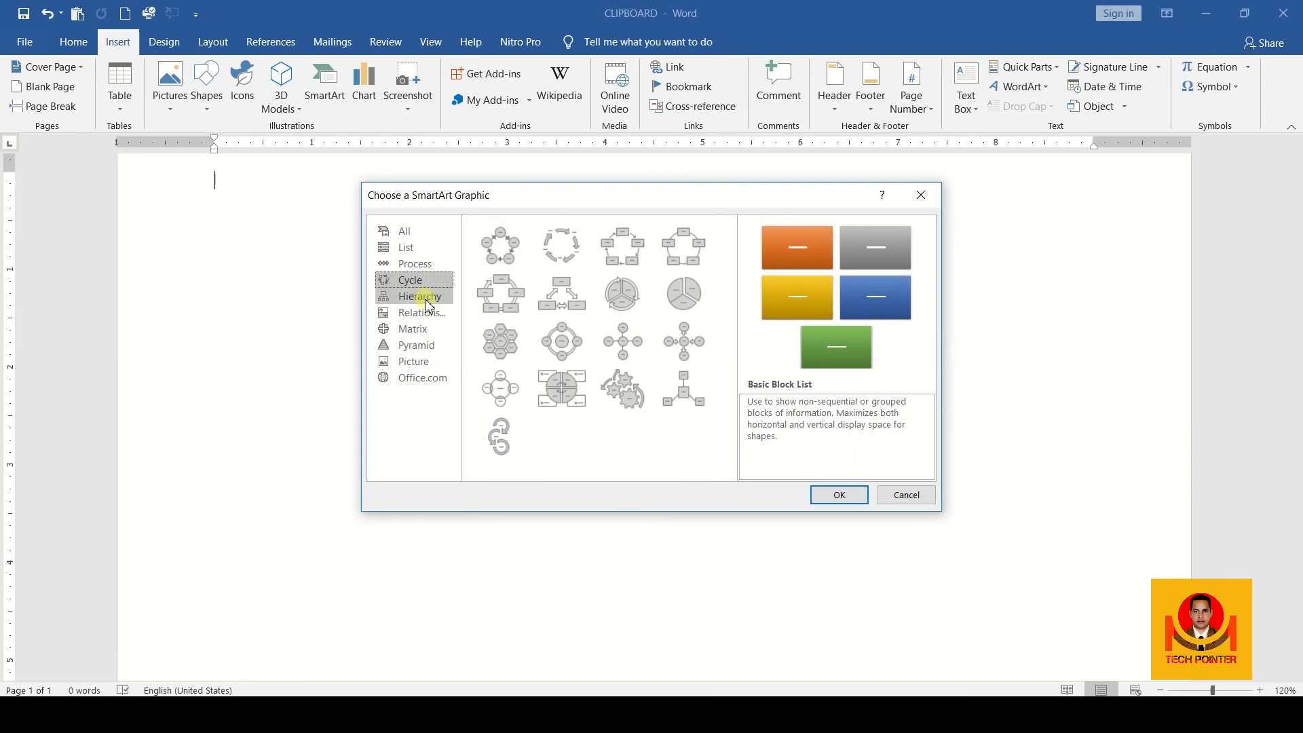
click(428, 304)
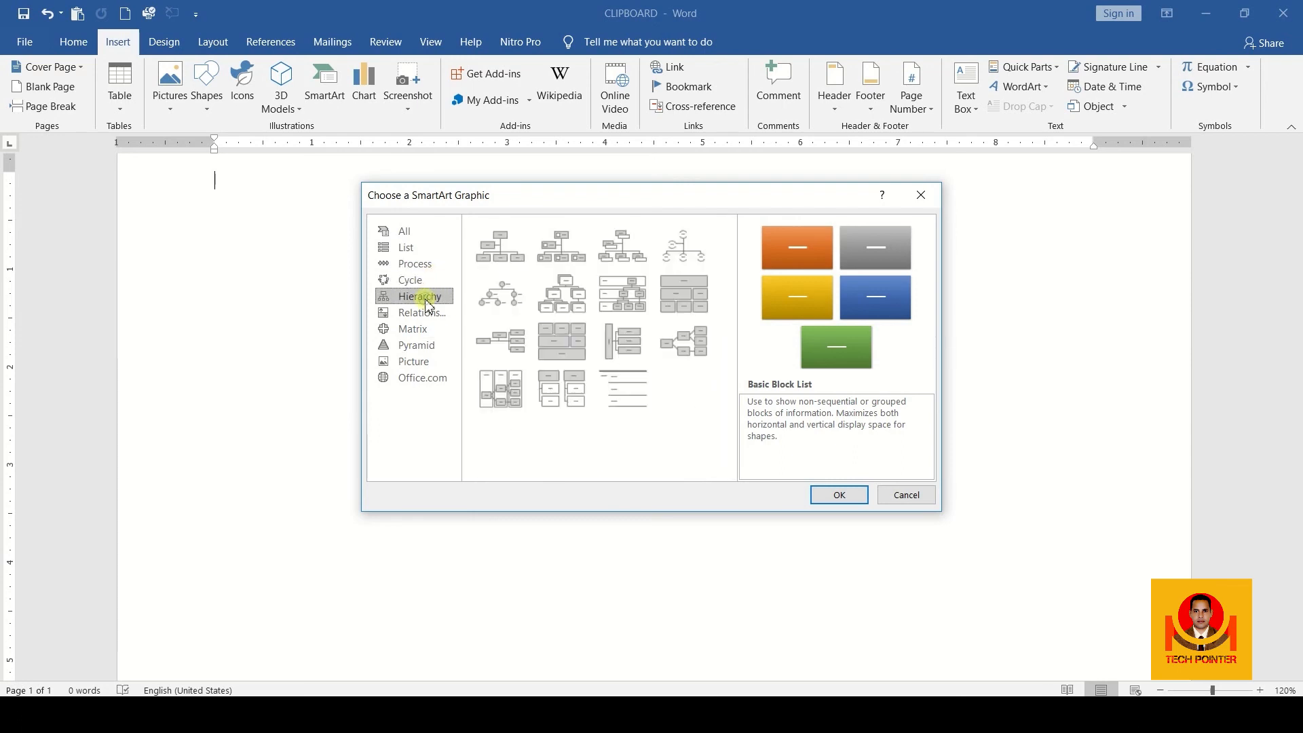
click(431, 258)
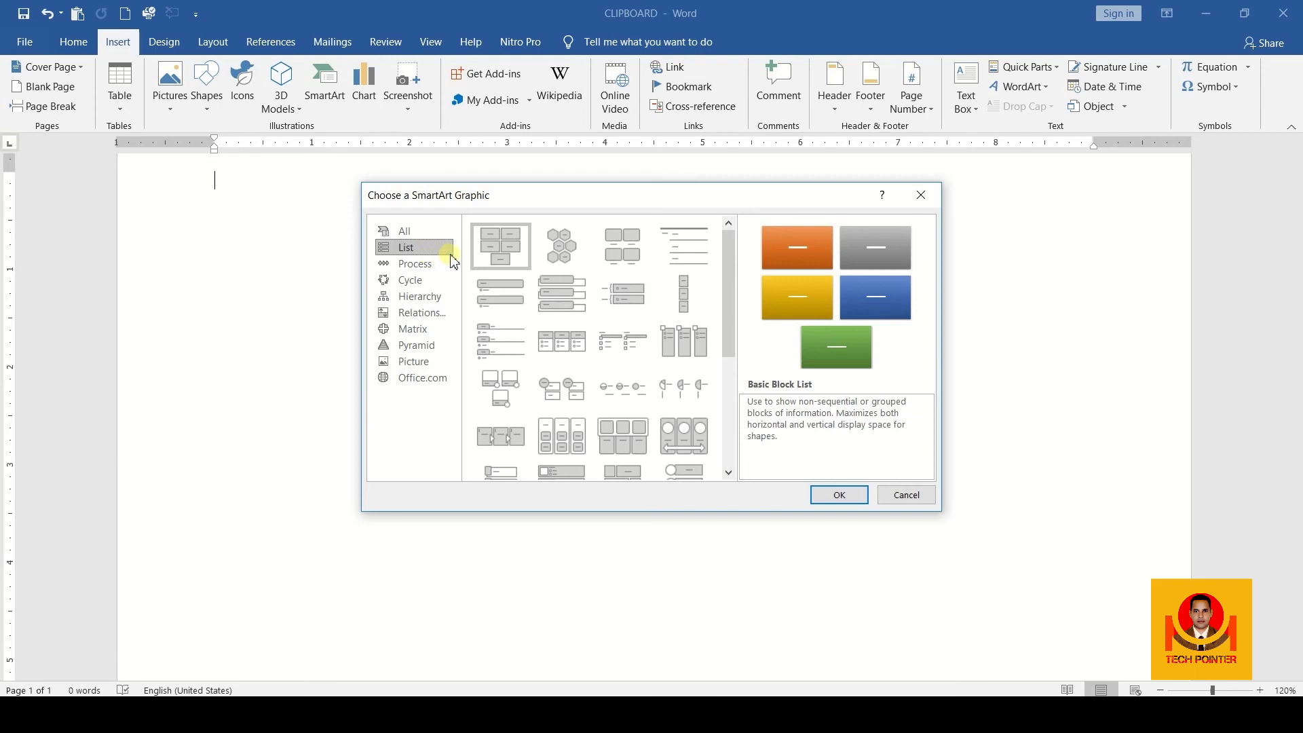
click(555, 293)
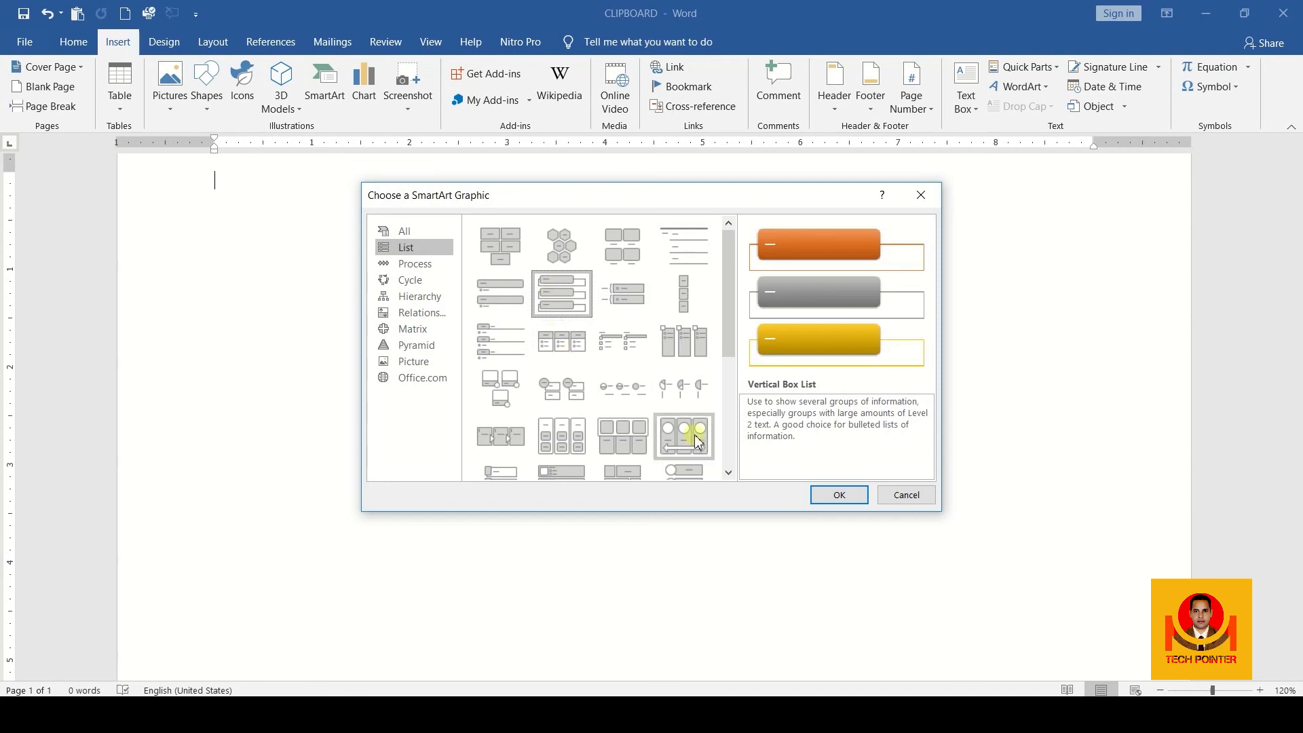
click(838, 495)
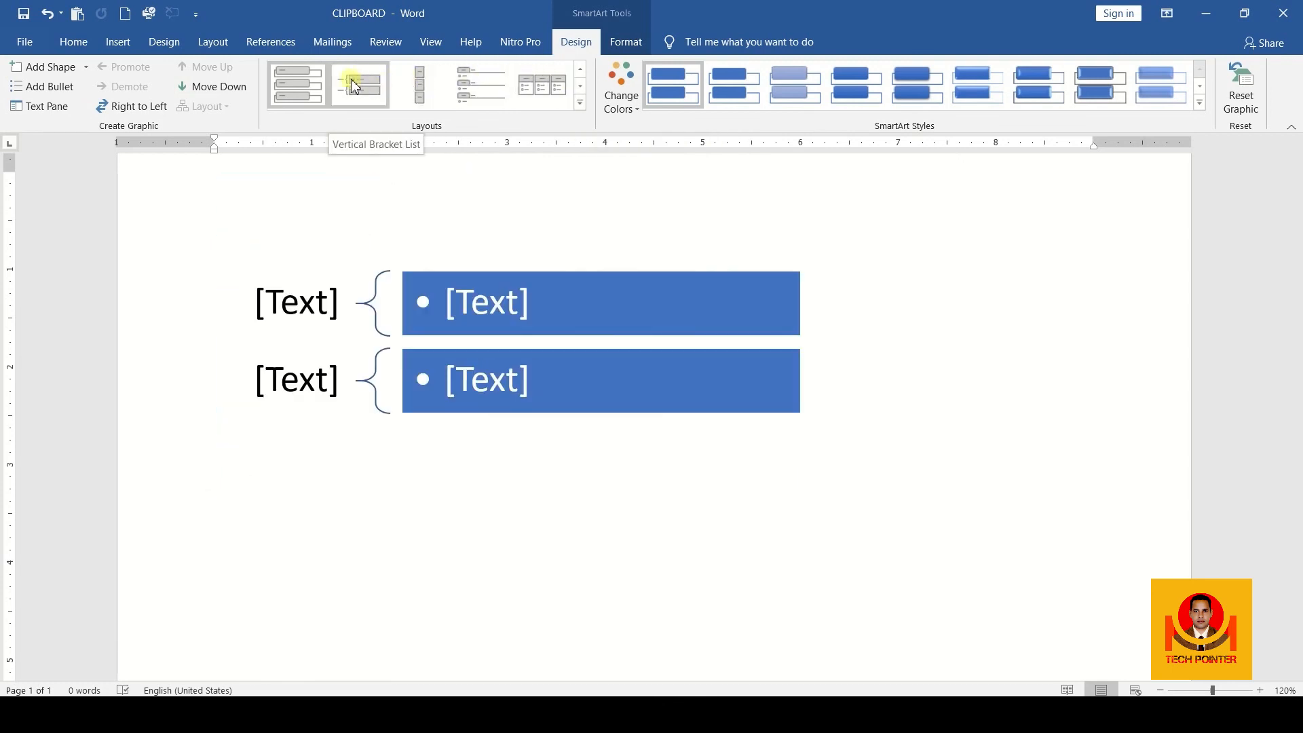
- Switch the SmartArt to the three-row list layout with picture placeholders beside the text and apply the first Colorful color set
click(581, 104)
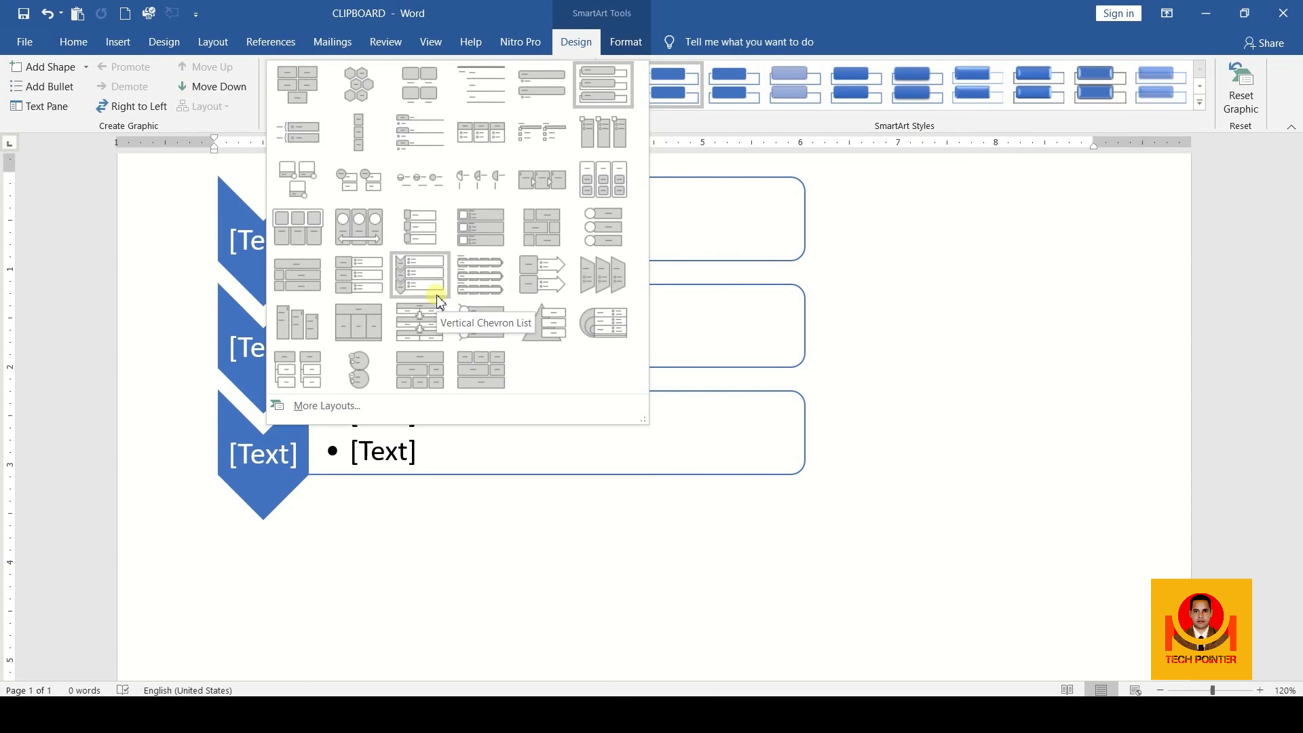
click(320, 229)
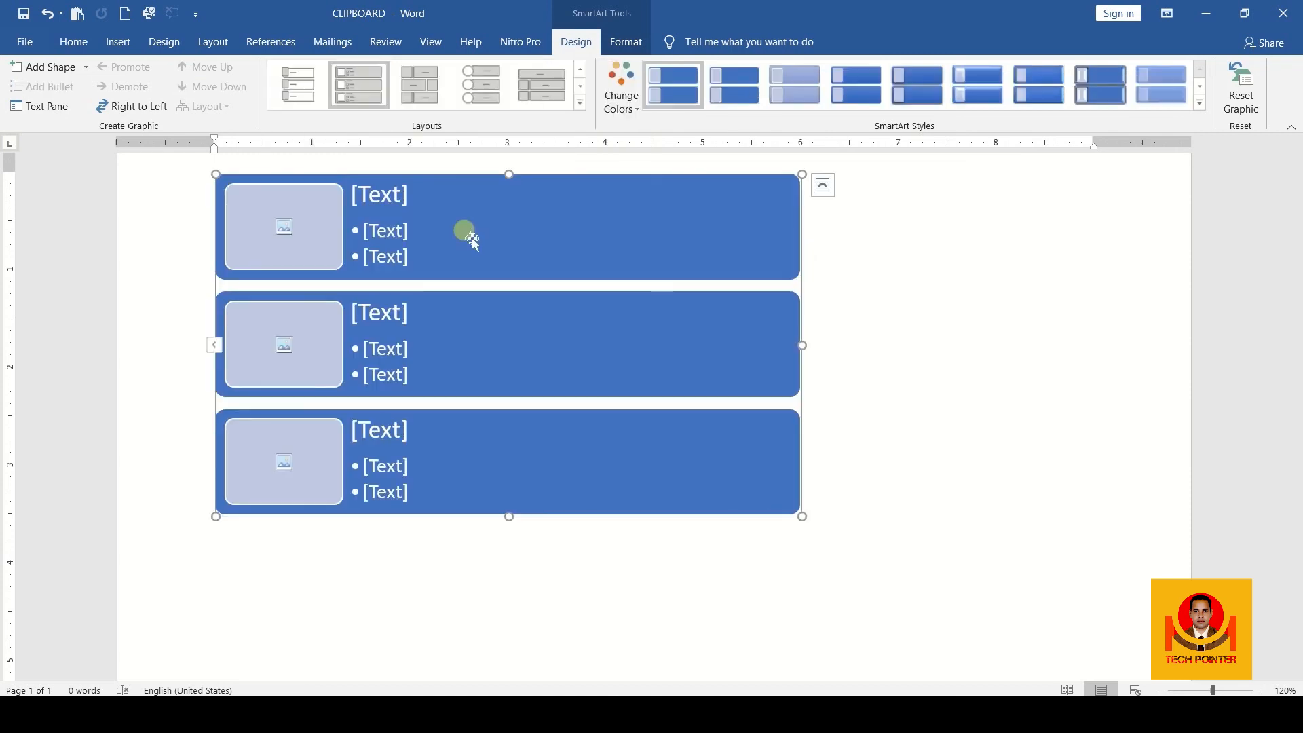
click(622, 102)
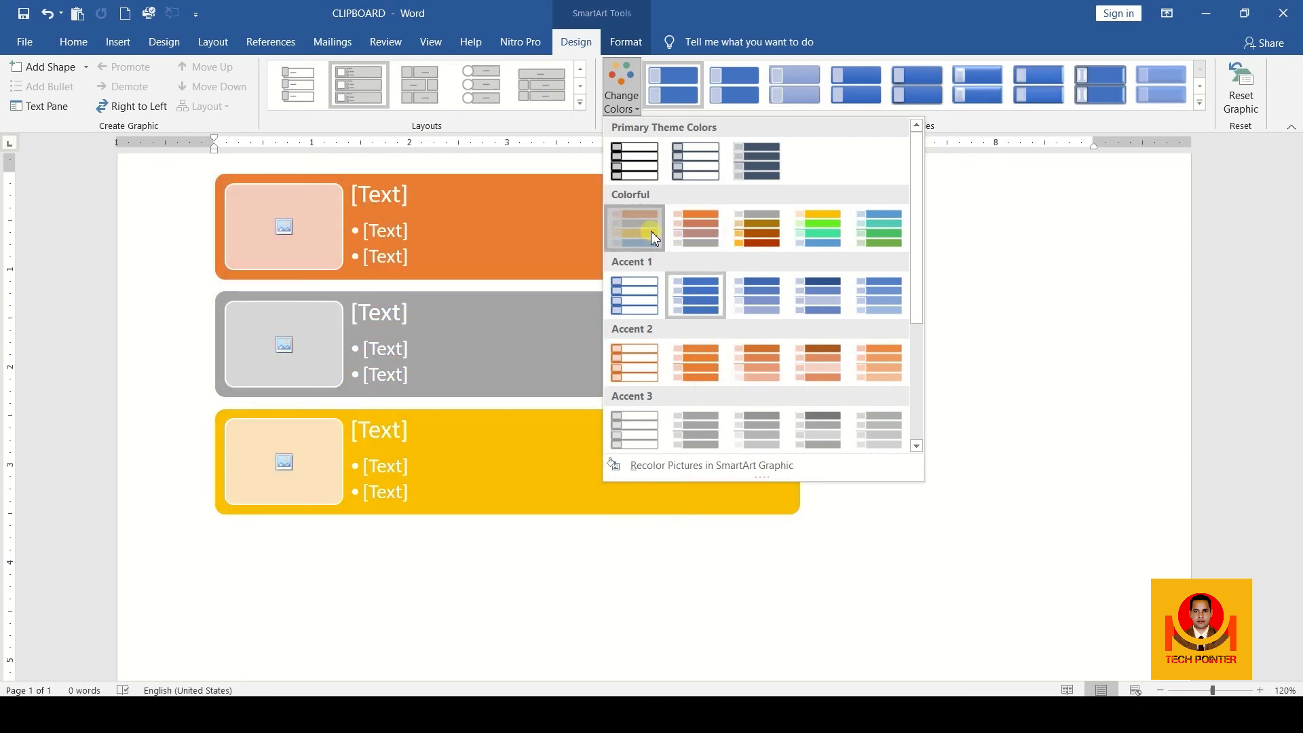
click(652, 234)
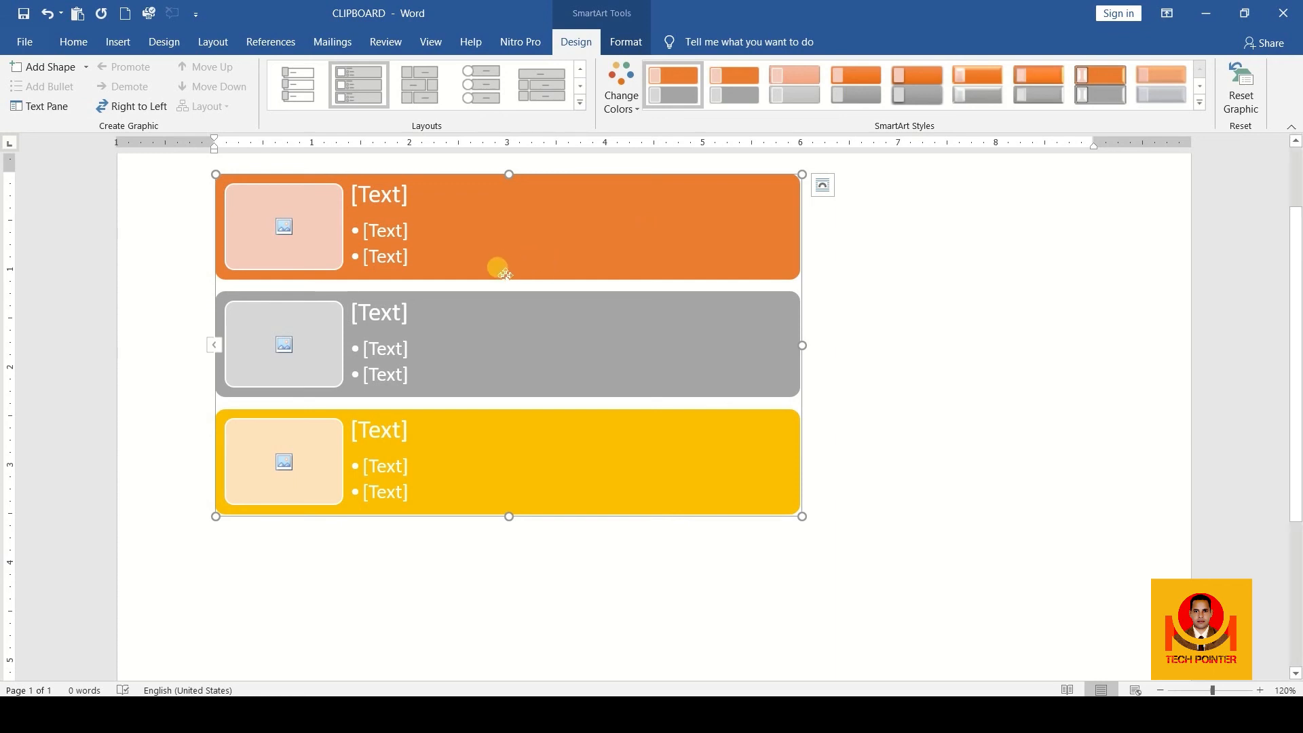
- Insert the "FInal Logo" picture from the Desktop folder into the orange row's picture placeholder
click(291, 227)
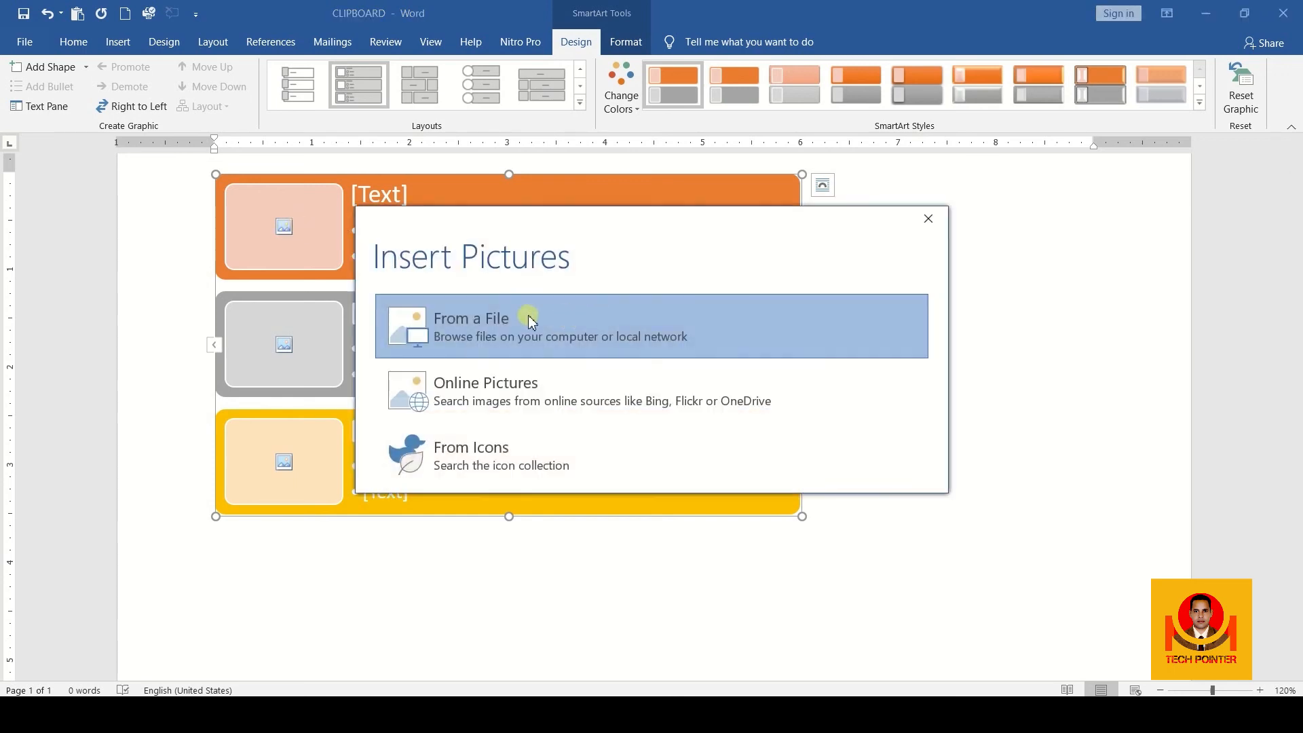
click(495, 321)
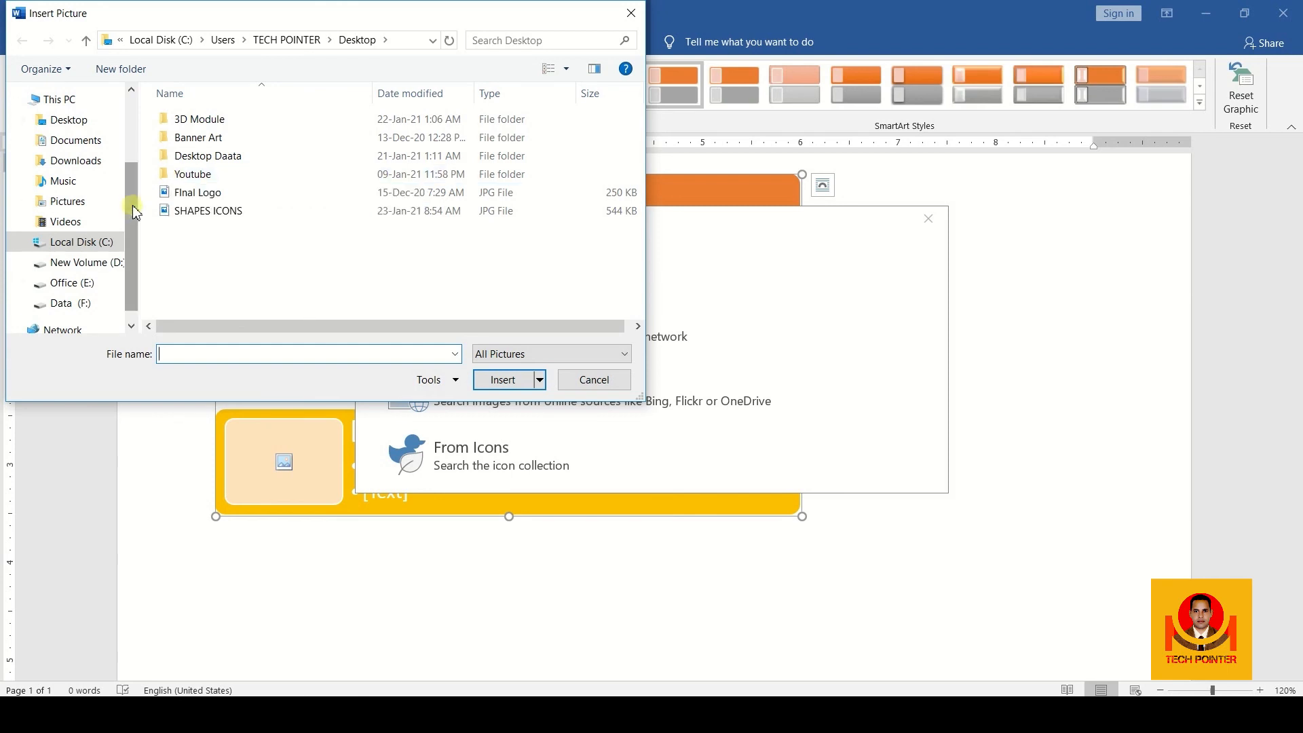
click(106, 125)
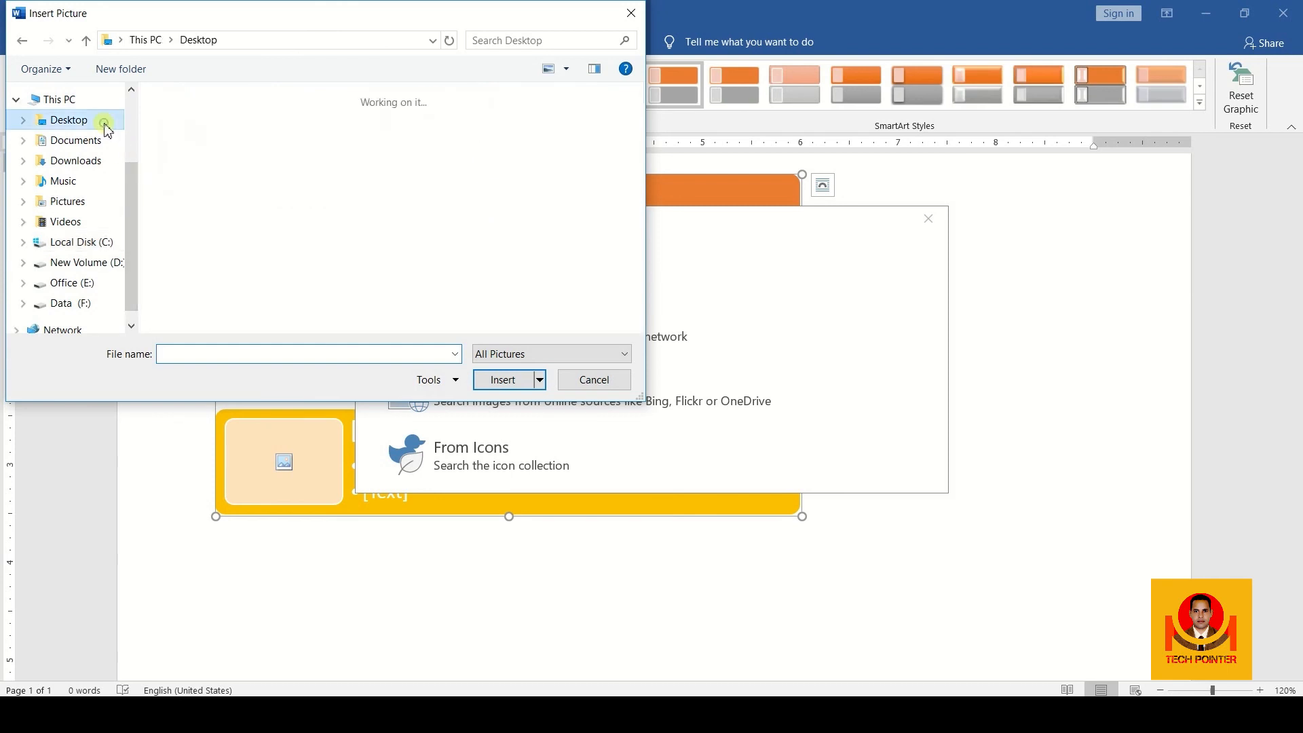
click(623, 137)
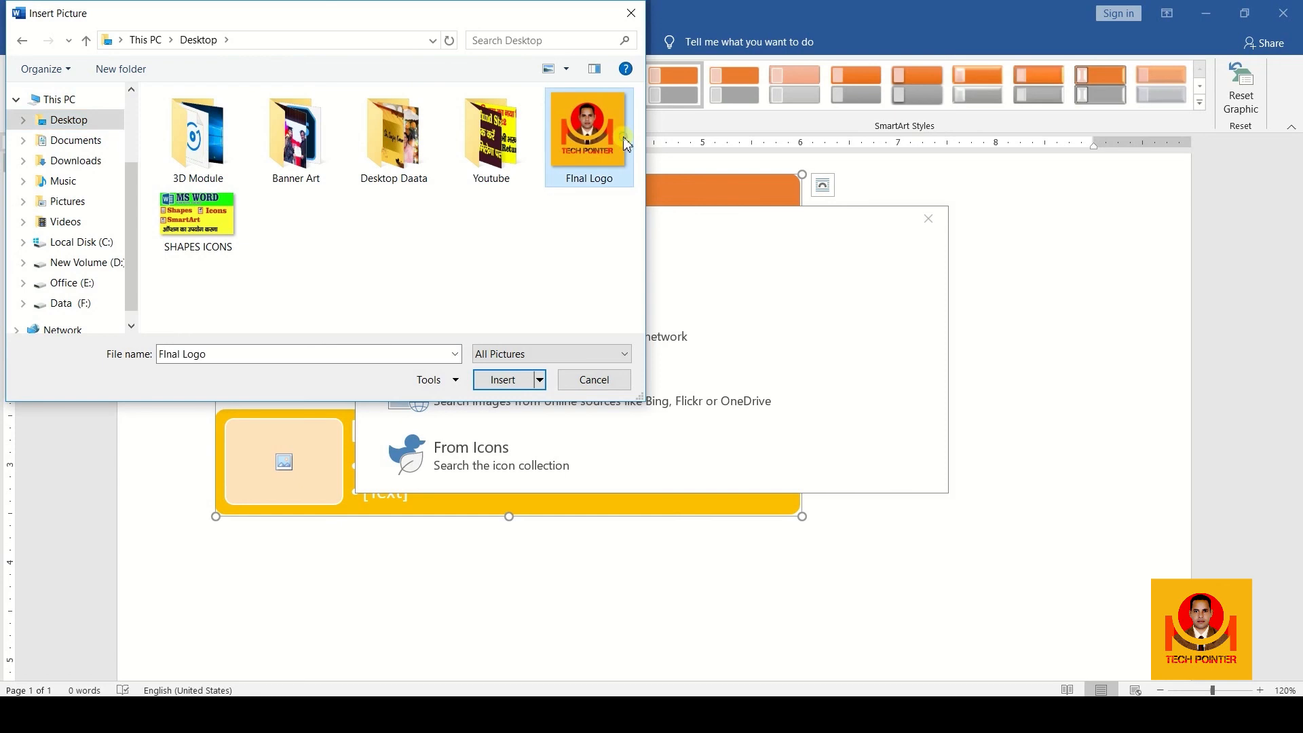
click(503, 380)
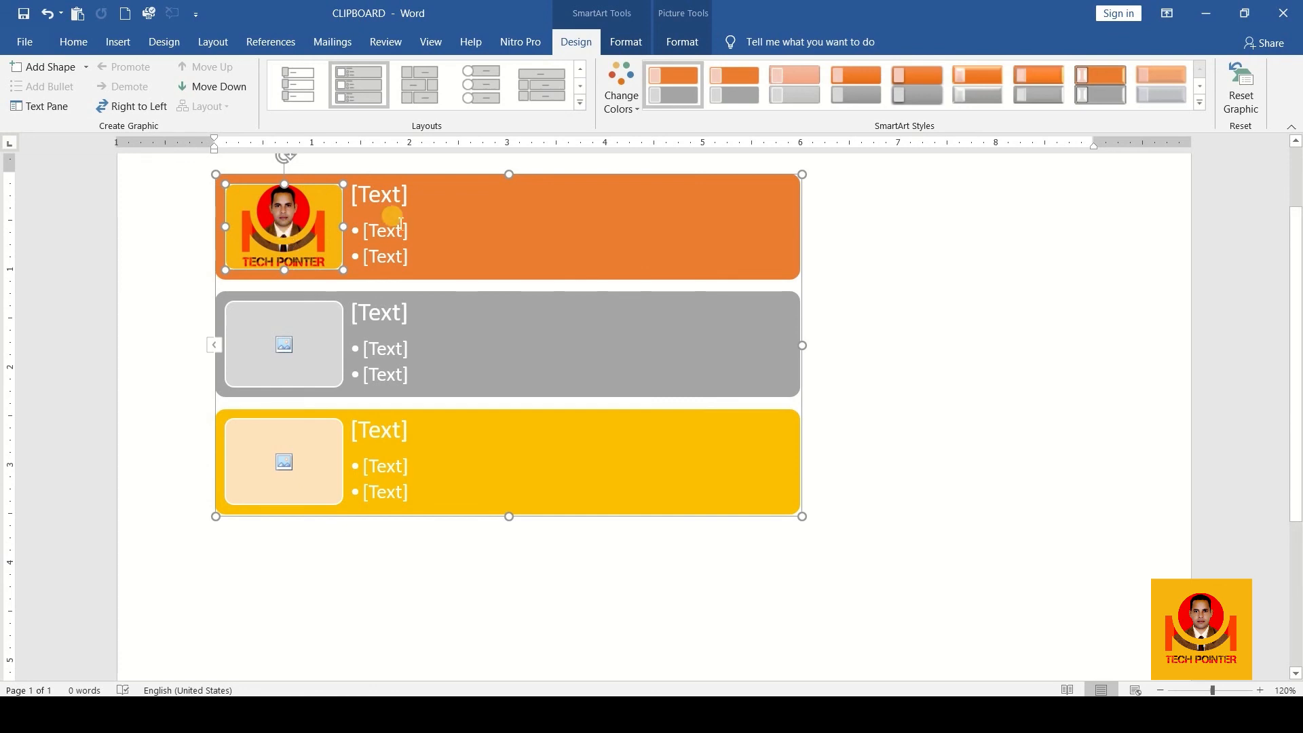
- Enter "TECHPOINTER" as the heading text of the orange SmartArt row
click(400, 224)
click(377, 231)
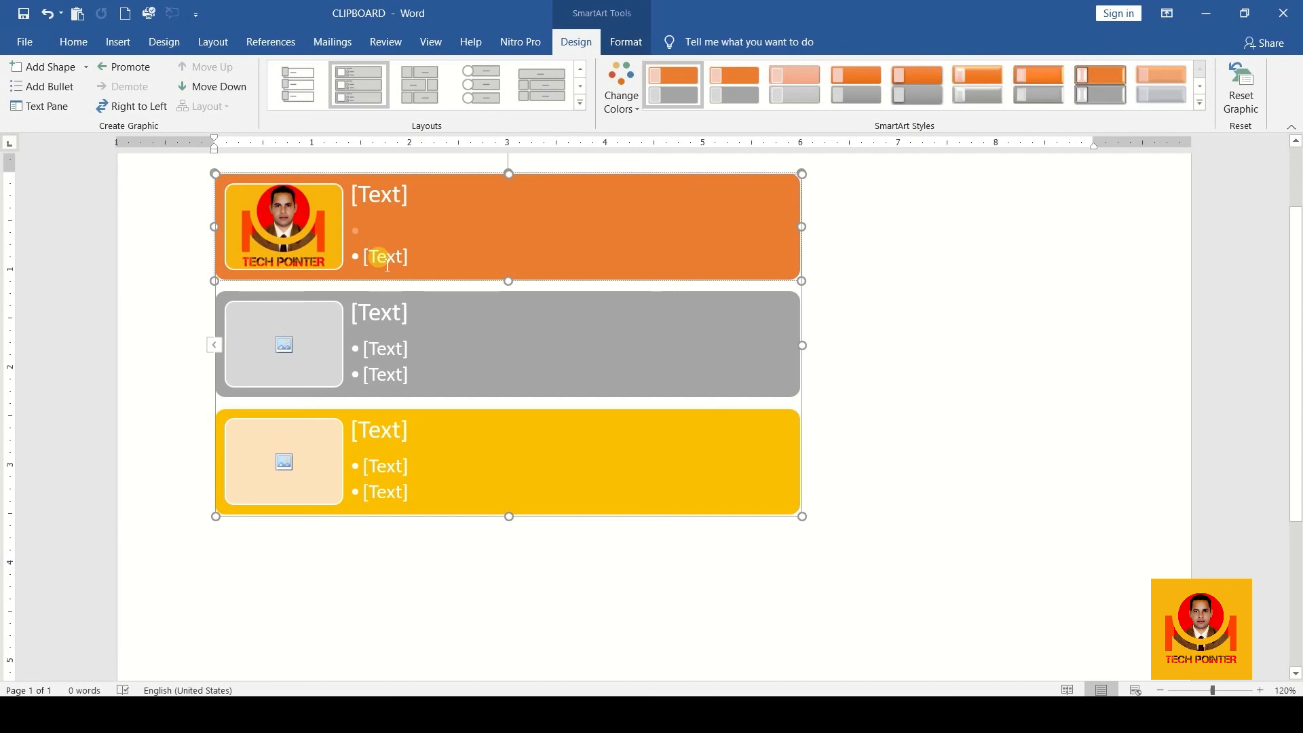
click(394, 200)
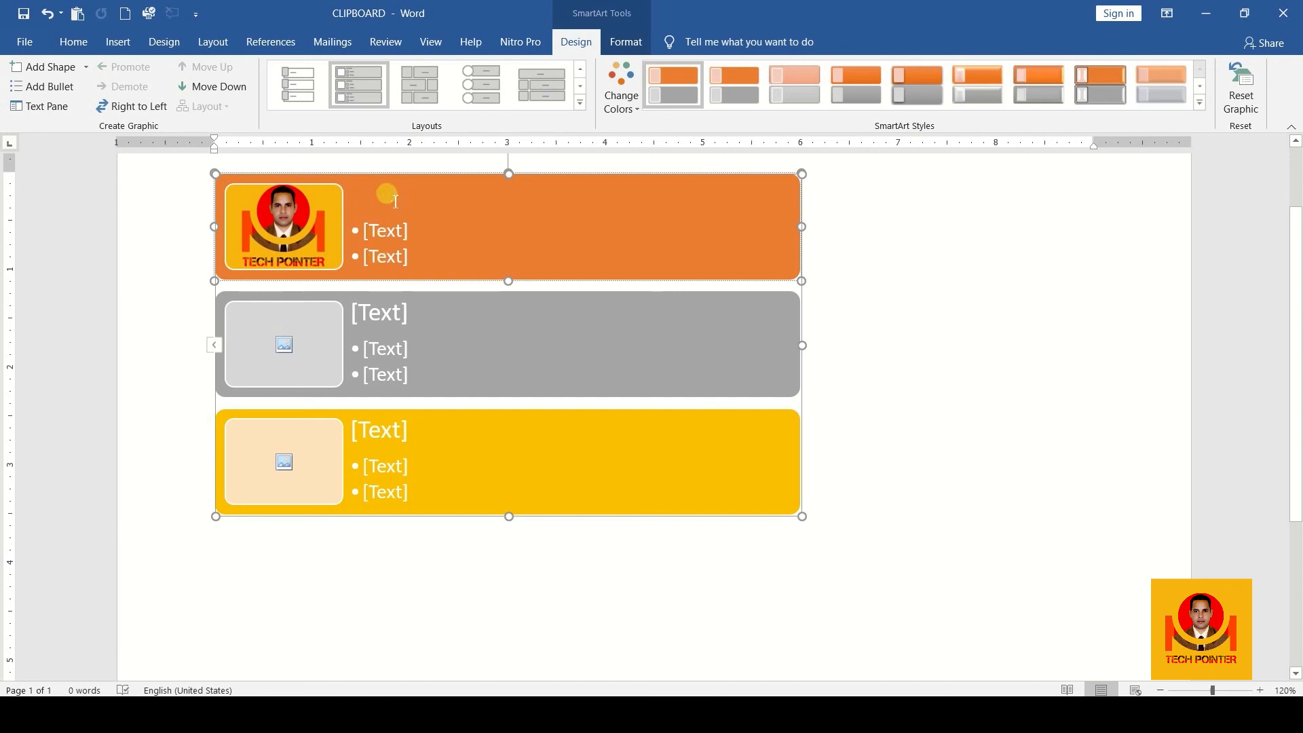
text(te)
key(BackSpace)
key(BackSpace)
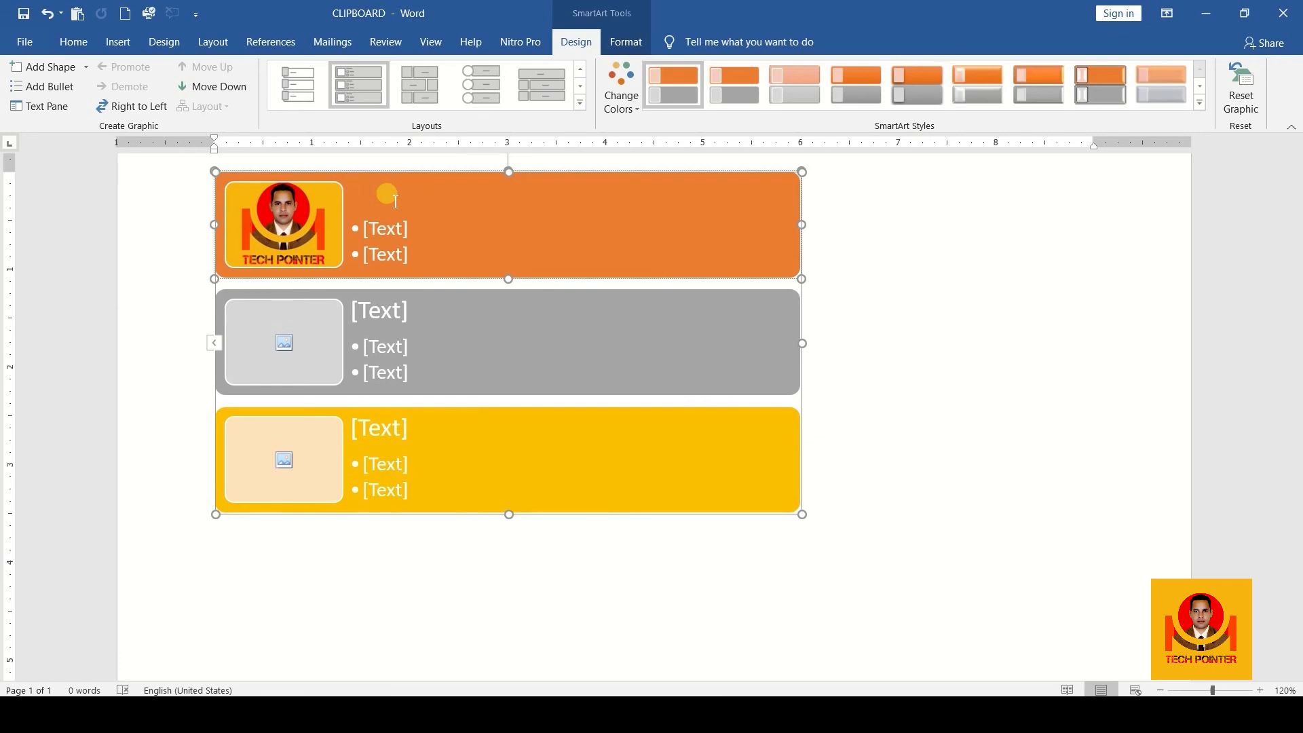
text(TECHPOINTER)
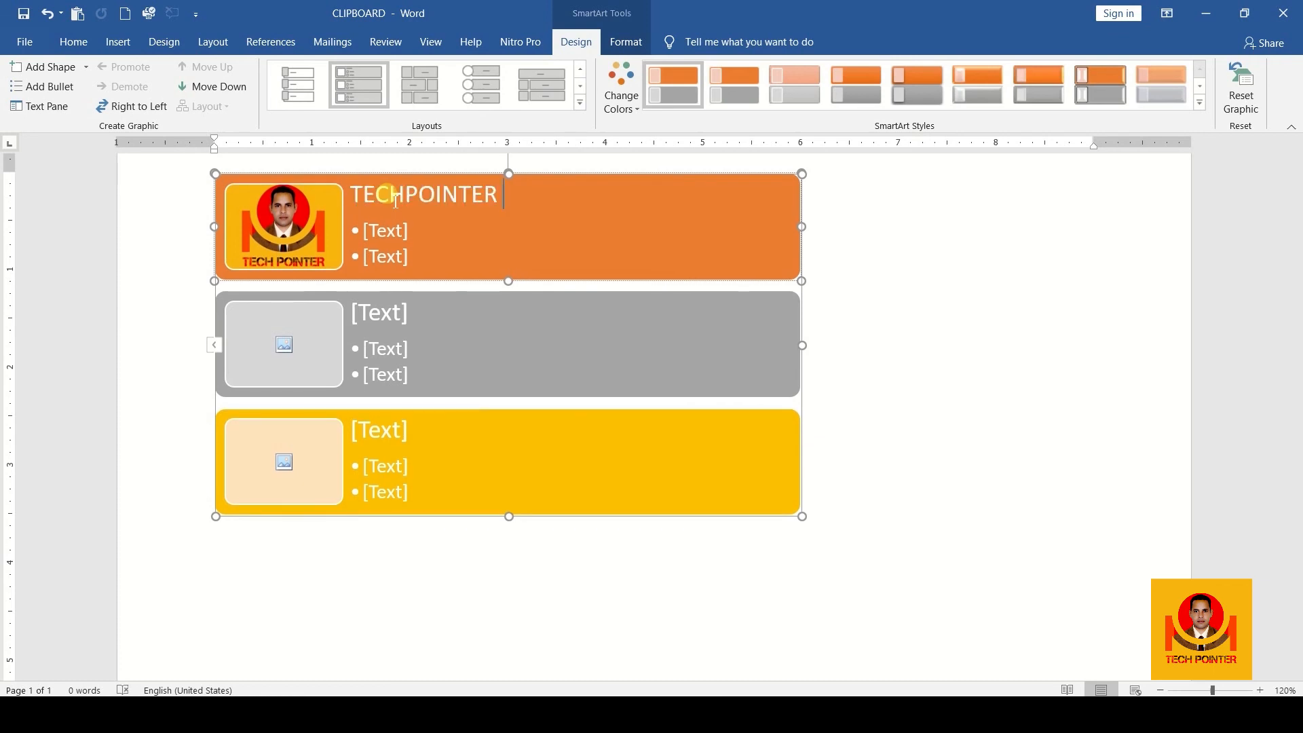